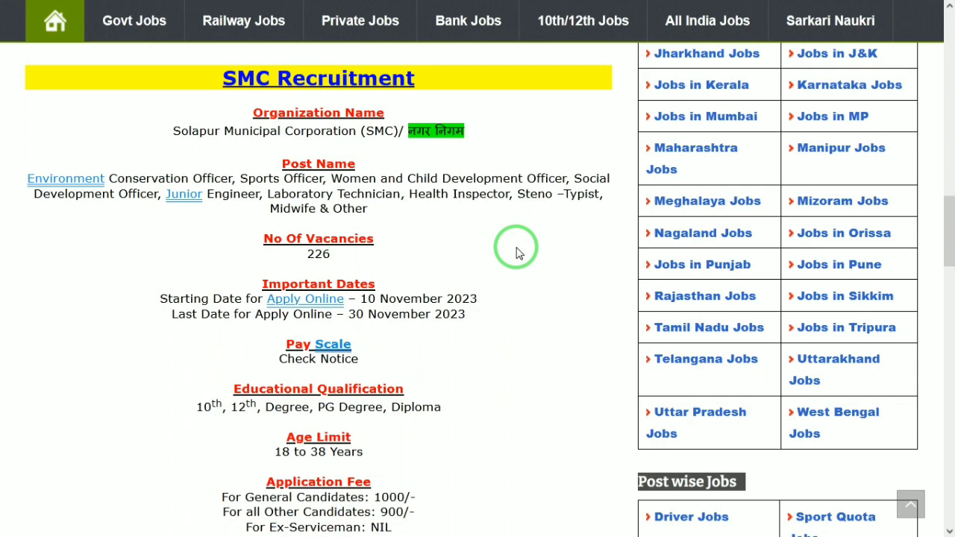
Read through the SMC recruitment notice, covering the vacancies, dates, qualifications, age limit, application fee, selection process and important links.
{"action": "scroll", "coordinate": [519, 252], "scroll_direction": "down", "scroll_amount": 1}
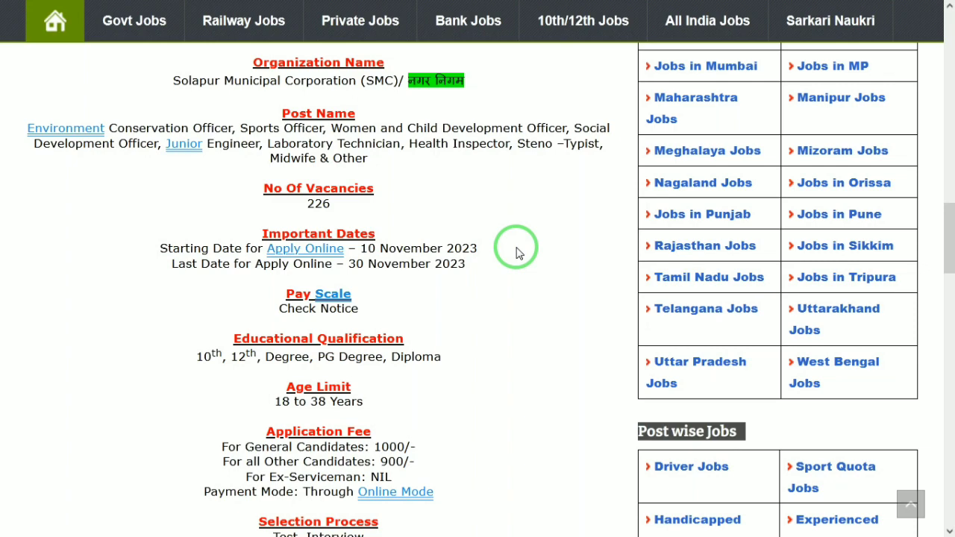
{"action": "scroll", "coordinate": [519, 253], "scroll_direction": "down", "scroll_amount": 1}
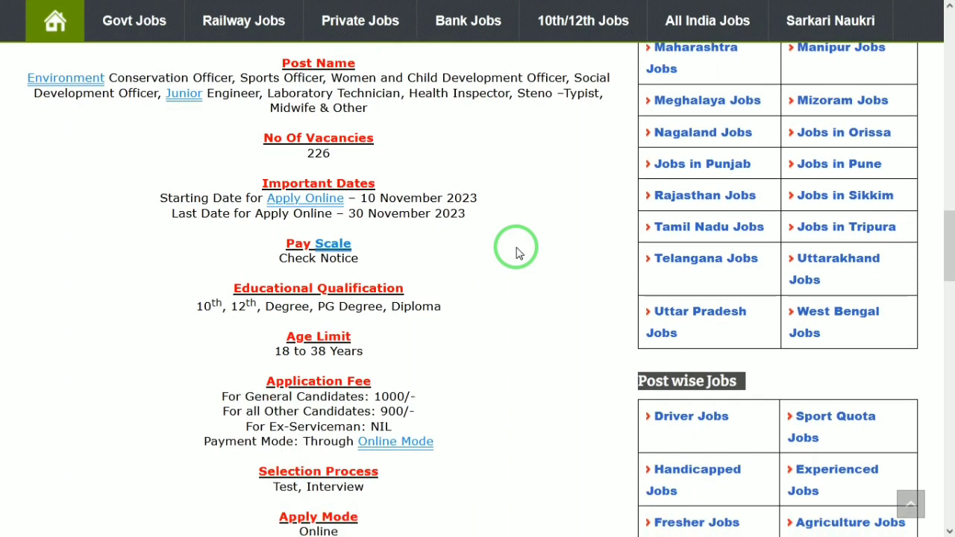
{"action": "scroll", "coordinate": [520, 253], "scroll_direction": "down", "scroll_amount": 1}
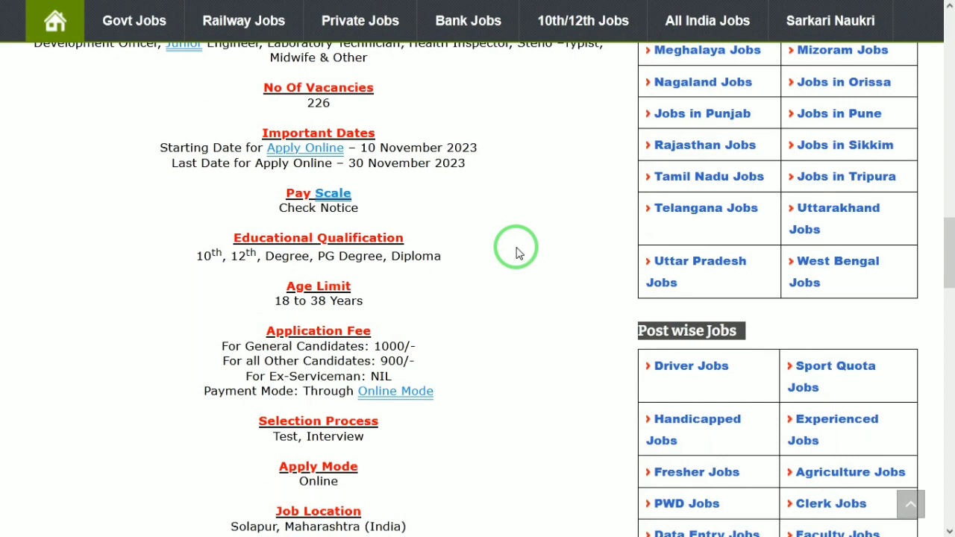
{"action": "scroll", "coordinate": [519, 253], "scroll_direction": "down", "scroll_amount": 2}
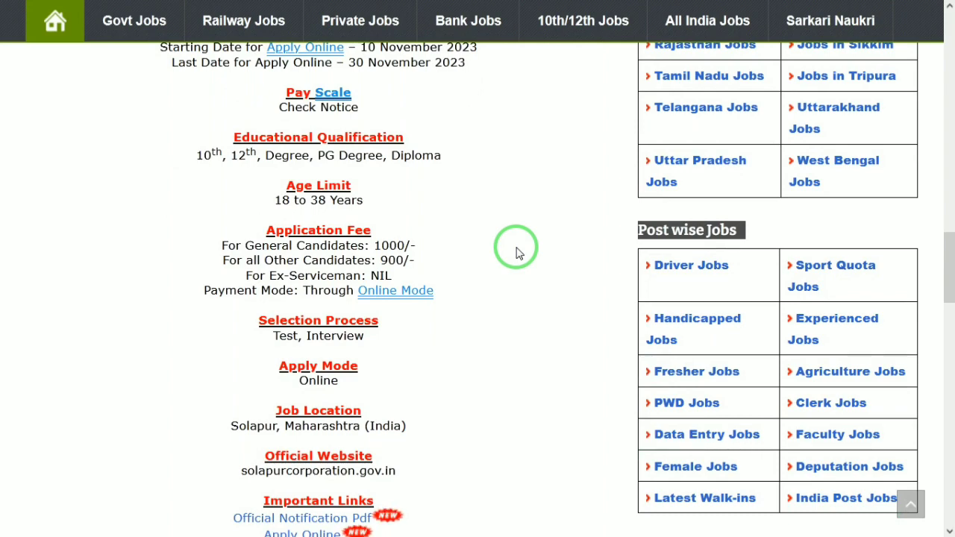
{"action": "scroll", "coordinate": [520, 253], "scroll_direction": "down", "scroll_amount": 1}
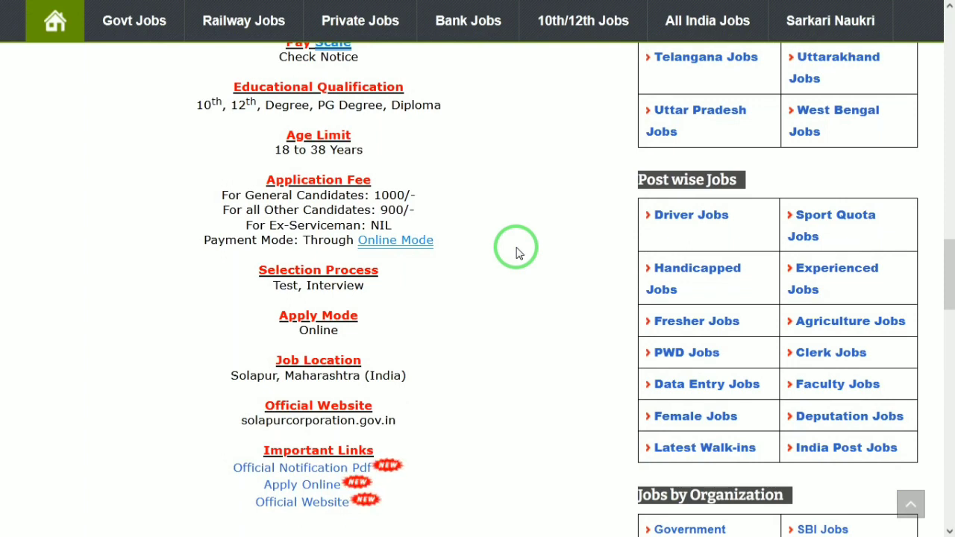
{"action": "scroll", "coordinate": [520, 253], "scroll_direction": "down", "scroll_amount": 1}
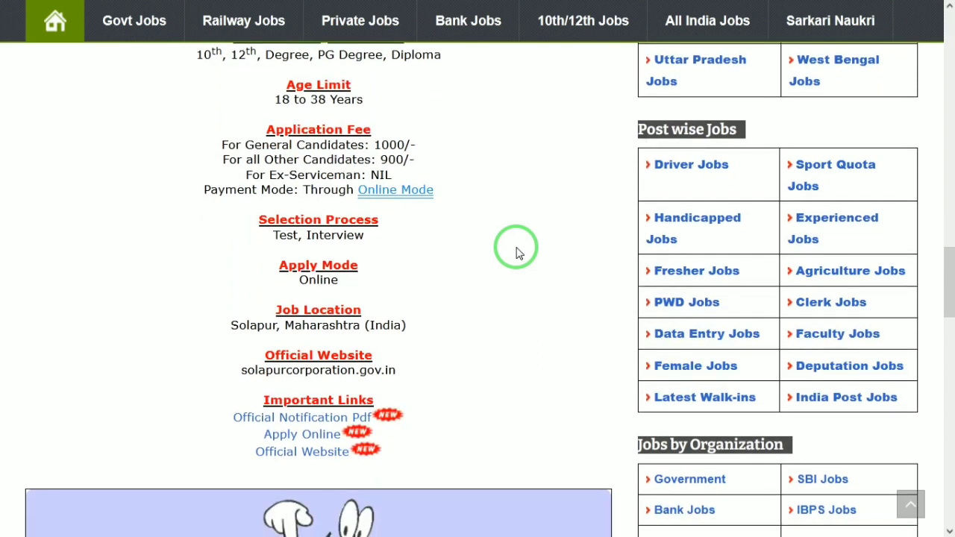
{"action": "scroll", "coordinate": [519, 253], "scroll_direction": "up", "scroll_amount": 1}
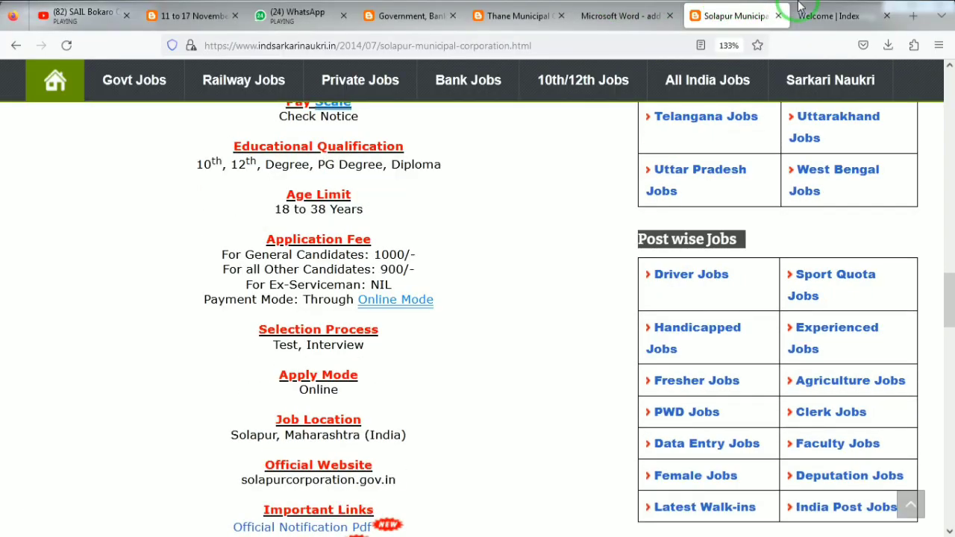
Open the registration form on the Solapur Municipal Corporation recruitment portal and dismiss its instructions and privacy notice.
{"action": "left_click", "coordinate": [821, 10]}
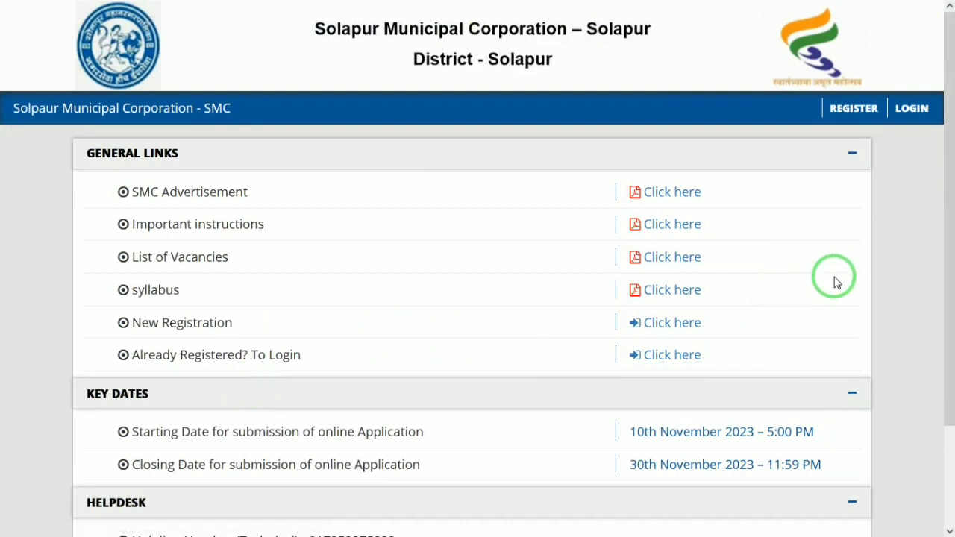
{"action": "left_click_drag", "start_coordinate": [946, 238], "coordinate": [946, 261]}
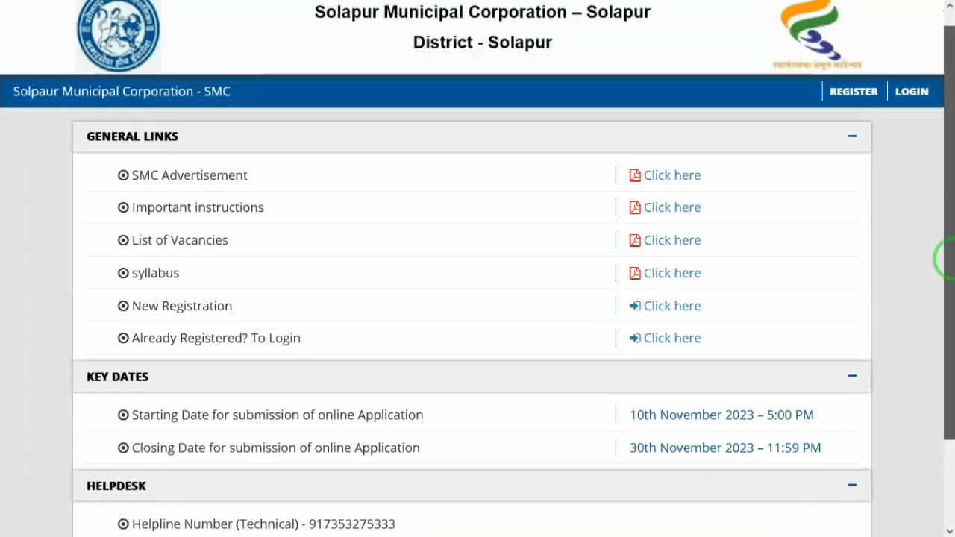
{"action": "left_click", "coordinate": [854, 94]}
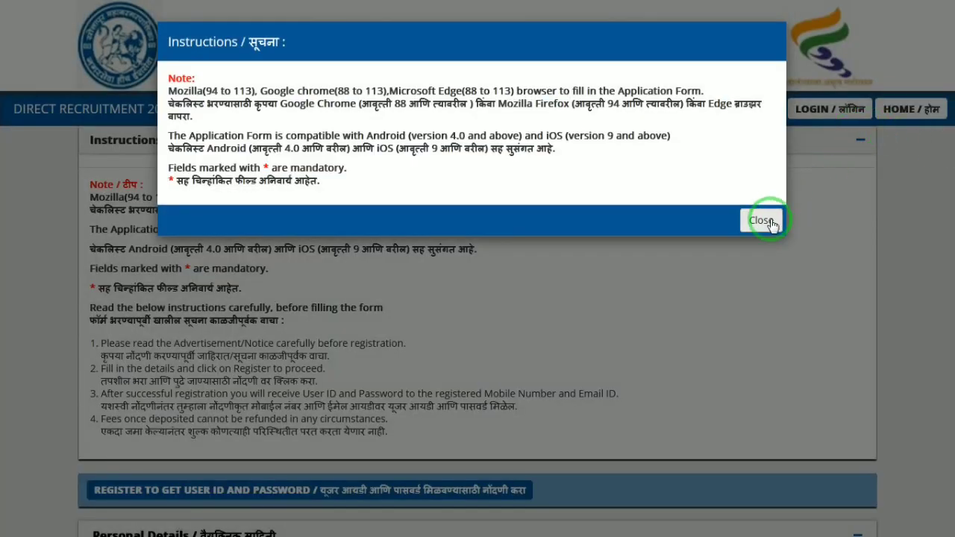
{"action": "left_click", "coordinate": [764, 220]}
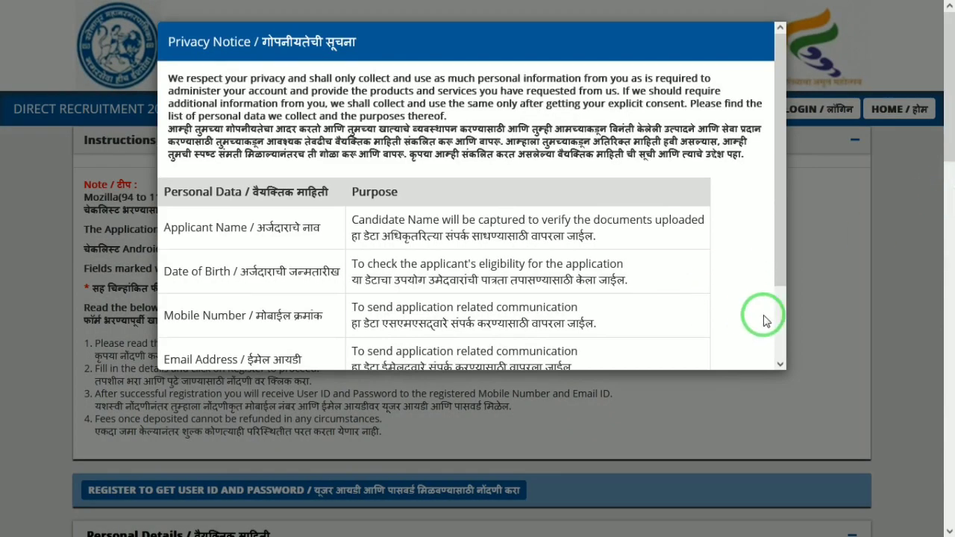
{"action": "left_click_drag", "start_coordinate": [781, 273], "coordinate": [781, 326]}
{"action": "left_click", "coordinate": [724, 356]}
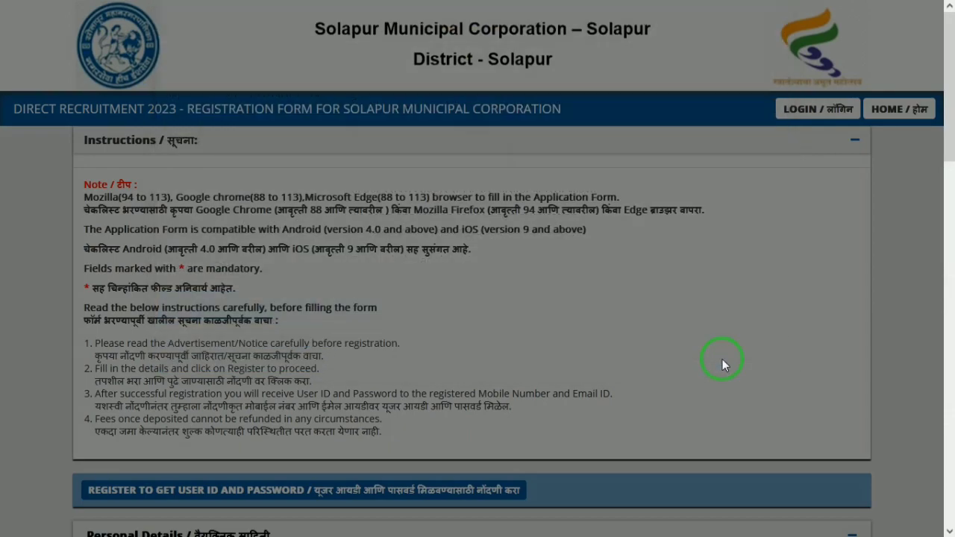
Enter the candidate's first and last name in the personal details and answer No to having ever changed the name.
{"action": "left_click_drag", "start_coordinate": [946, 153], "coordinate": [918, 260]}
{"action": "left_click", "coordinate": [310, 214]}
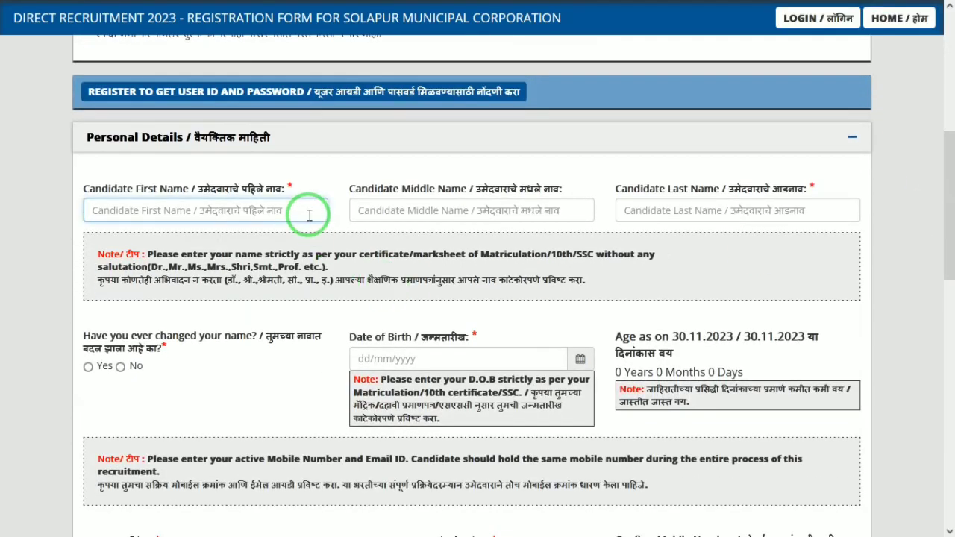
{"action": "type", "text": "MAHEE"}
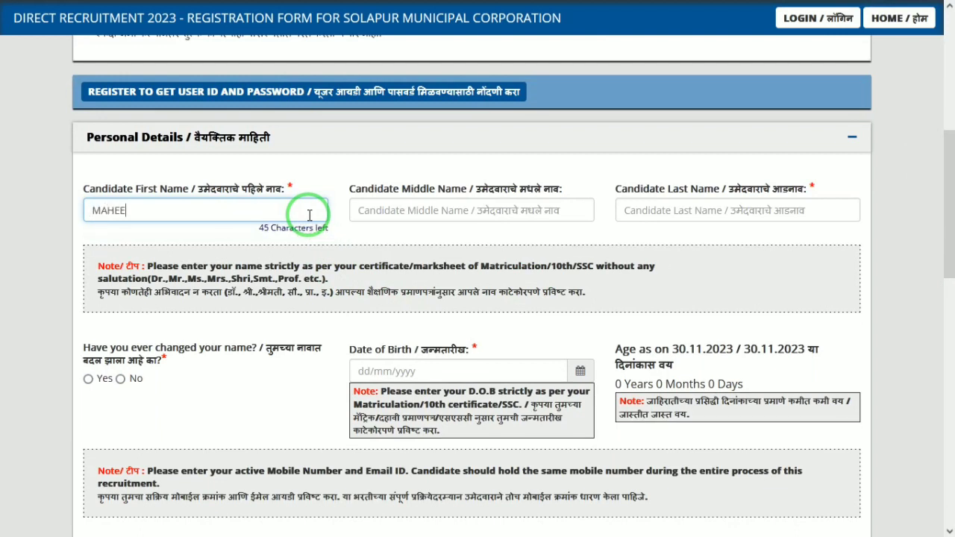
{"action": "key", "text": "Tab"}
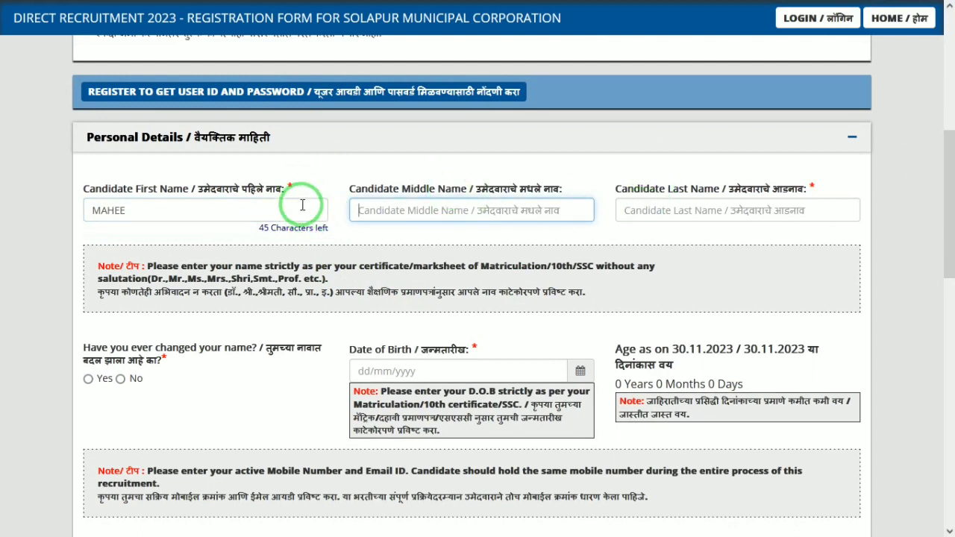
{"action": "left_click", "coordinate": [655, 204]}
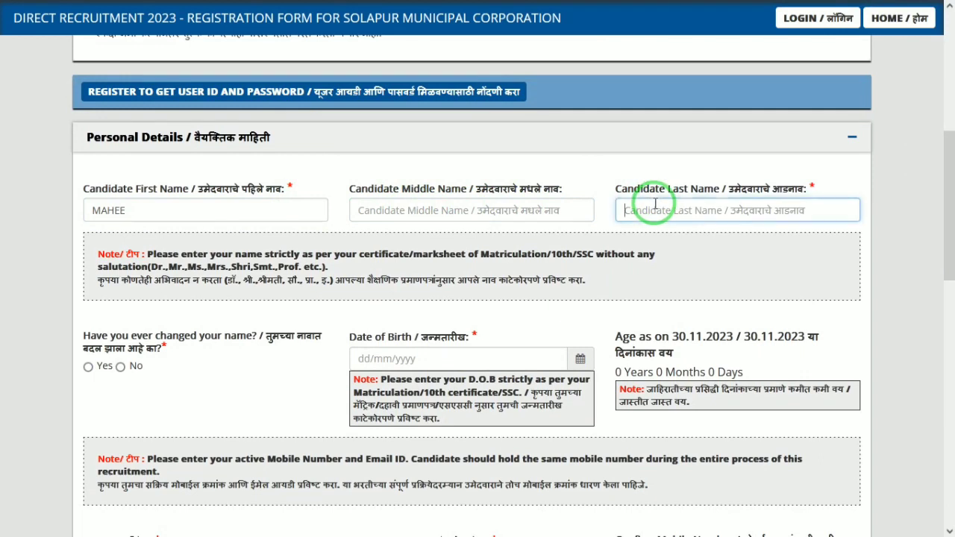
{"action": "type", "text": "NA"}
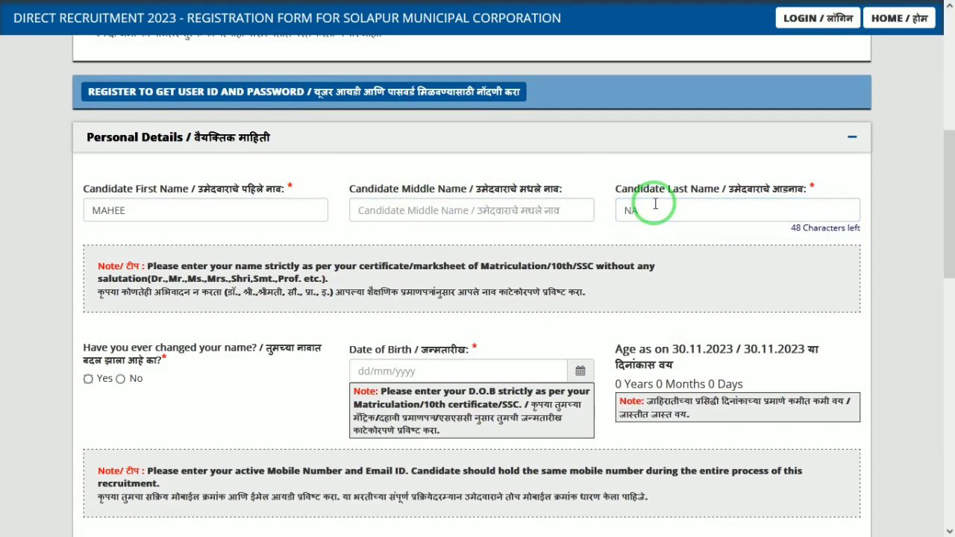
{"action": "left_click", "coordinate": [120, 382]}
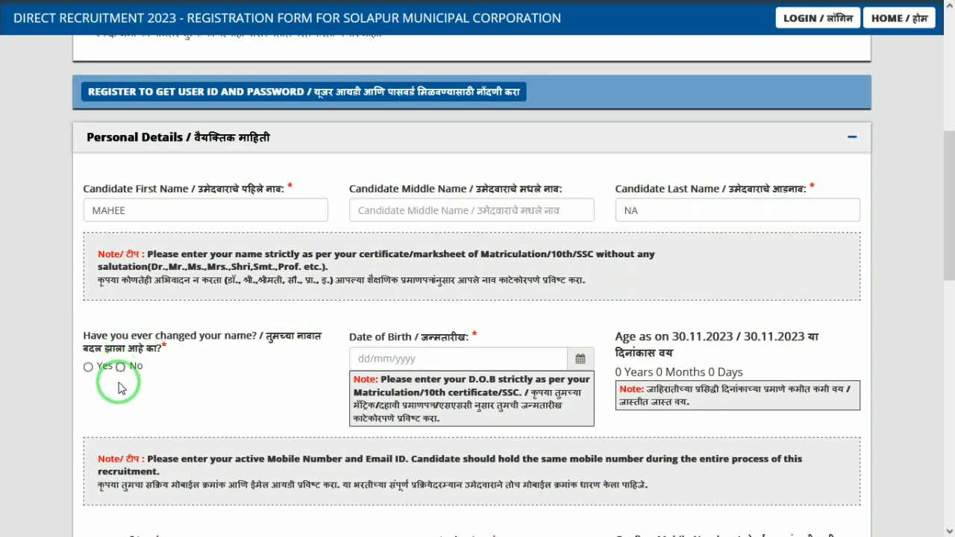
{"action": "left_click", "coordinate": [121, 366]}
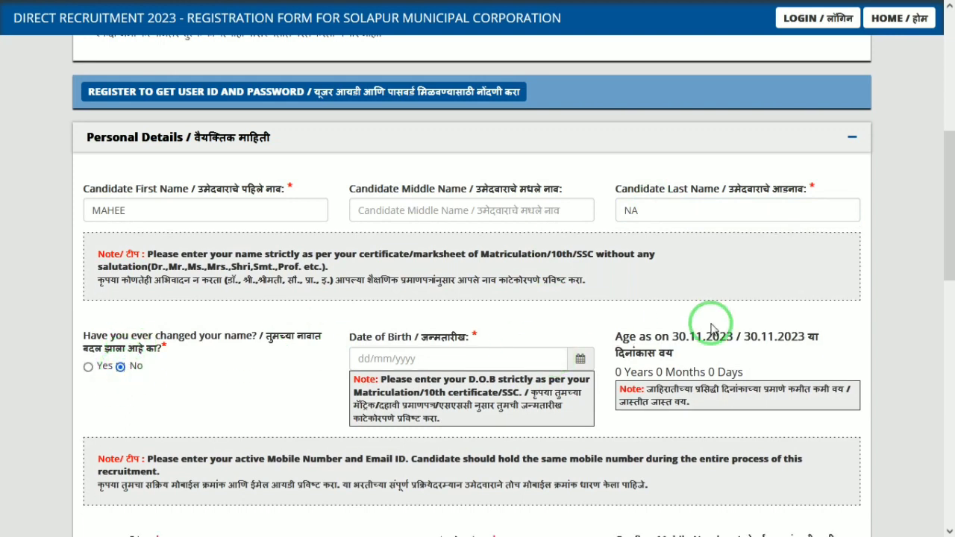
Choose the candidate's date of birth from the calendar.
{"action": "left_click", "coordinate": [580, 358]}
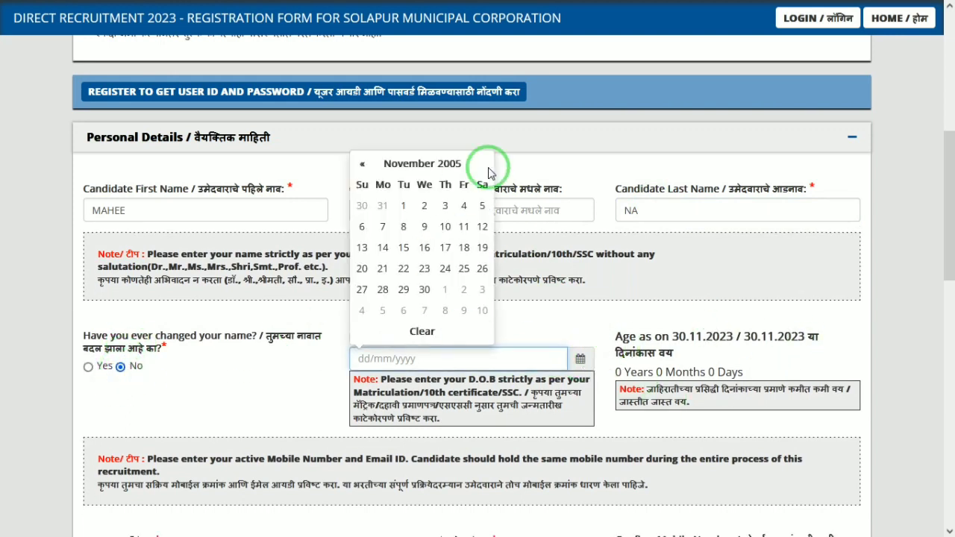
{"action": "left_click", "coordinate": [425, 163]}
{"action": "left_click", "coordinate": [420, 182]}
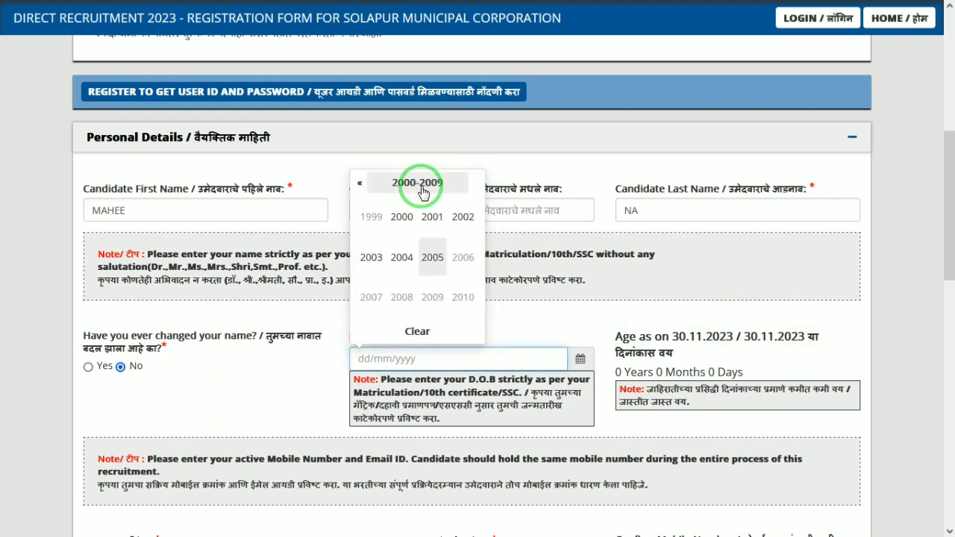
{"action": "left_click", "coordinate": [406, 216]}
{"action": "left_click", "coordinate": [373, 217]}
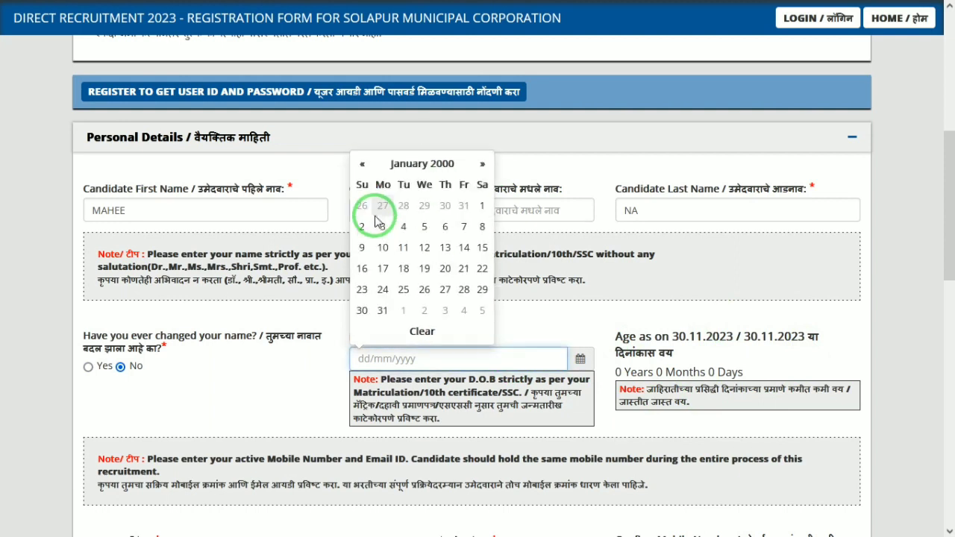
{"action": "left_click", "coordinate": [482, 205]}
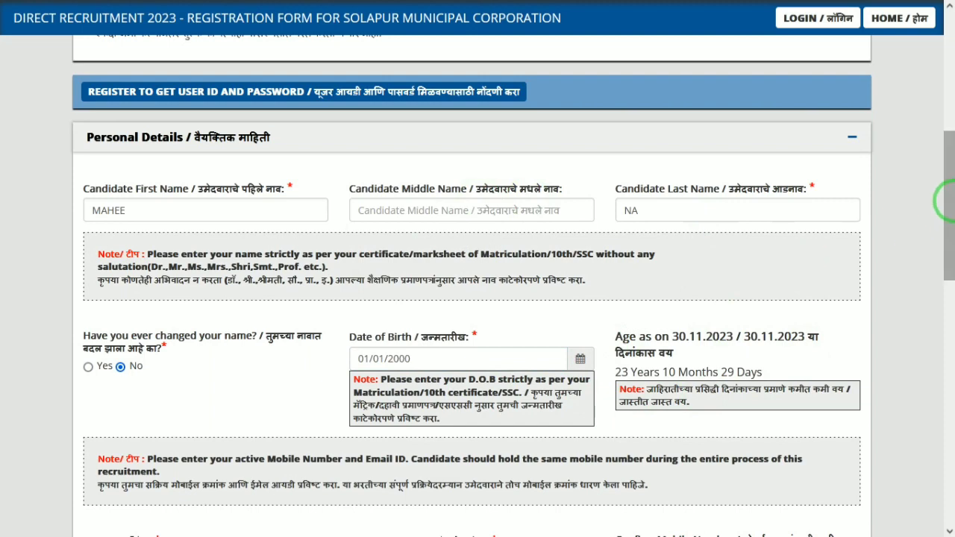
Set the candidate's gender to Male.
{"action": "left_click_drag", "start_coordinate": [946, 200], "coordinate": [946, 264]}
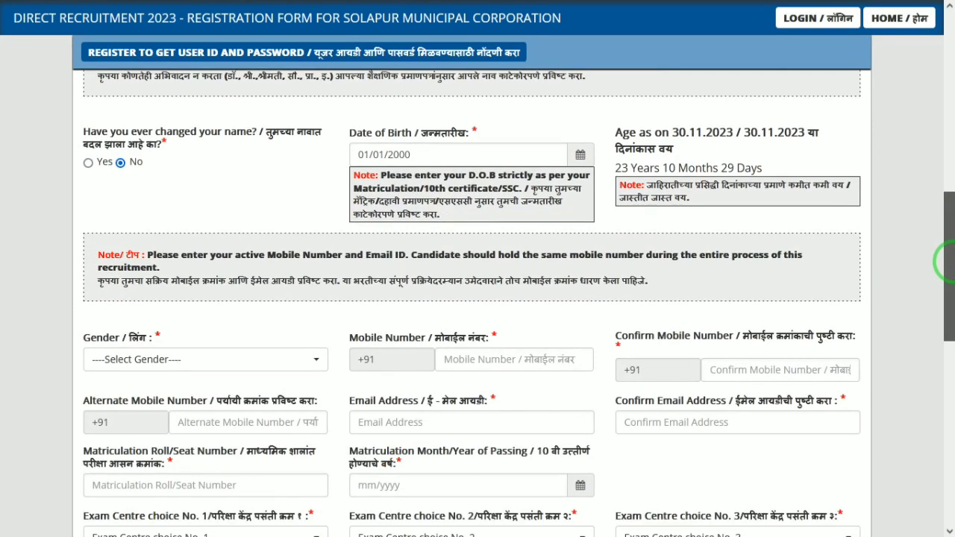
{"action": "left_click", "coordinate": [270, 363]}
{"action": "left_click", "coordinate": [112, 438]}
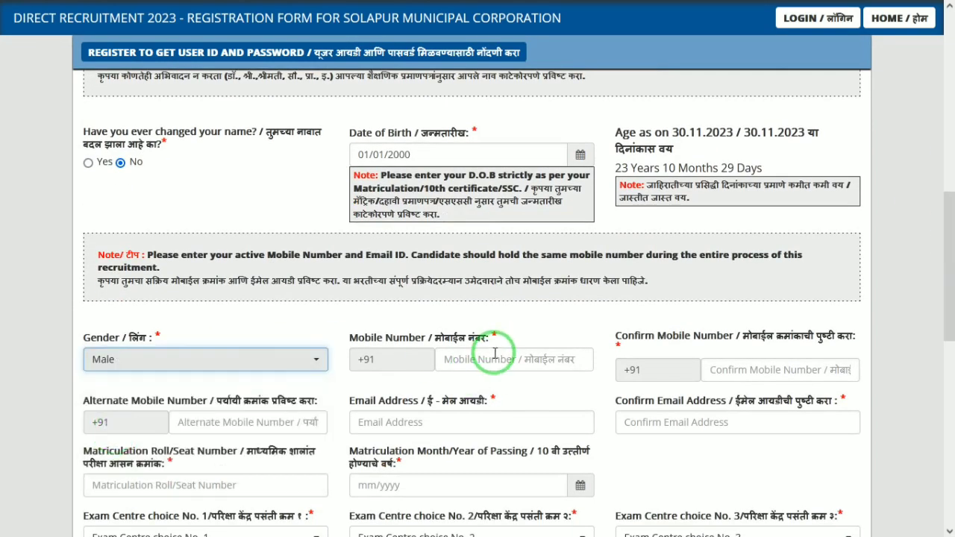
Go through the mobile number, alternate mobile, email address and matriculation roll number fields without filling them in.
{"action": "left_click", "coordinate": [495, 355]}
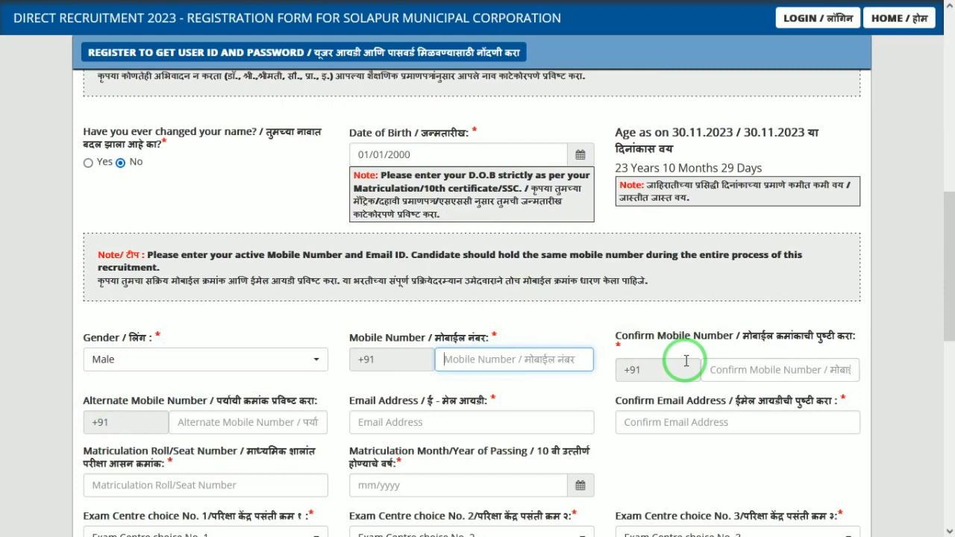
{"action": "left_click", "coordinate": [741, 371]}
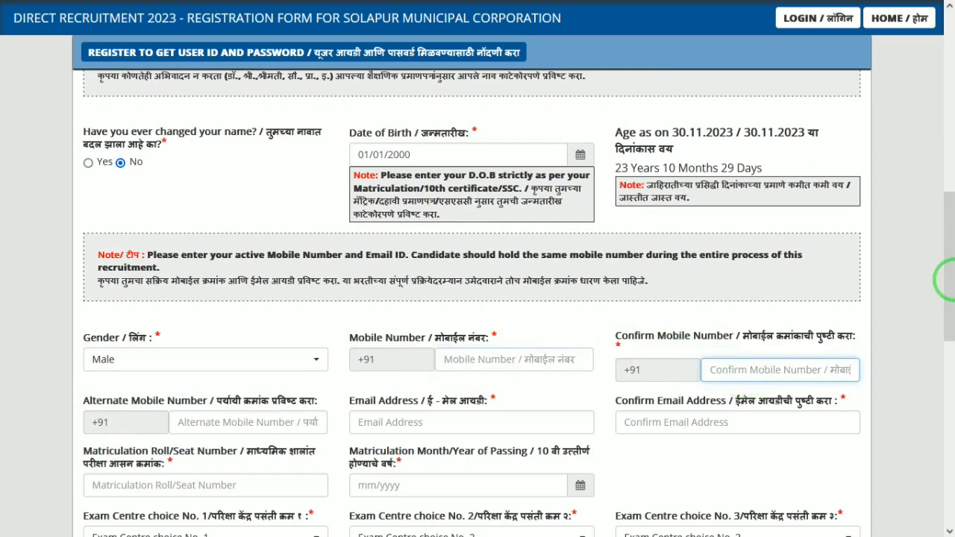
{"action": "left_click_drag", "start_coordinate": [946, 250], "coordinate": [949, 299]}
{"action": "scroll", "coordinate": [947, 298], "scroll_direction": "down", "scroll_amount": 1}
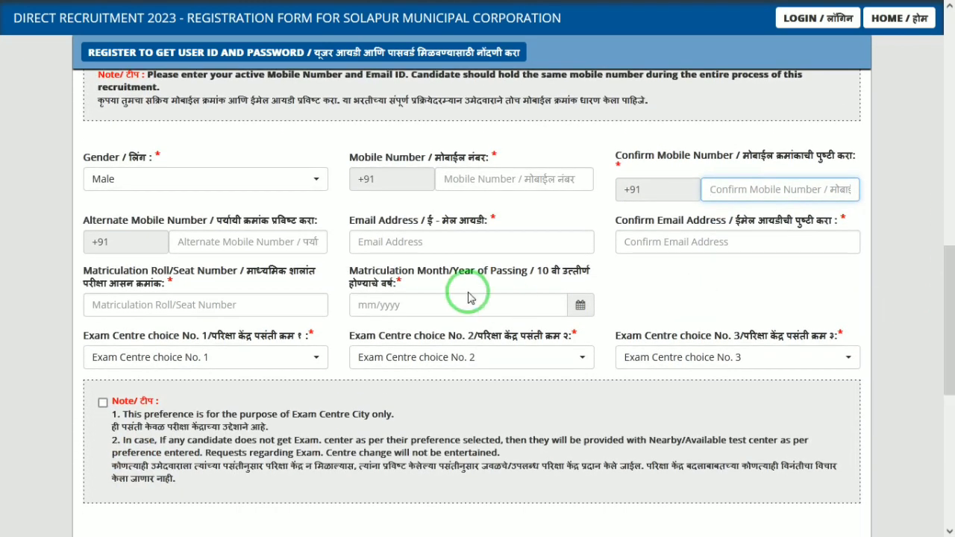
{"action": "left_click", "coordinate": [259, 233]}
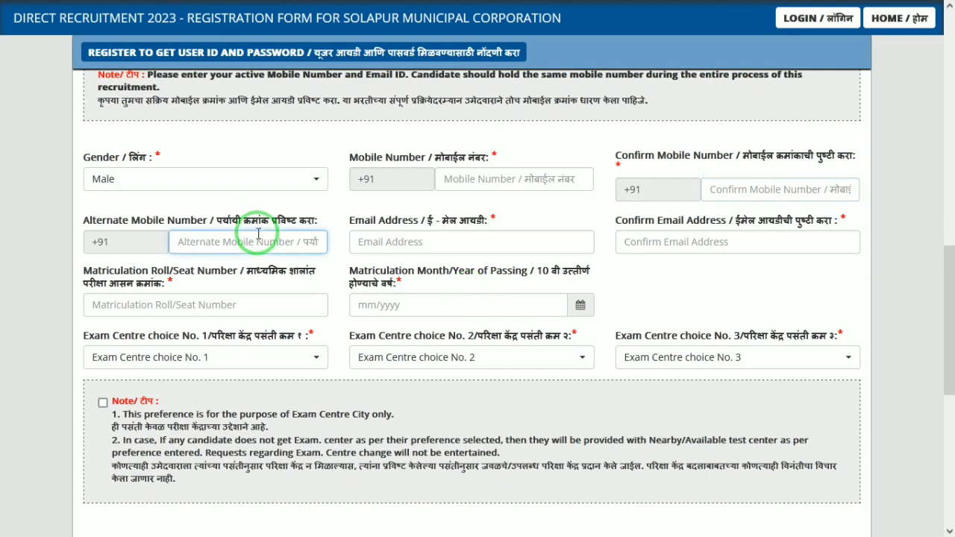
{"action": "left_click", "coordinate": [414, 237]}
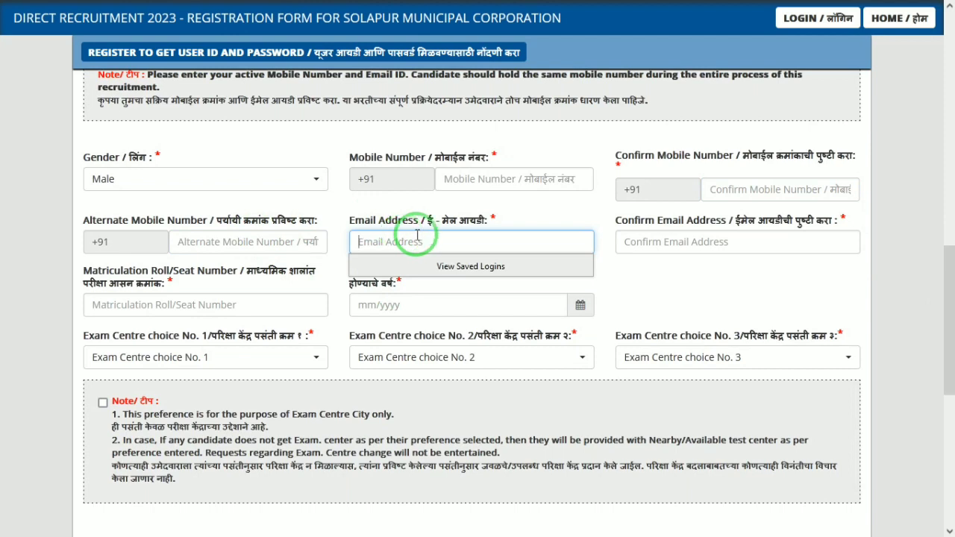
{"action": "left_click", "coordinate": [702, 245]}
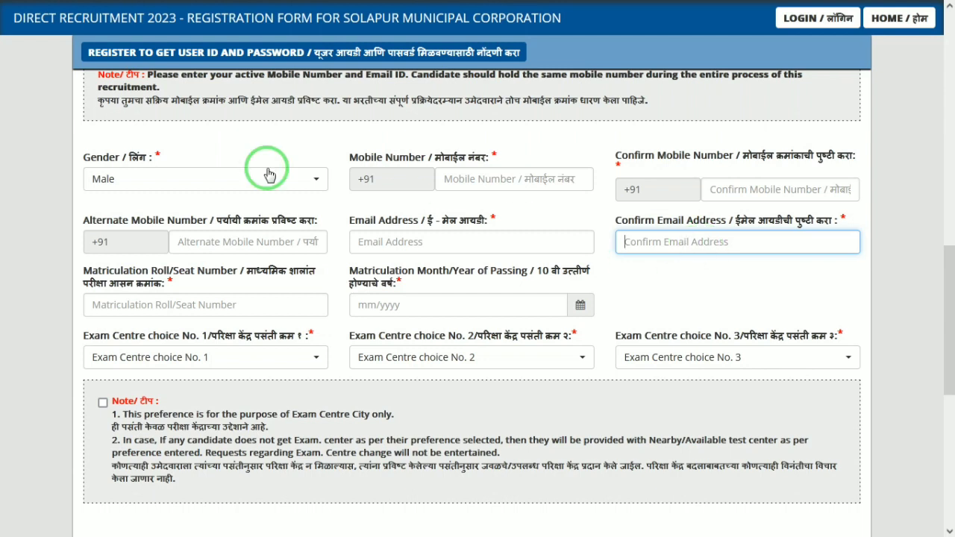
{"action": "left_click", "coordinate": [224, 304]}
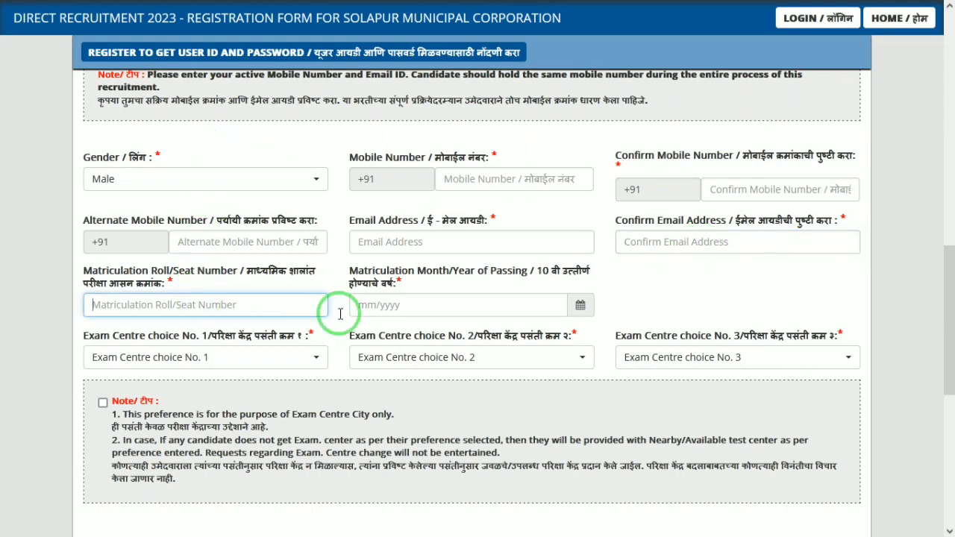
Set the matriculation month and year of passing to 06/2019.
{"action": "left_click", "coordinate": [580, 308]}
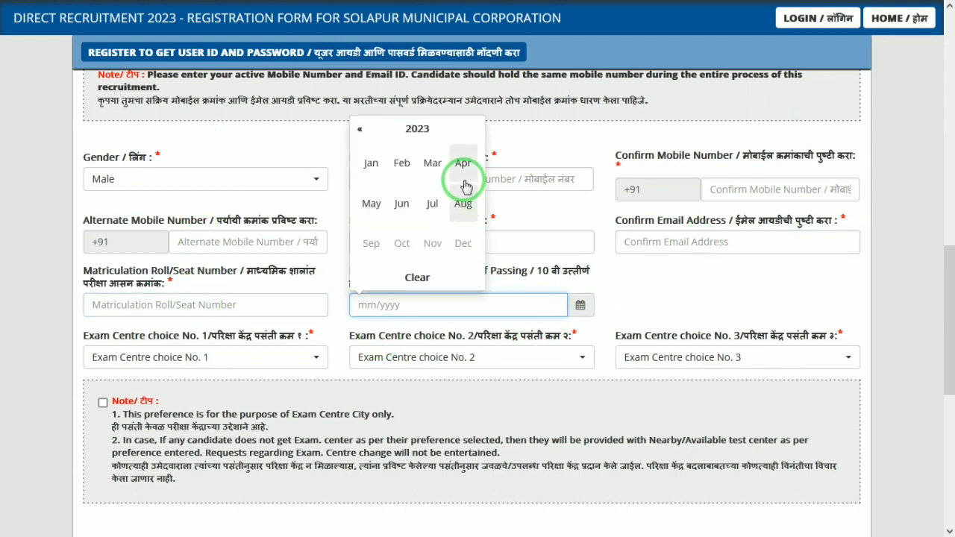
{"action": "left_click", "coordinate": [418, 132]}
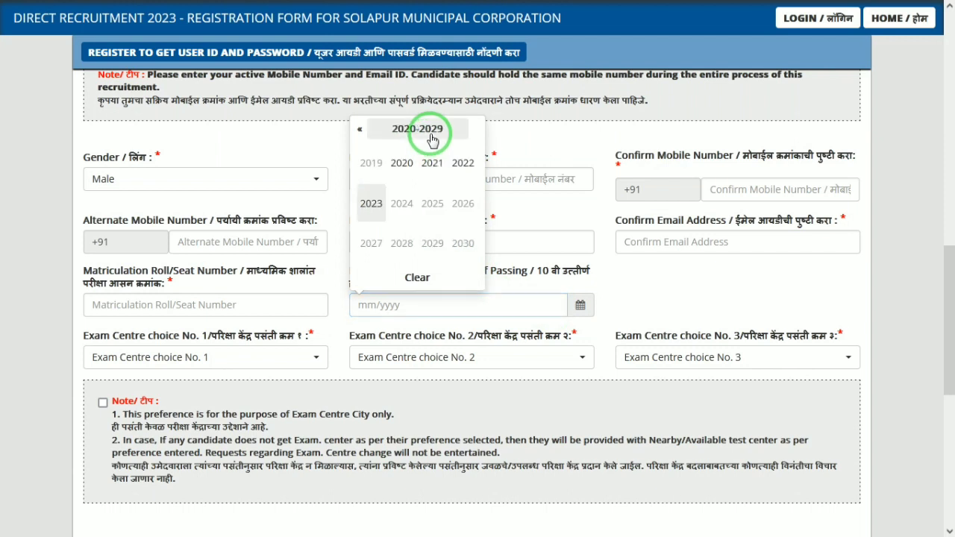
{"action": "left_click", "coordinate": [371, 163]}
{"action": "left_click", "coordinate": [409, 225]}
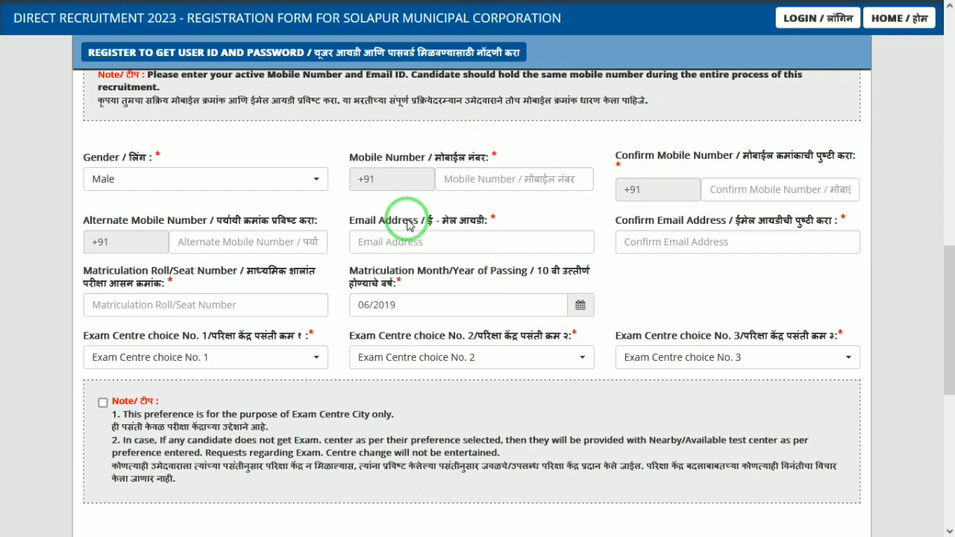
Change the matriculation month and year of passing to 06/2014.
{"action": "left_click", "coordinate": [580, 305]}
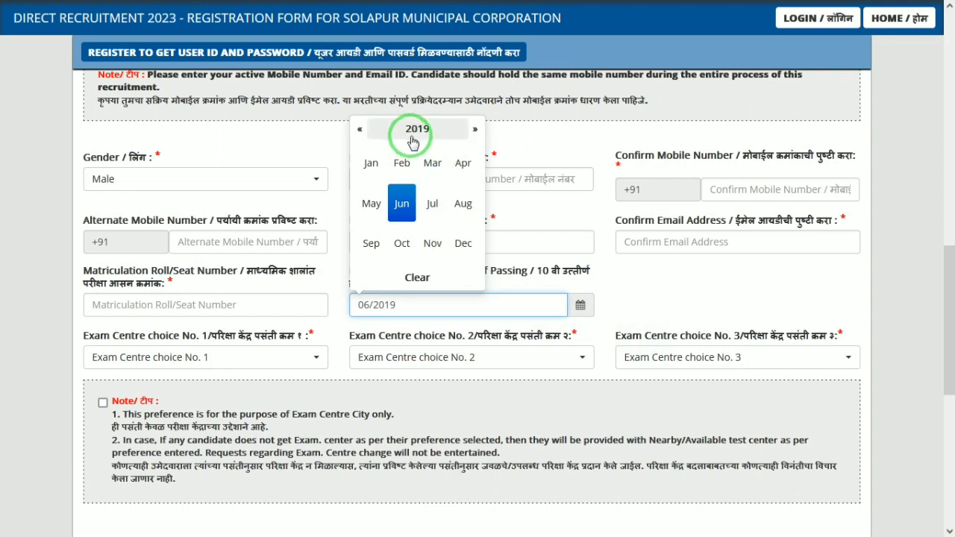
{"action": "left_click", "coordinate": [417, 132]}
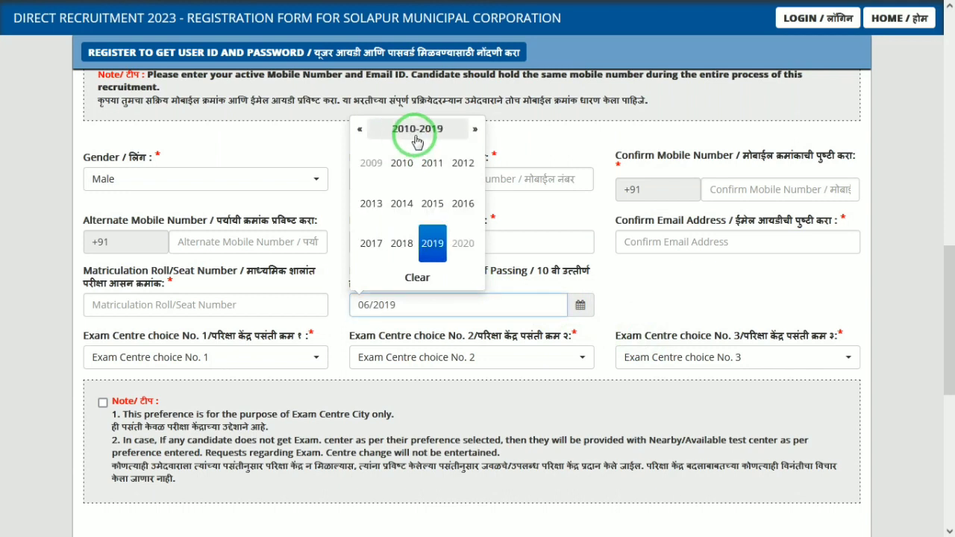
{"action": "left_click", "coordinate": [404, 205]}
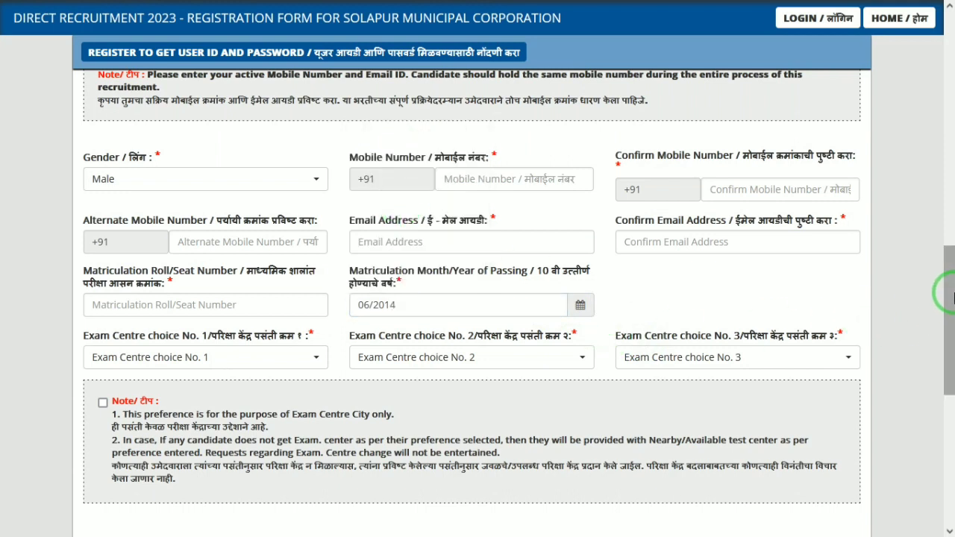
Set the three exam centre choices to Amravati, Mumbai City and Chhatrapati Sambhajinagar, in that order.
{"action": "left_click_drag", "start_coordinate": [952, 294], "coordinate": [944, 366]}
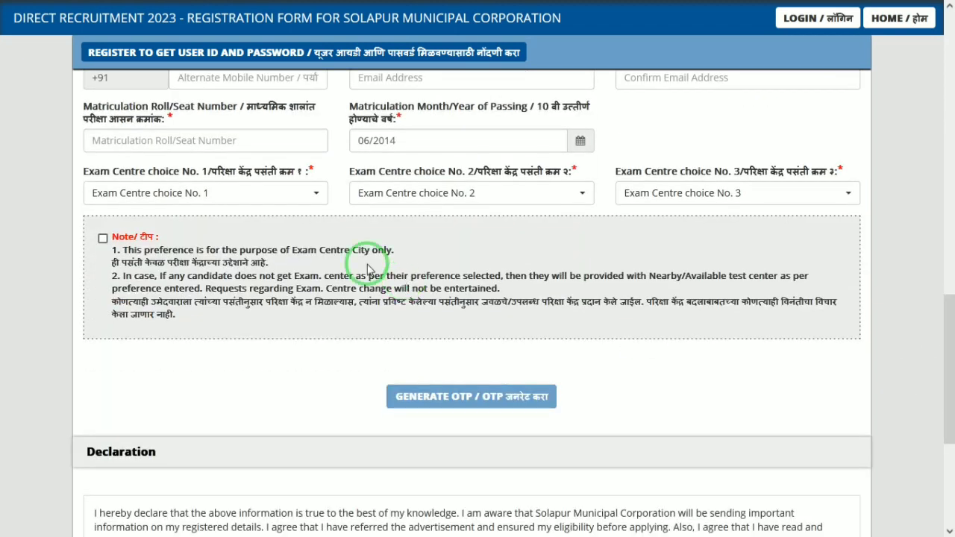
{"action": "left_click", "coordinate": [315, 195]}
{"action": "left_click", "coordinate": [206, 301]}
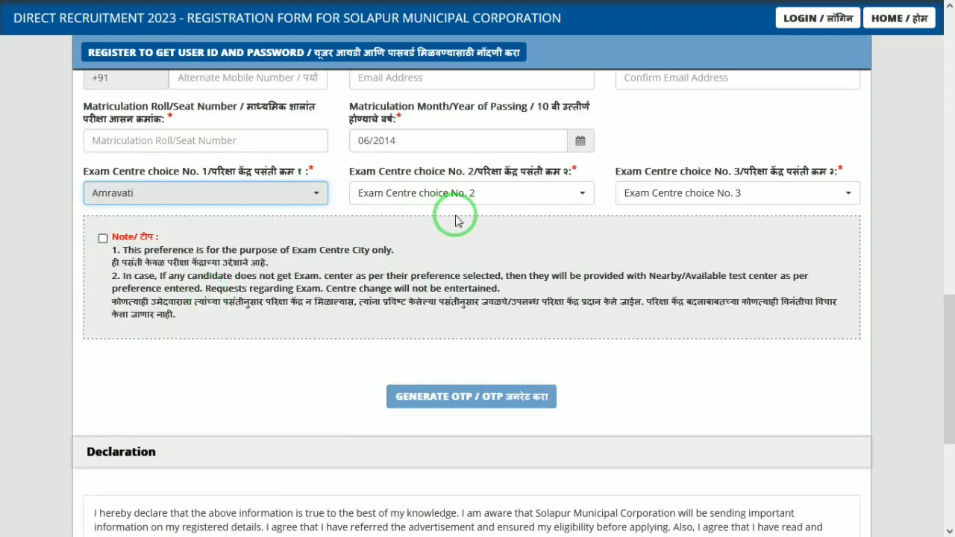
{"action": "left_click", "coordinate": [489, 193]}
{"action": "left_click", "coordinate": [441, 390]}
{"action": "left_click", "coordinate": [678, 199]}
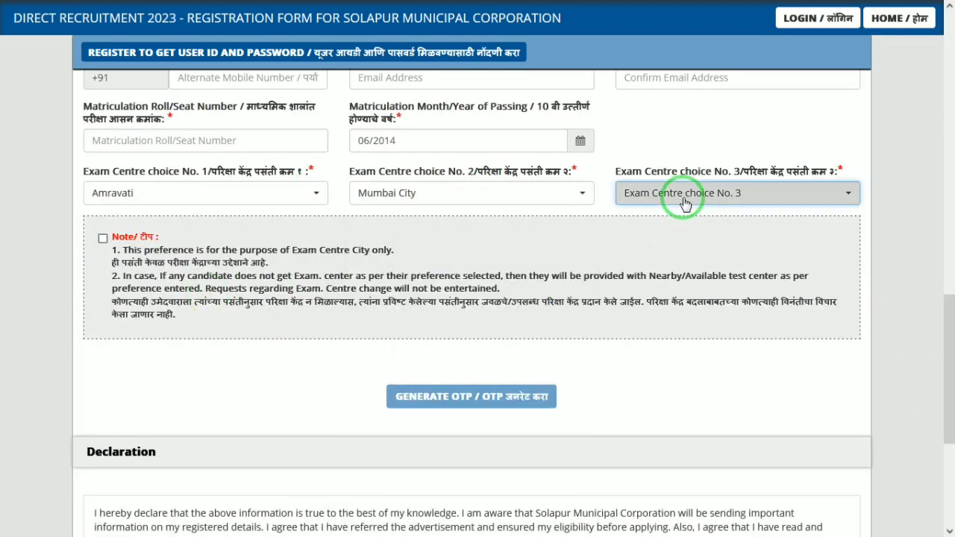
{"action": "left_click", "coordinate": [660, 285]}
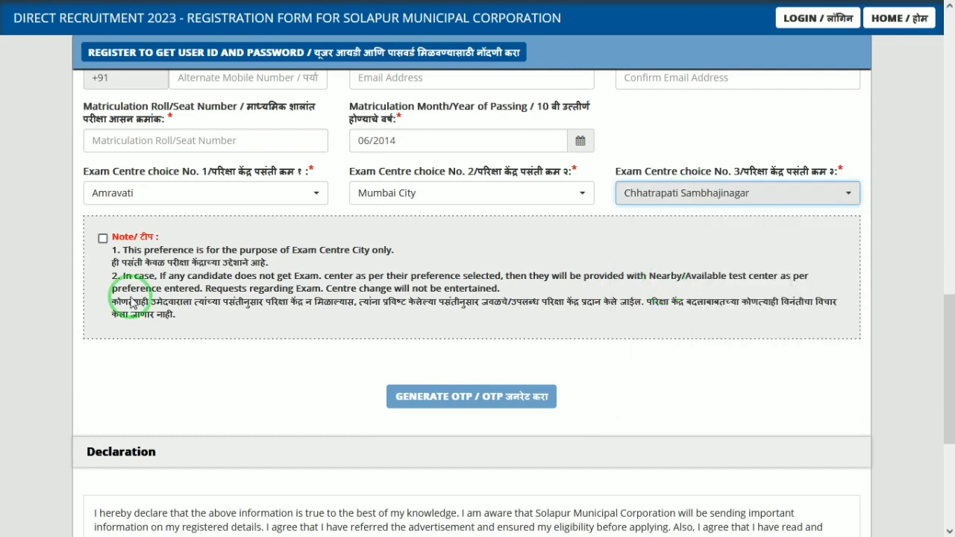
Accept the note on exam centre preferences and look over the declaration and captcha section.
{"action": "left_click", "coordinate": [103, 239]}
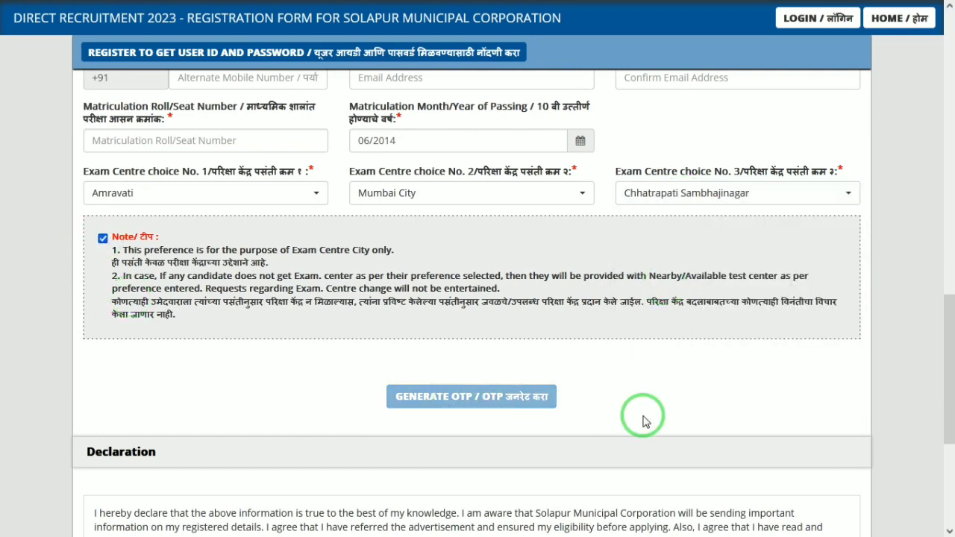
{"action": "left_click_drag", "start_coordinate": [944, 389], "coordinate": [944, 463]}
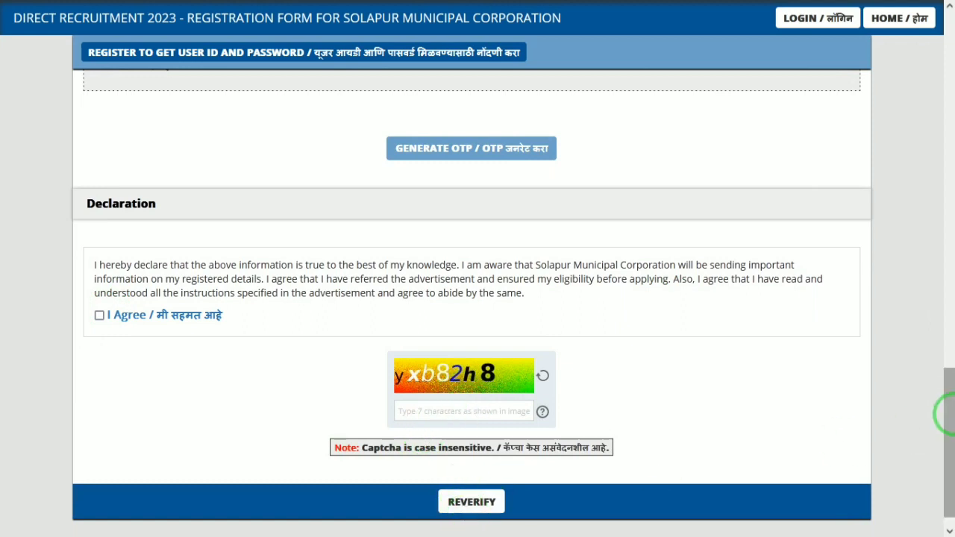
{"action": "left_click_drag", "start_coordinate": [944, 414], "coordinate": [937, 530]}
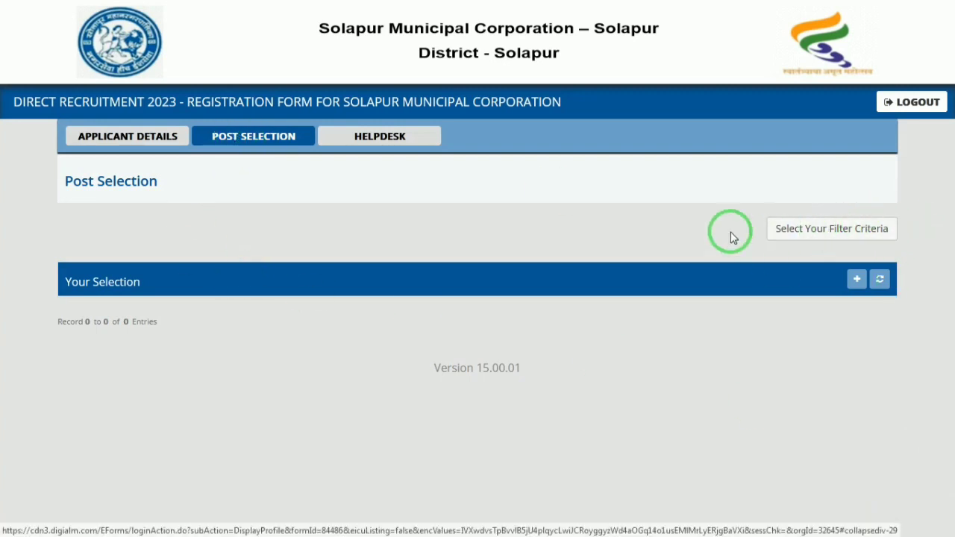
Look over the post name filter and the registered applicant details, returning to the post selection.
{"action": "left_click", "coordinate": [845, 237]}
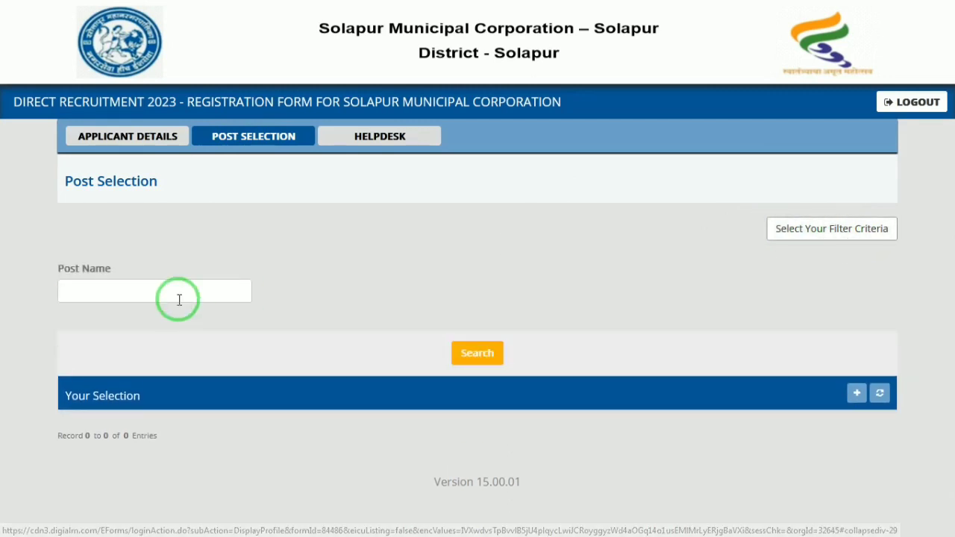
{"action": "left_click", "coordinate": [146, 283]}
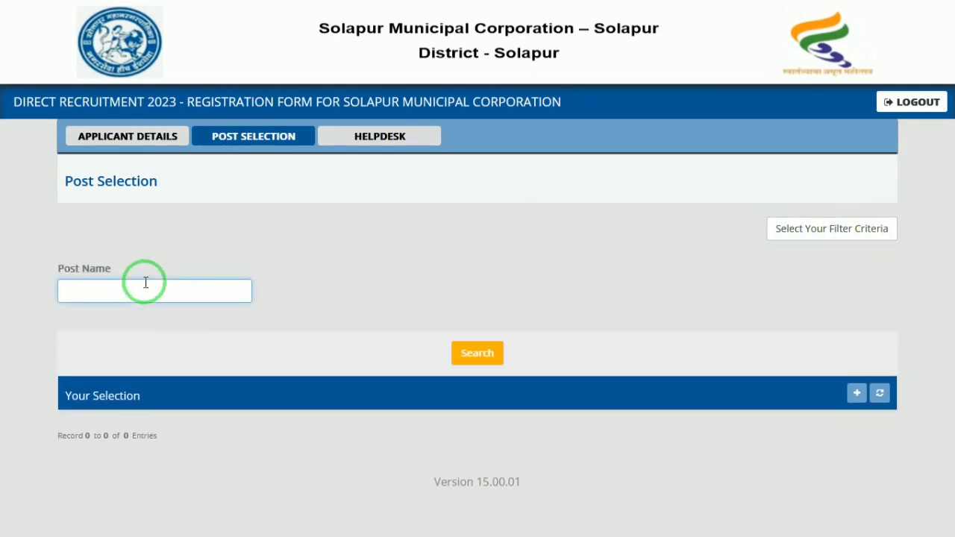
{"action": "left_click", "coordinate": [157, 136]}
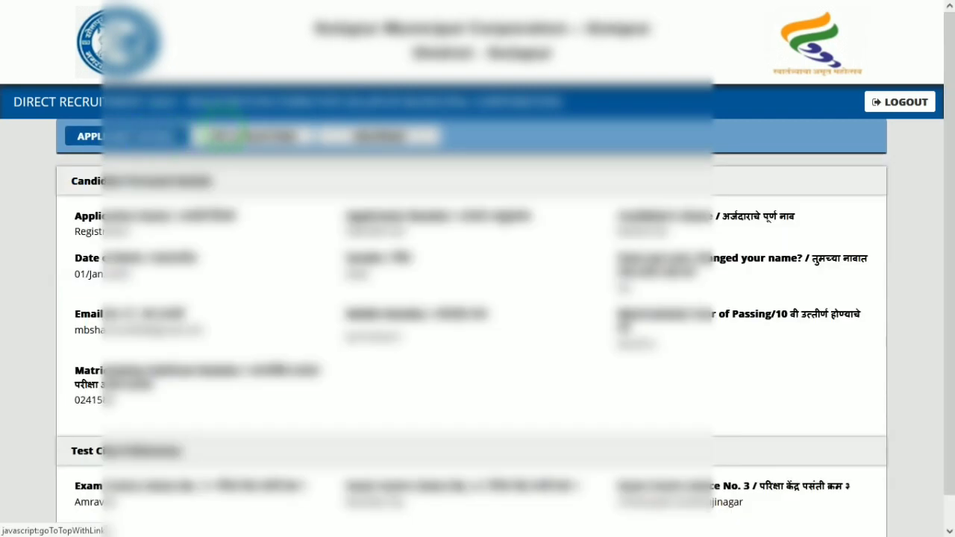
{"action": "left_click", "coordinate": [231, 136]}
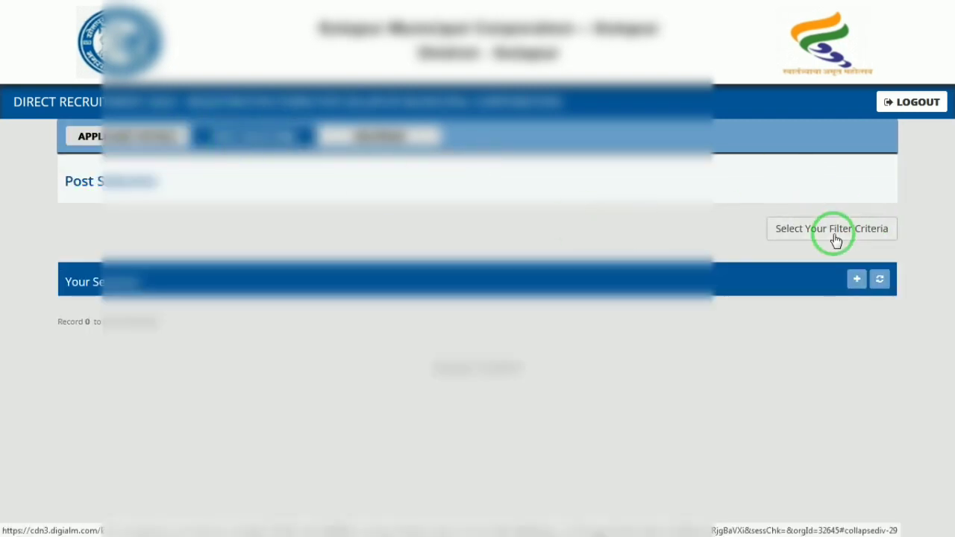
Start a new application and choose the post Junior Engineer (Electrical), Class - 2 (Engineering Services).
{"action": "left_click", "coordinate": [855, 281]}
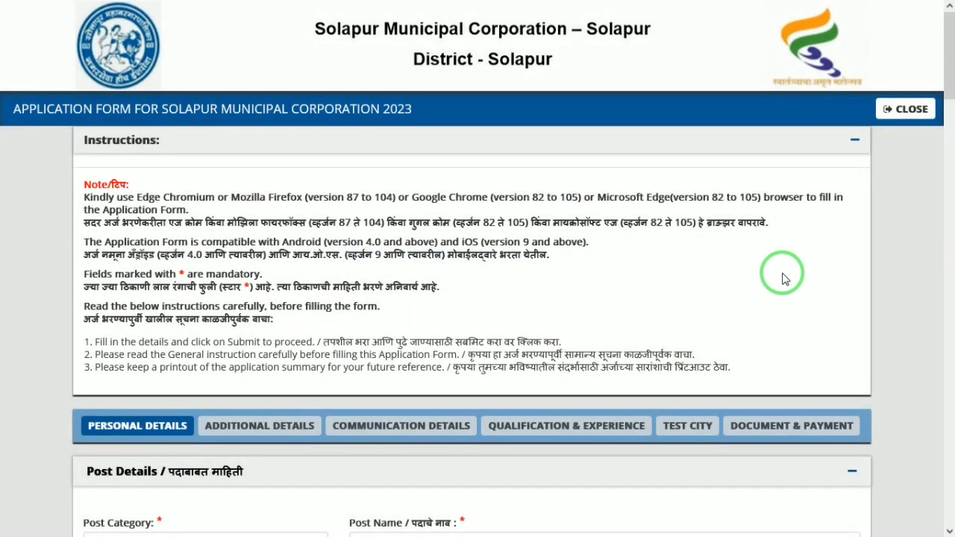
{"action": "left_click_drag", "start_coordinate": [947, 82], "coordinate": [949, 133]}
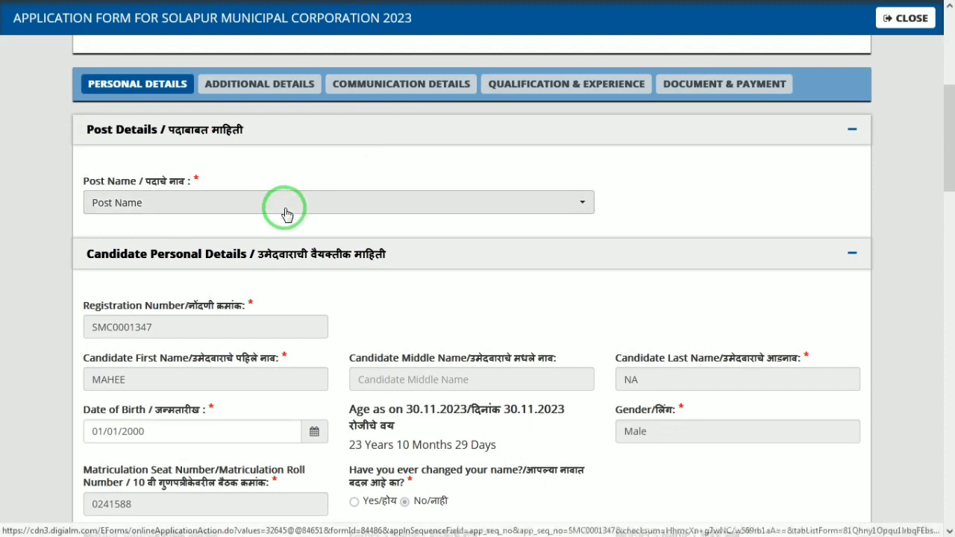
{"action": "left_click", "coordinate": [253, 205]}
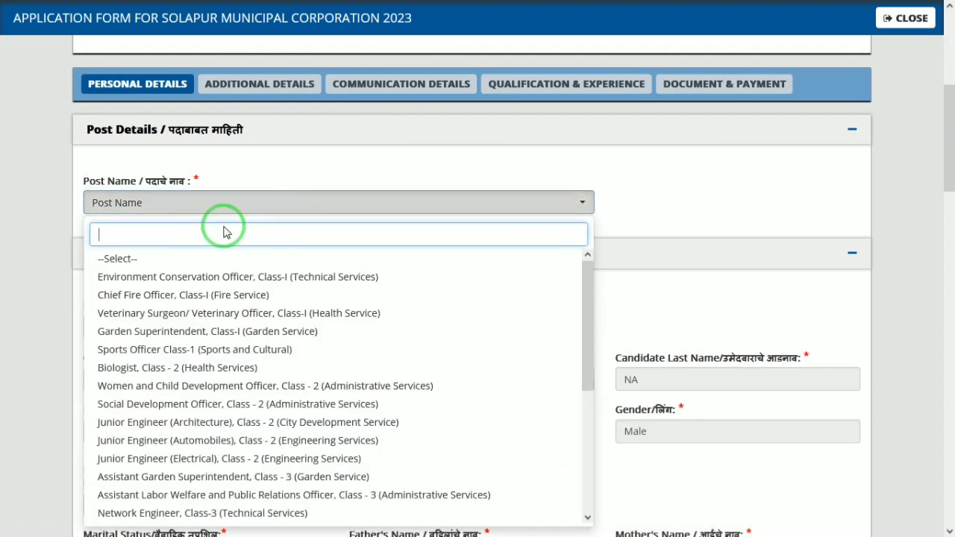
{"action": "left_click", "coordinate": [329, 458]}
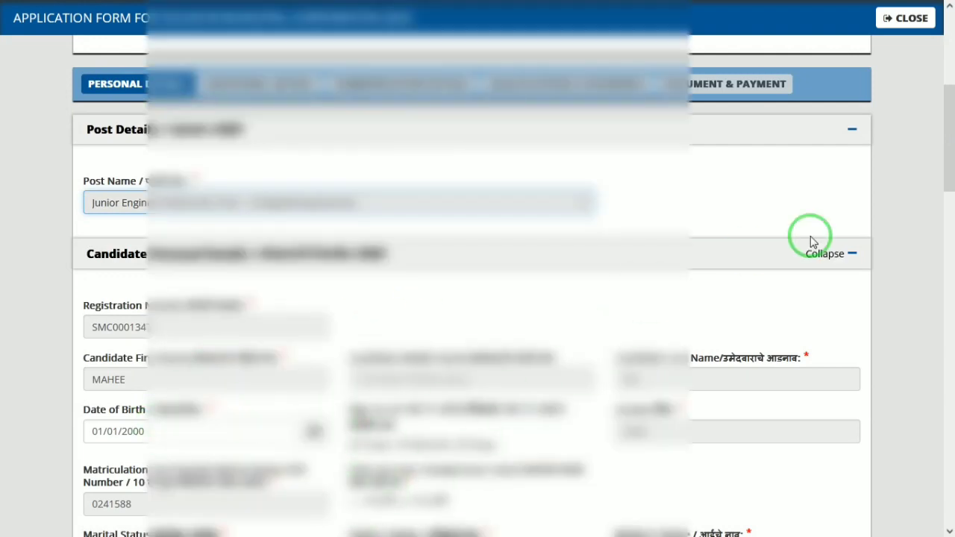
Set the nationality to Indian and answer Yes to both the Maharashtra domicile and the birth or 15-year residence questions.
{"action": "scroll", "coordinate": [948, 194], "scroll_direction": "down", "scroll_amount": 2}
{"action": "left_click_drag", "start_coordinate": [944, 192], "coordinate": [940, 278]}
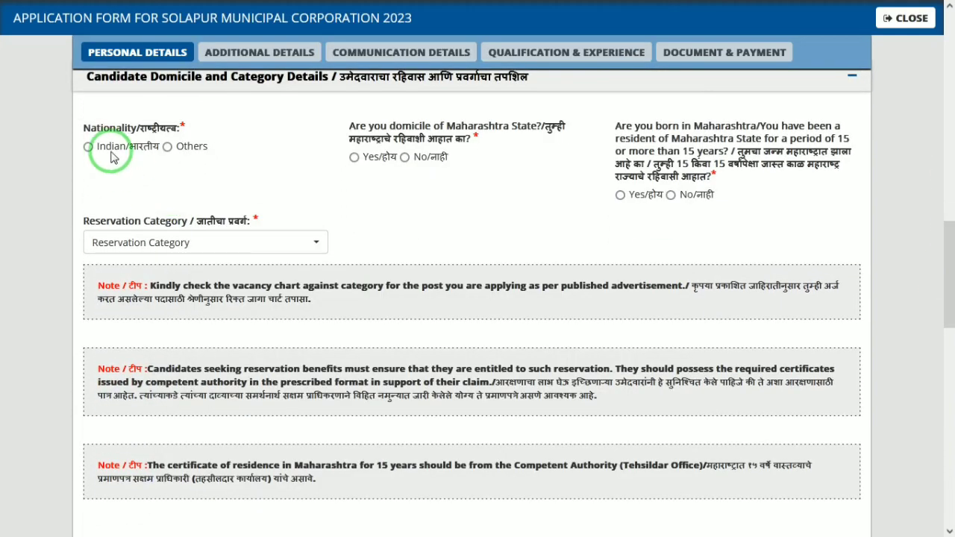
{"action": "left_click", "coordinate": [88, 148]}
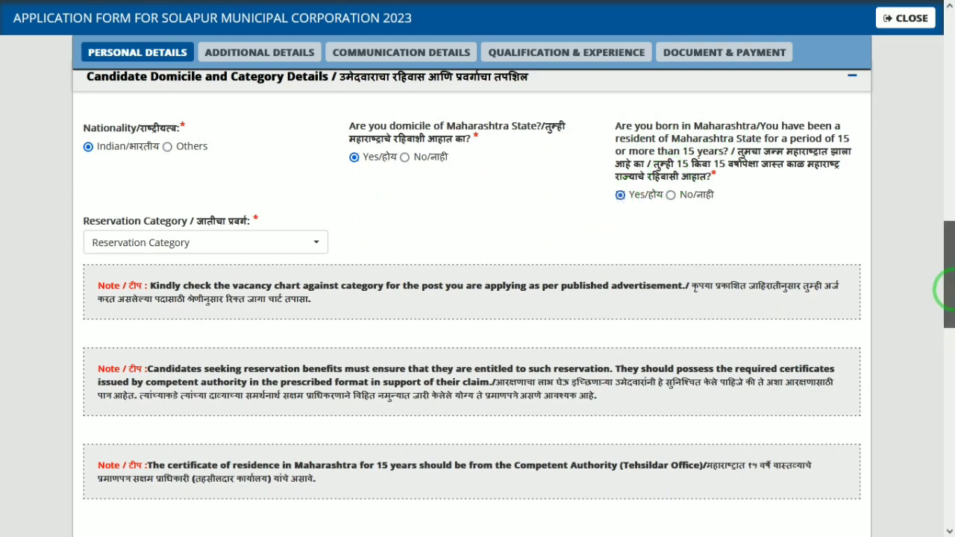
Set the reservation category to Open (Unreserved).
{"action": "scroll", "coordinate": [944, 291], "scroll_direction": "down", "scroll_amount": 2}
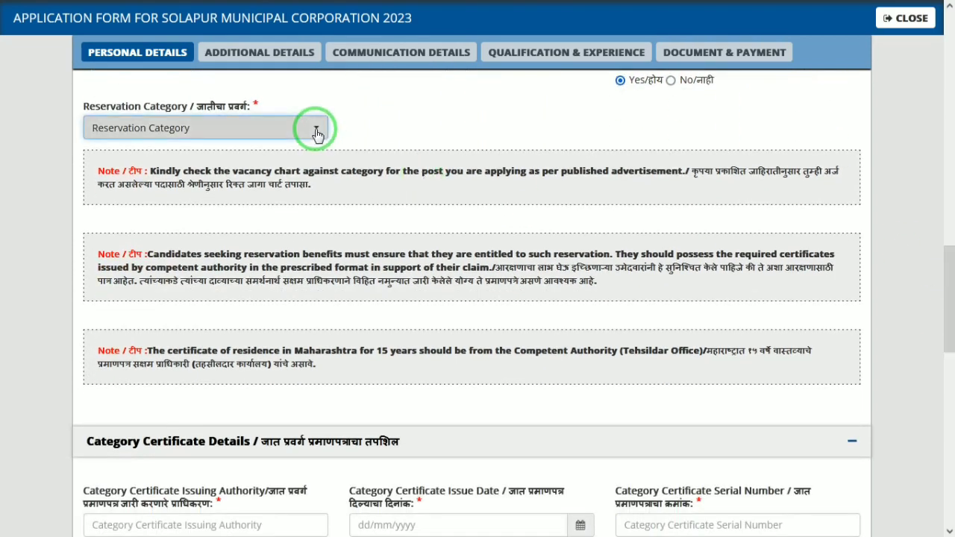
{"action": "left_click", "coordinate": [317, 133]}
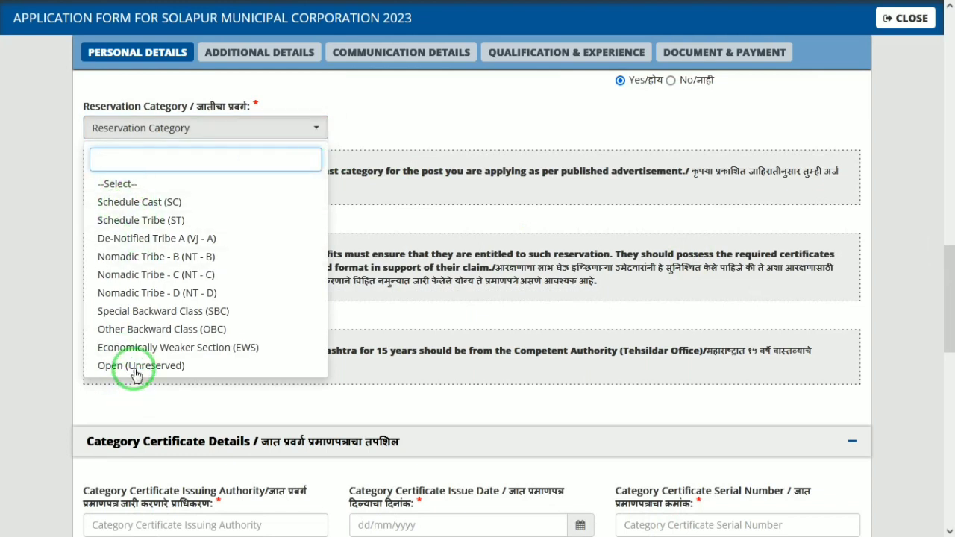
{"action": "left_click", "coordinate": [122, 201]}
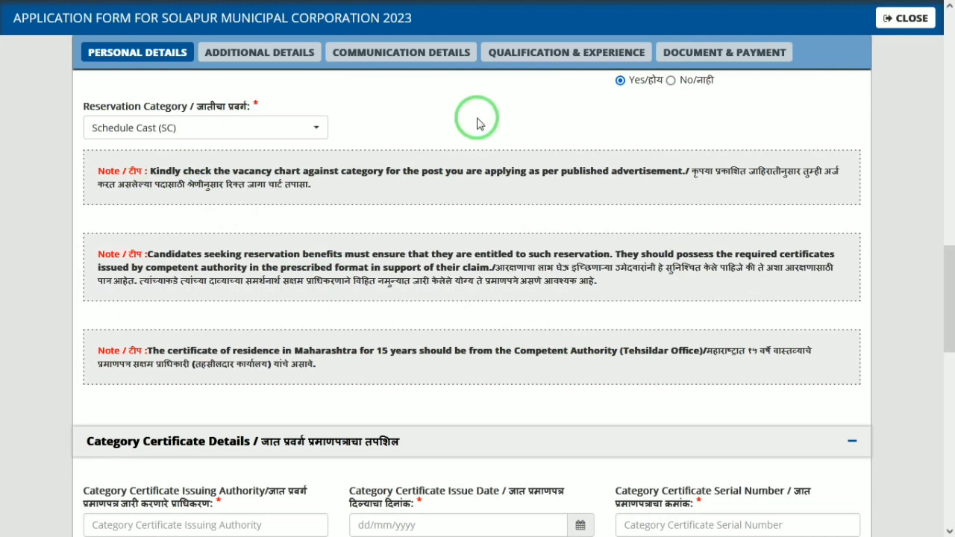
{"action": "left_click", "coordinate": [316, 133]}
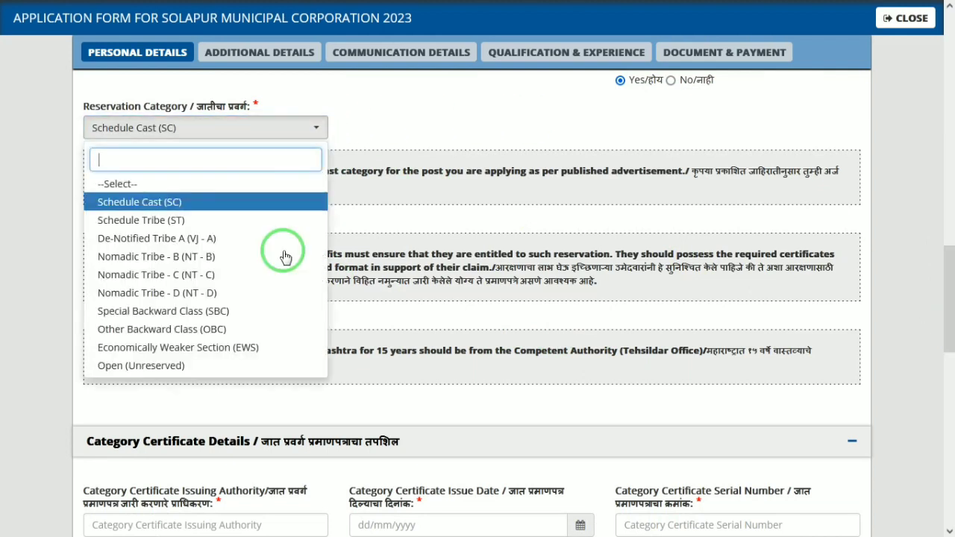
{"action": "left_click", "coordinate": [219, 365]}
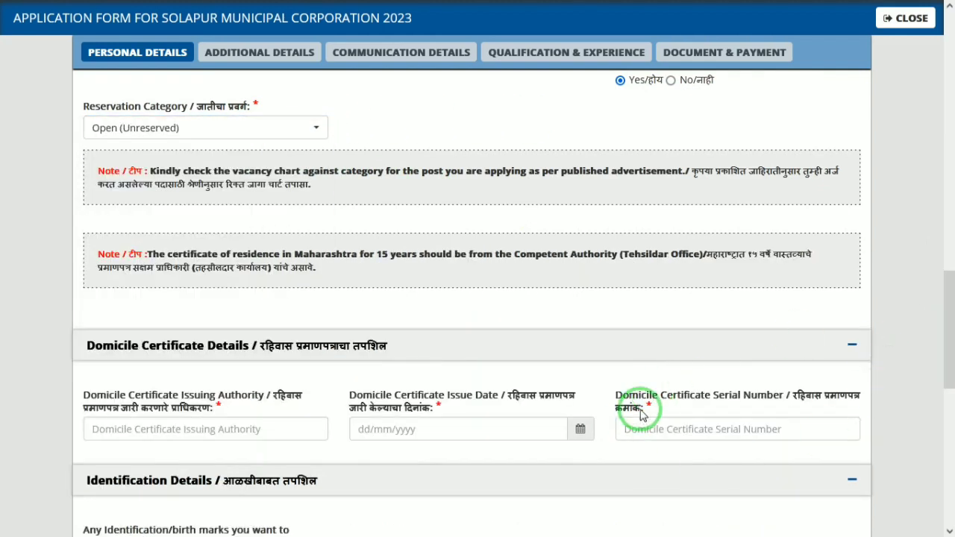
Fill in the domicile certificate with TEHSILDAR as issuing authority, 01/11/2023 as issue date, and the certificate serial number.
{"action": "left_click", "coordinate": [253, 433]}
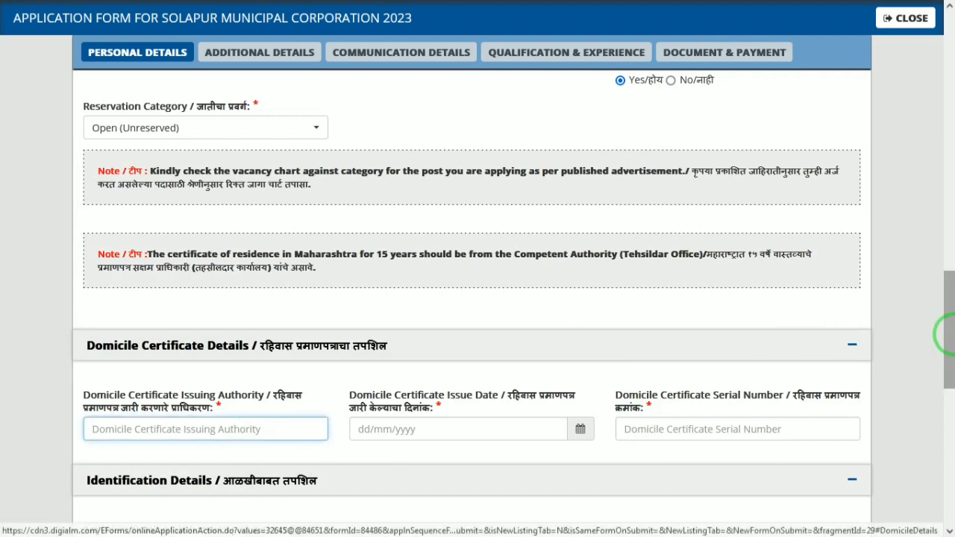
{"action": "left_click_drag", "start_coordinate": [948, 330], "coordinate": [951, 380]}
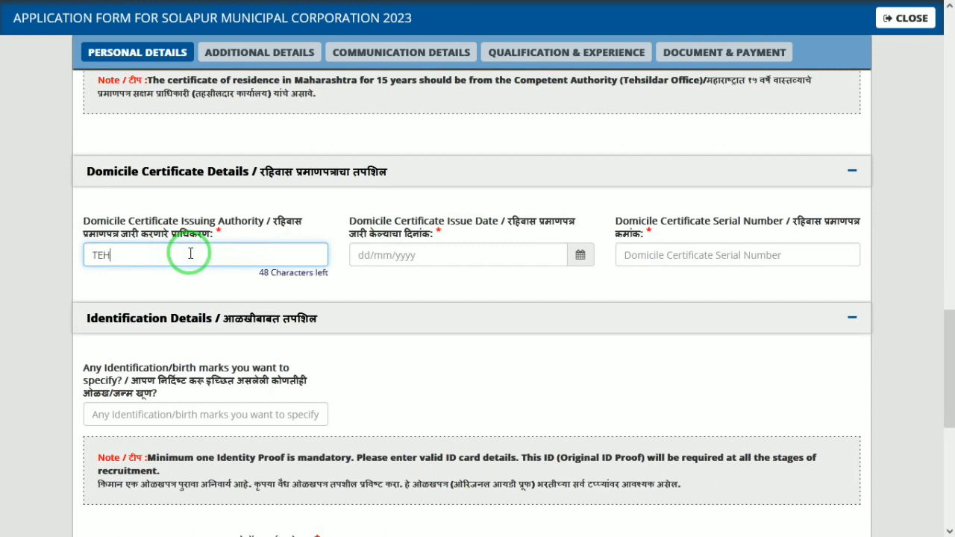
{"action": "type", "text": "TEHSILDAR"}
{"action": "key", "text": "Tab"}
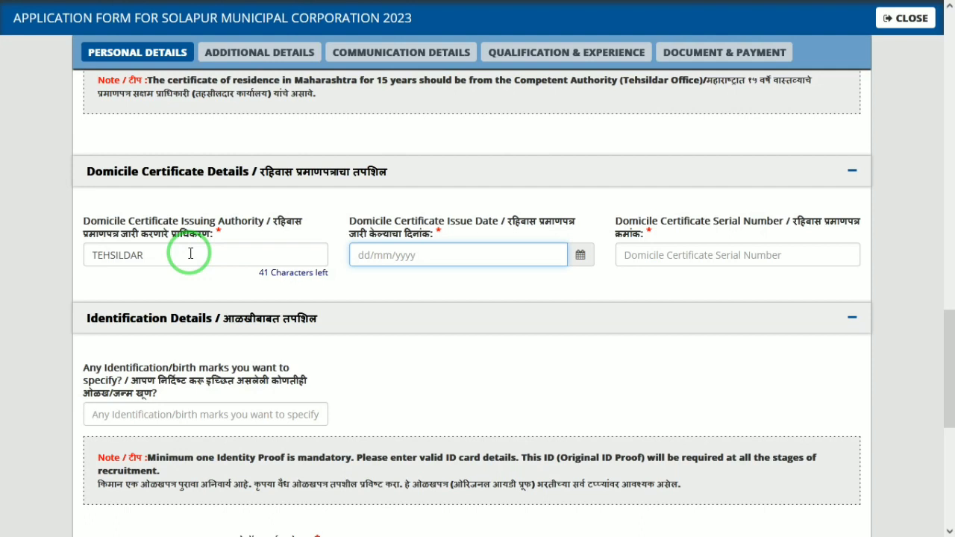
{"action": "left_click", "coordinate": [578, 254]}
{"action": "left_click", "coordinate": [424, 82]}
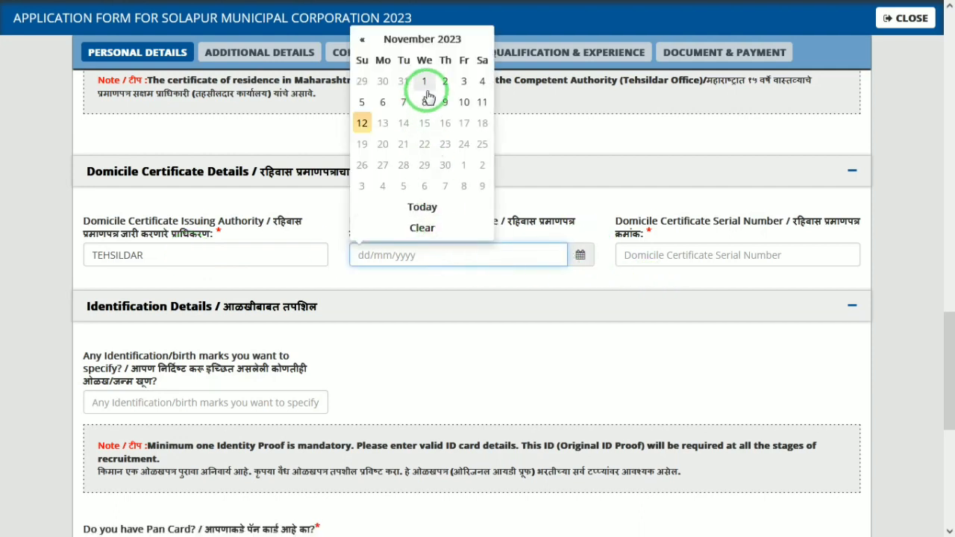
{"action": "left_click", "coordinate": [704, 252]}
{"action": "left_click", "coordinate": [715, 256]}
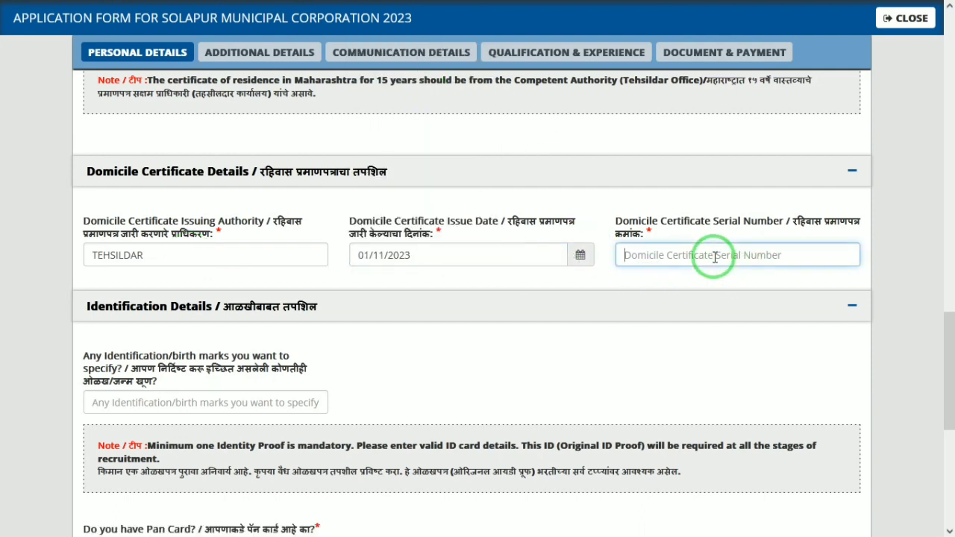
{"action": "type", "text": "BGFBGFBGFBGFBGF"}
{"action": "key", "text": "Tab"}
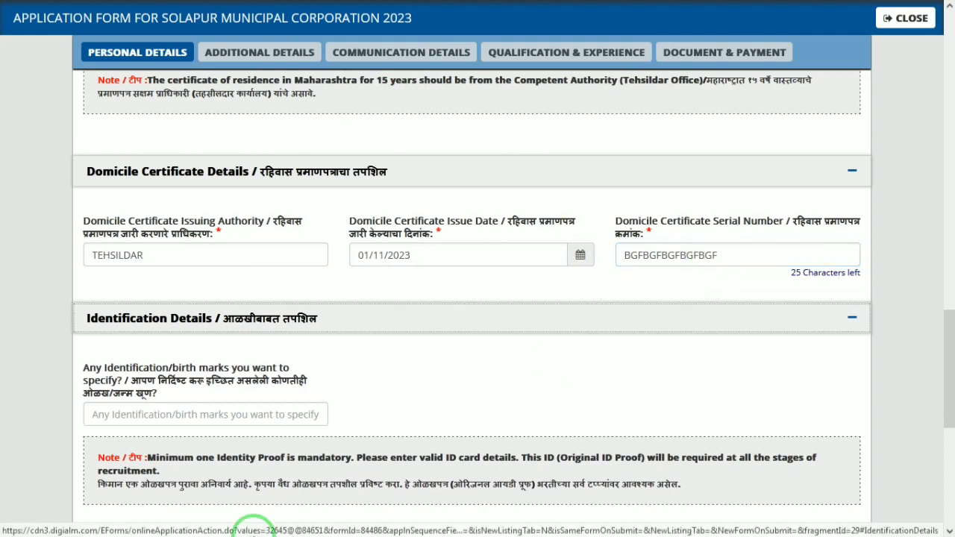
Go through the identification marks field, the identity proof questions and the voluntary submission statement without filling them in.
{"action": "left_click", "coordinate": [251, 415]}
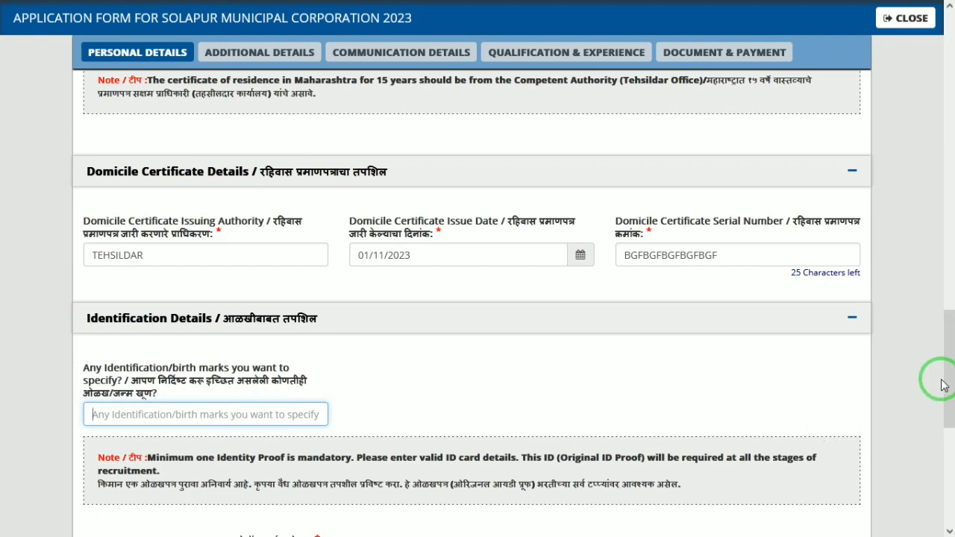
{"action": "left_click_drag", "start_coordinate": [944, 385], "coordinate": [946, 420]}
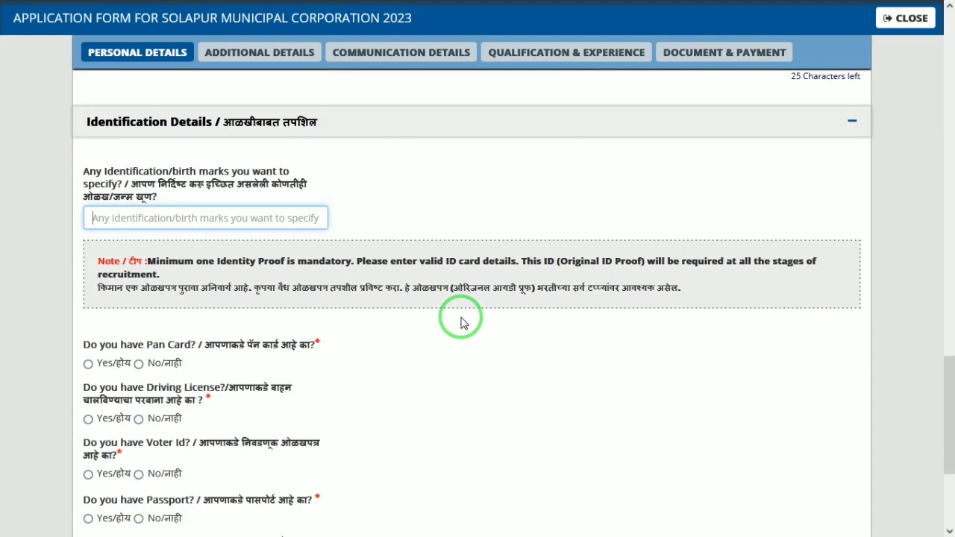
{"action": "left_click", "coordinate": [148, 217]}
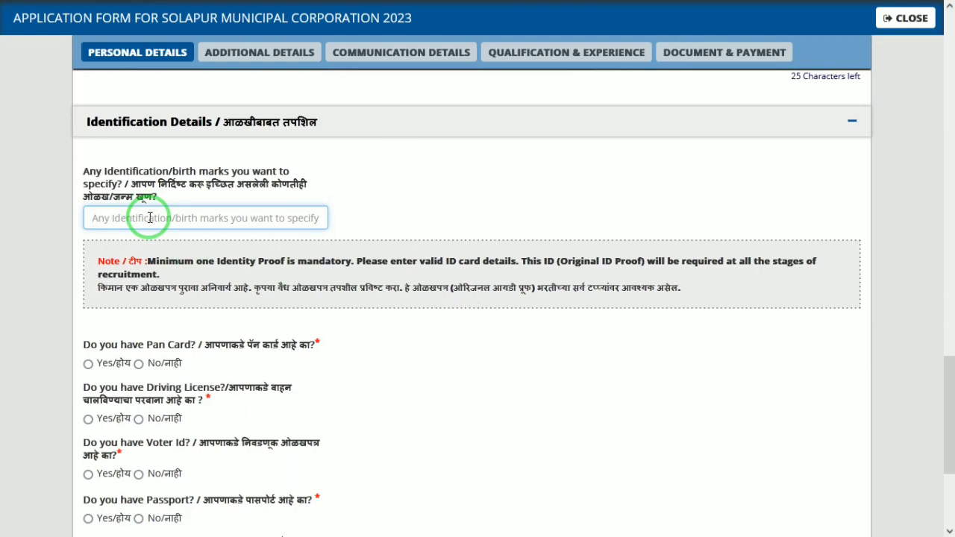
{"action": "left_click_drag", "start_coordinate": [945, 391], "coordinate": [946, 440]}
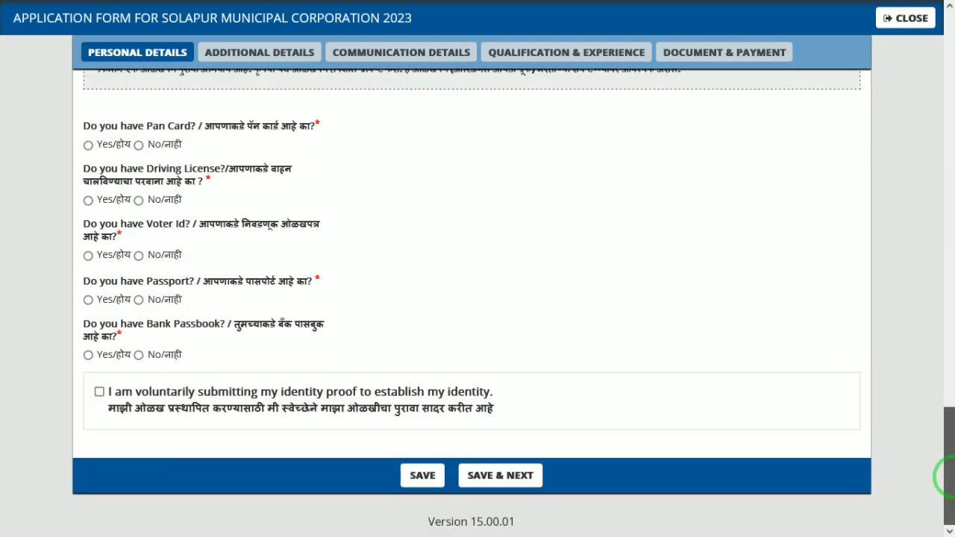
Answer Yes for the PAN card and No for driving licence, voter ID, passport and bank passbook, saving and continuing to the additional details.
{"action": "left_click", "coordinate": [88, 145]}
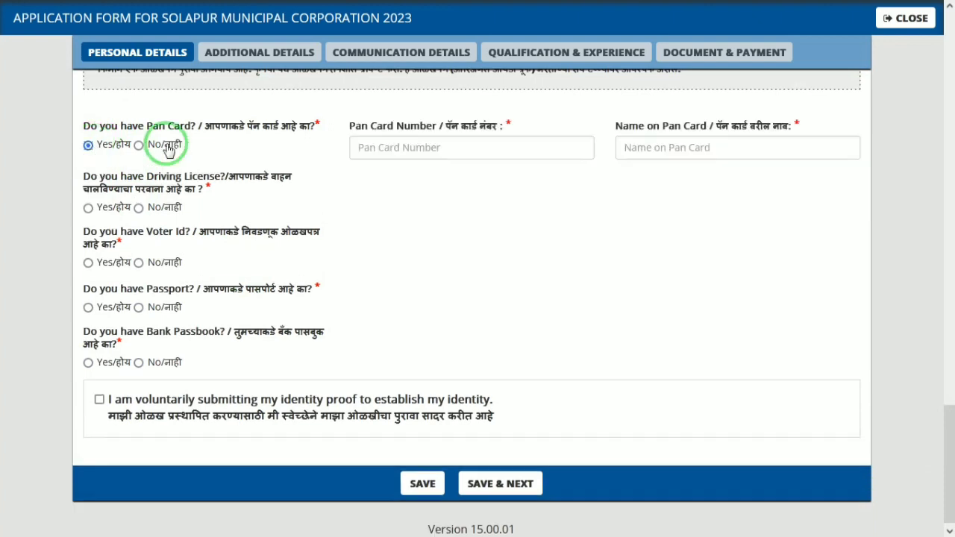
{"action": "left_click", "coordinate": [138, 208]}
{"action": "left_click", "coordinate": [138, 263]}
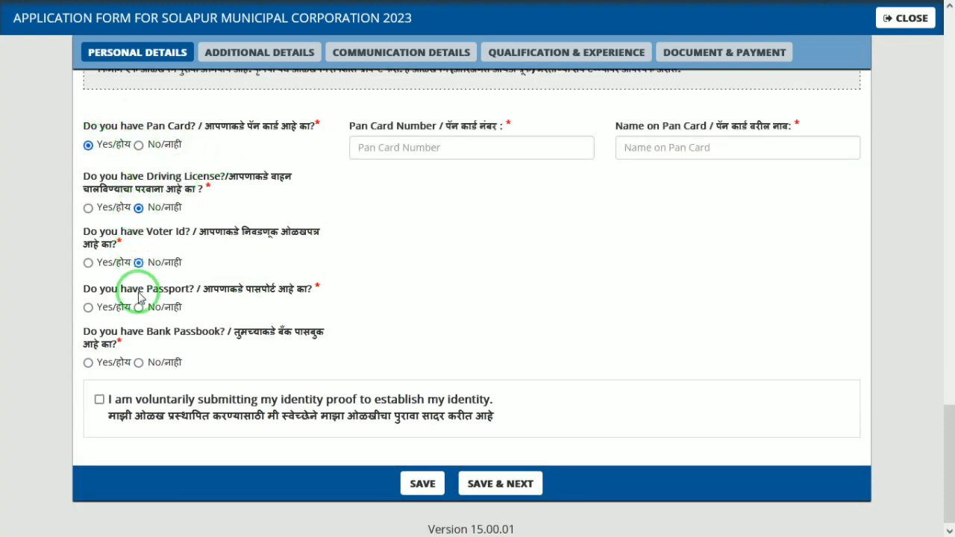
{"action": "left_click", "coordinate": [139, 308]}
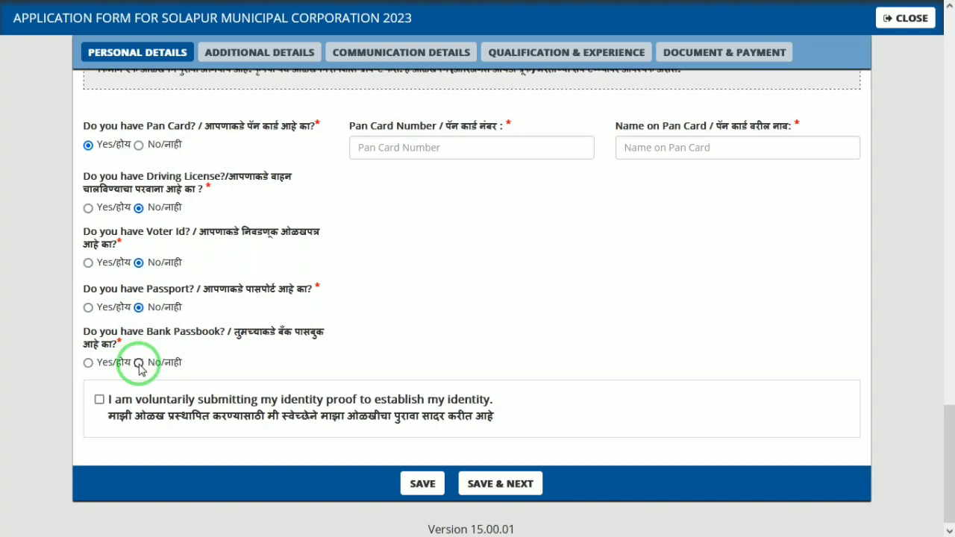
{"action": "left_click", "coordinate": [138, 363]}
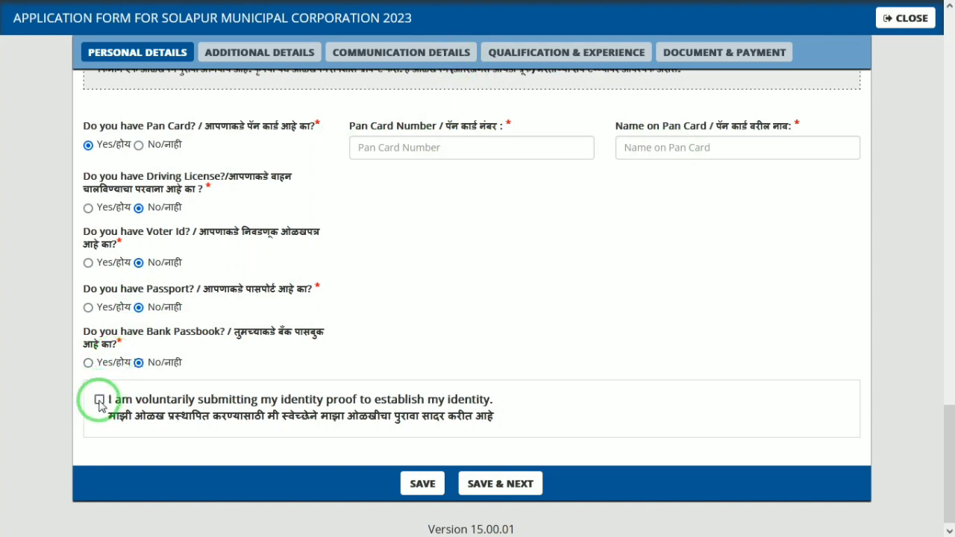
{"action": "left_click", "coordinate": [505, 489]}
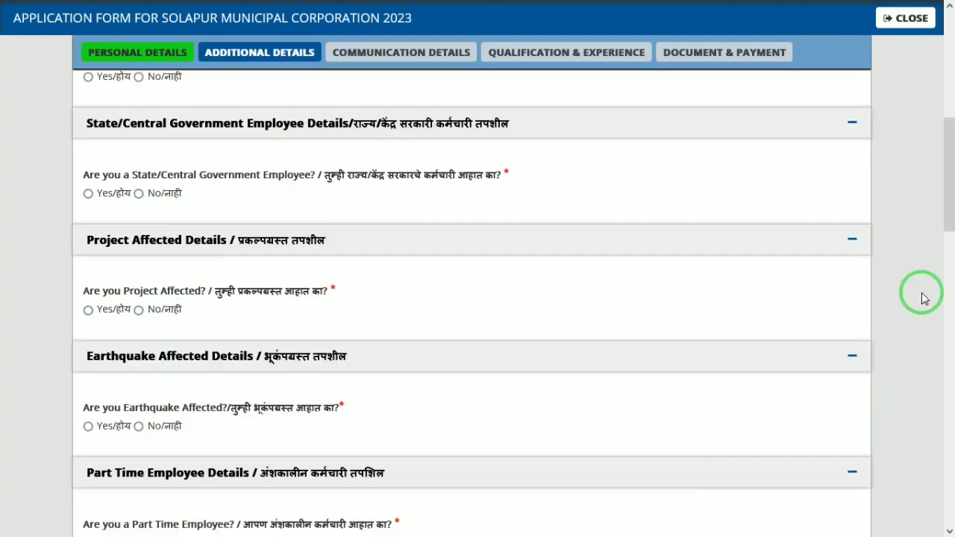
Answer No to the farmer-suicide family, State/Central Government employee and project affected questions.
{"action": "left_click_drag", "start_coordinate": [949, 175], "coordinate": [948, 144]}
{"action": "scroll", "coordinate": [952, 142], "scroll_direction": "down", "scroll_amount": 1}
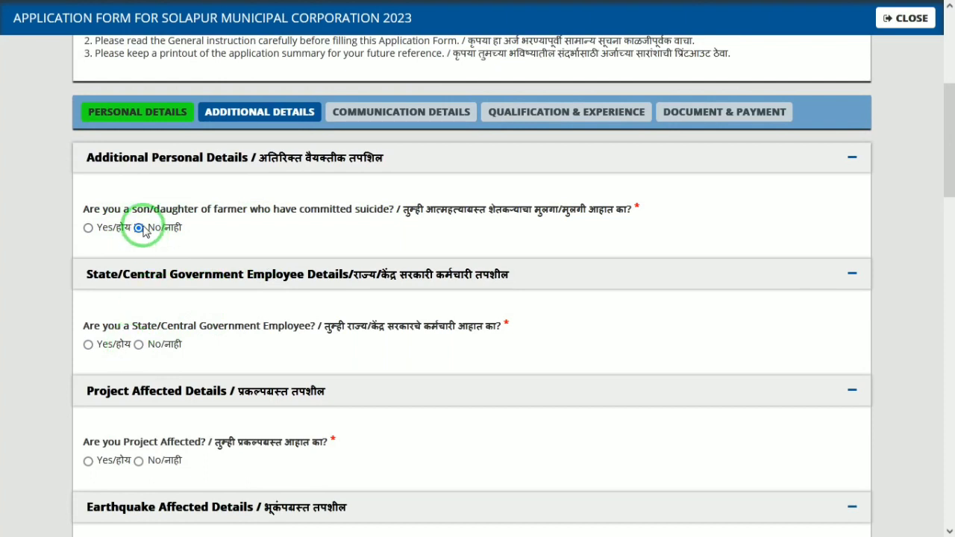
{"action": "left_click", "coordinate": [138, 345]}
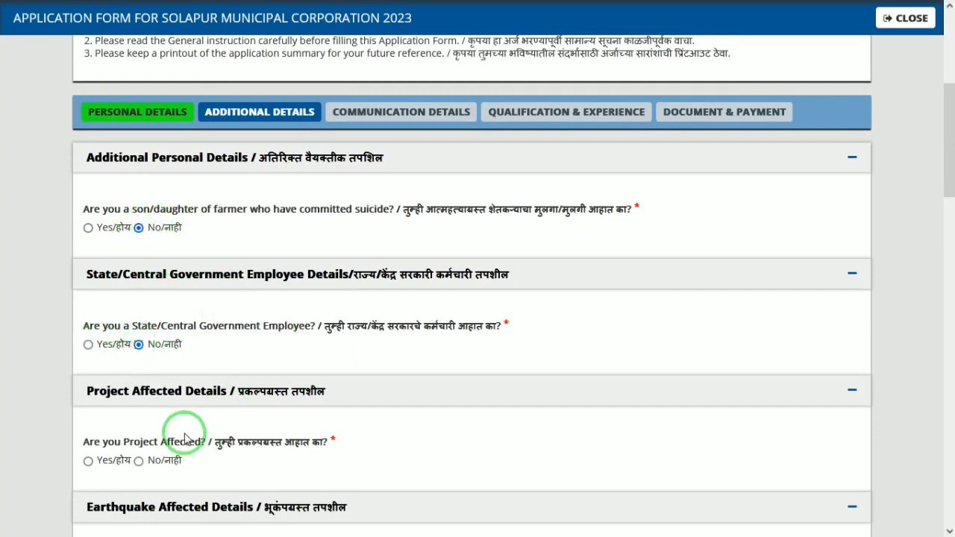
{"action": "left_click", "coordinate": [139, 462]}
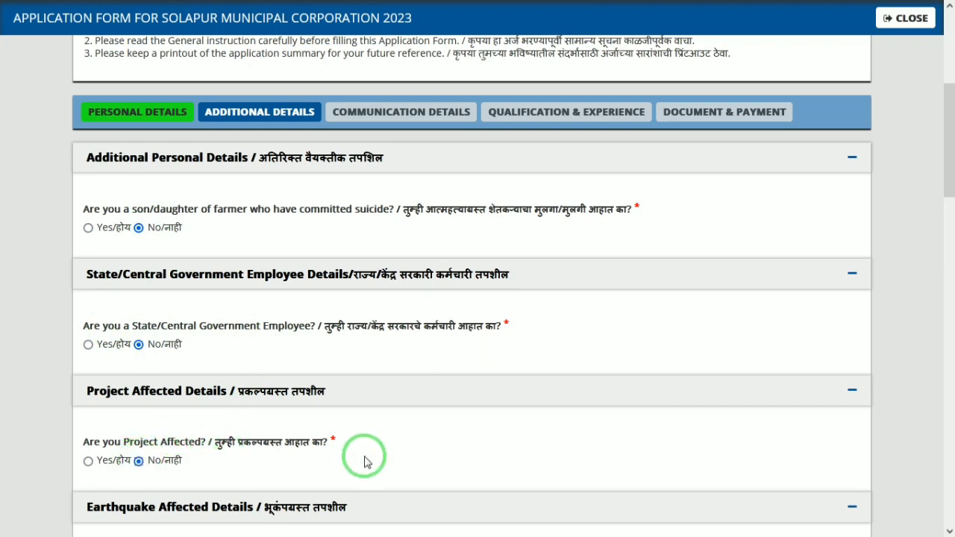
Answer No to the earthquake affected, part-time employee, ex-servicemen and ward of ex-servicemen questions.
{"action": "left_click_drag", "start_coordinate": [944, 142], "coordinate": [946, 207]}
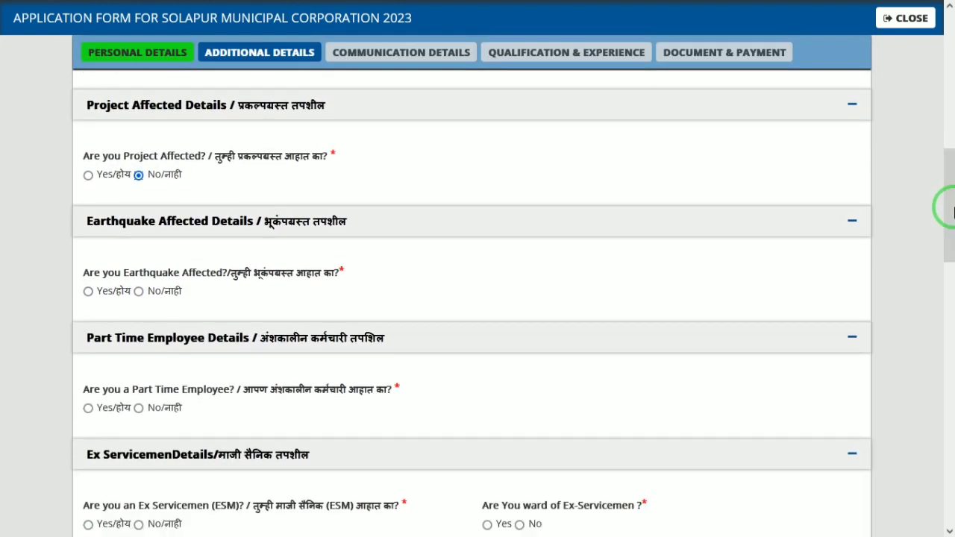
{"action": "left_click", "coordinate": [138, 293]}
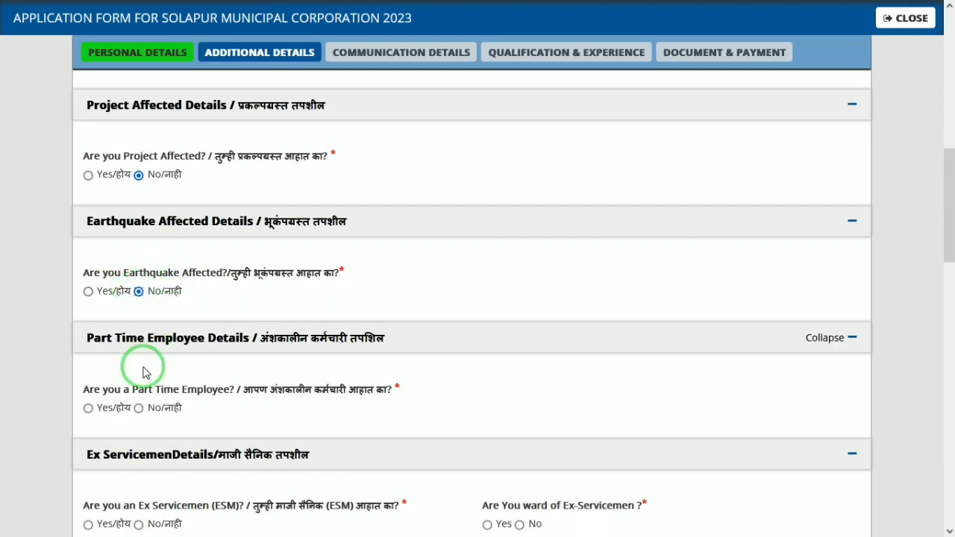
{"action": "left_click", "coordinate": [139, 410]}
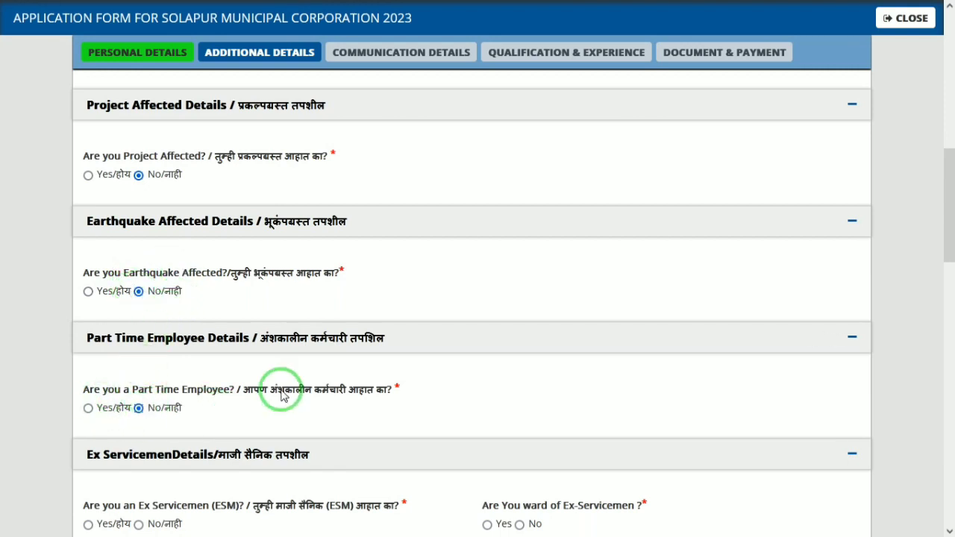
{"action": "left_click_drag", "start_coordinate": [946, 253], "coordinate": [945, 294]}
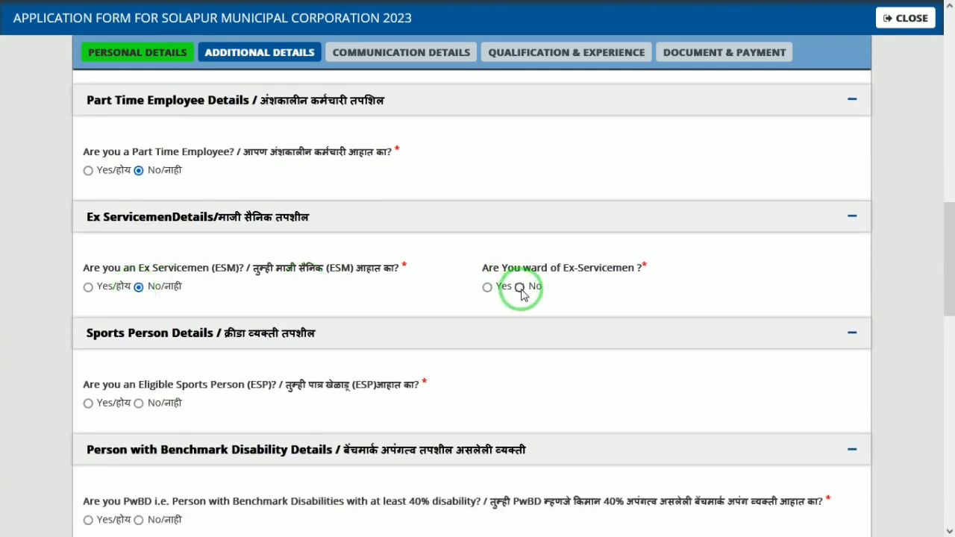
Answer No to the eligible sports person, benchmark disability, freedom fighter nomination and orphan questions.
{"action": "left_click_drag", "start_coordinate": [945, 255], "coordinate": [948, 277]}
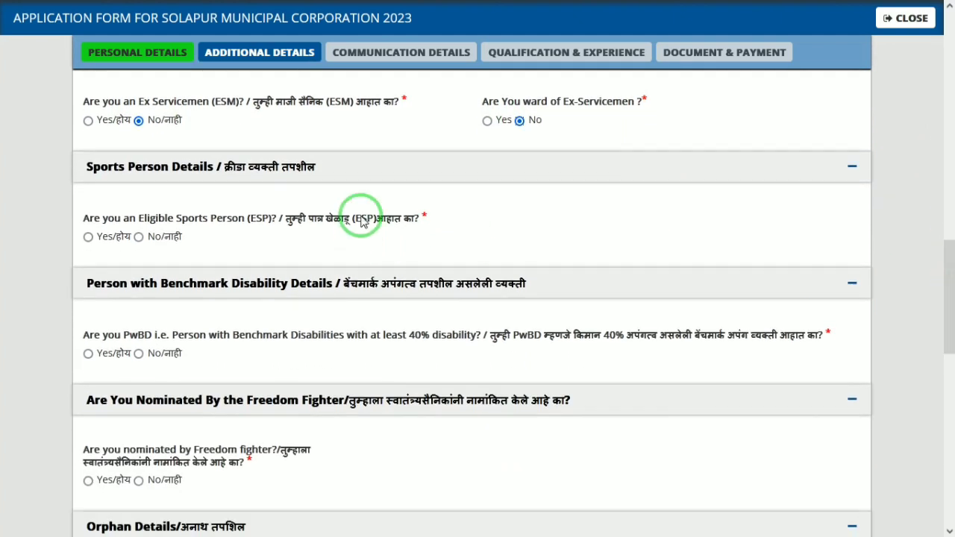
{"action": "left_click", "coordinate": [138, 238]}
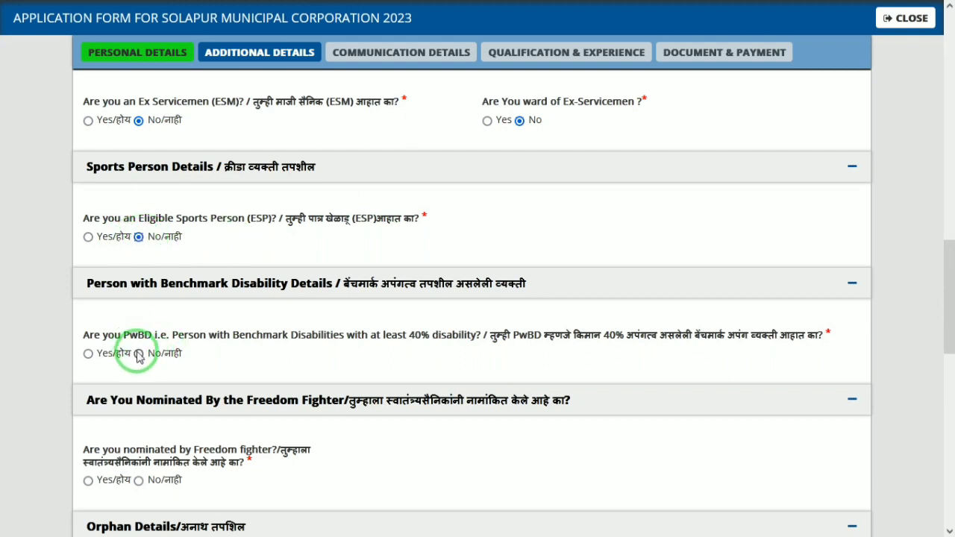
{"action": "left_click", "coordinate": [138, 353]}
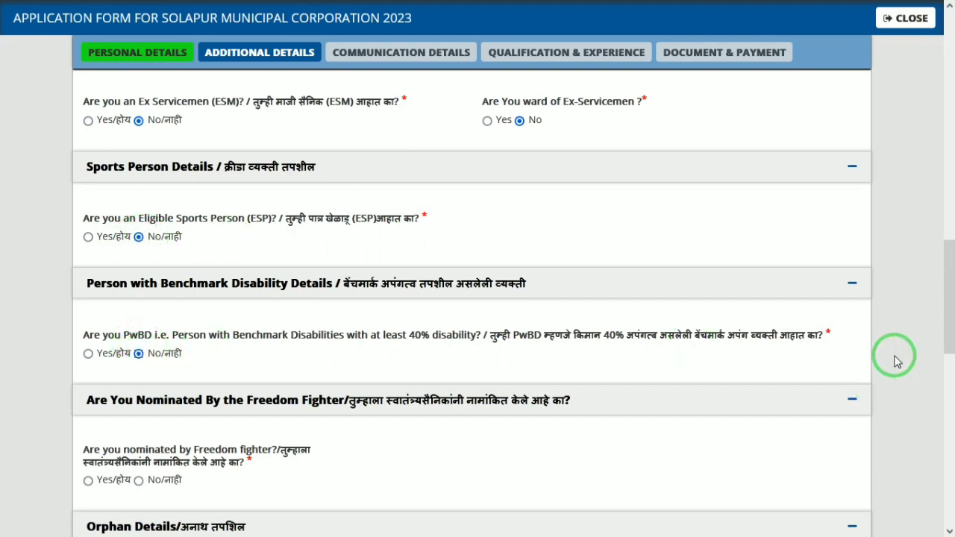
{"action": "left_click_drag", "start_coordinate": [945, 326], "coordinate": [945, 362]}
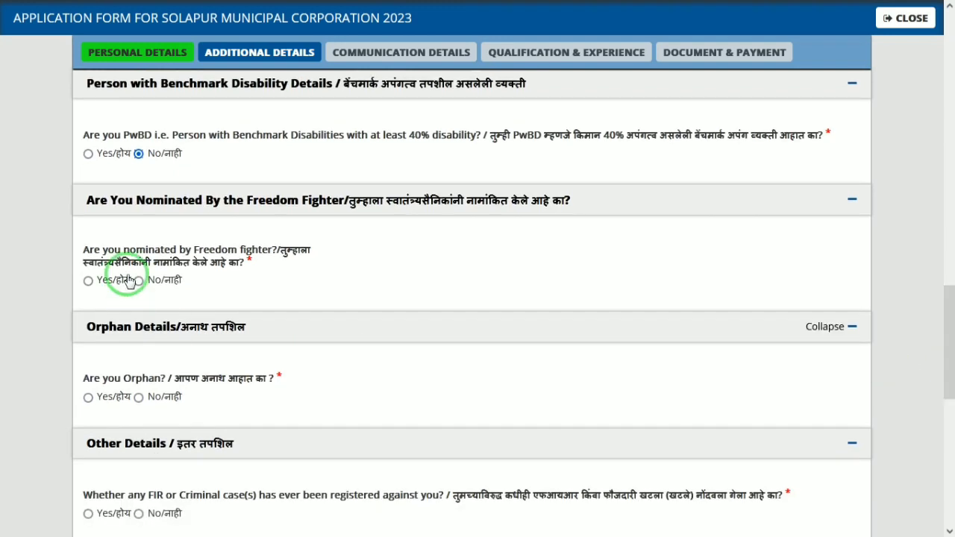
{"action": "left_click", "coordinate": [138, 284]}
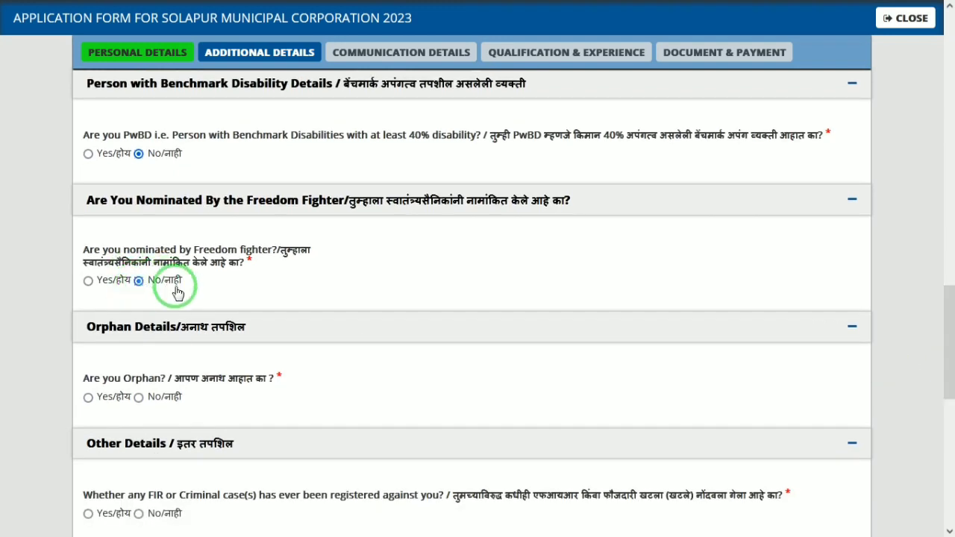
{"action": "left_click", "coordinate": [138, 397]}
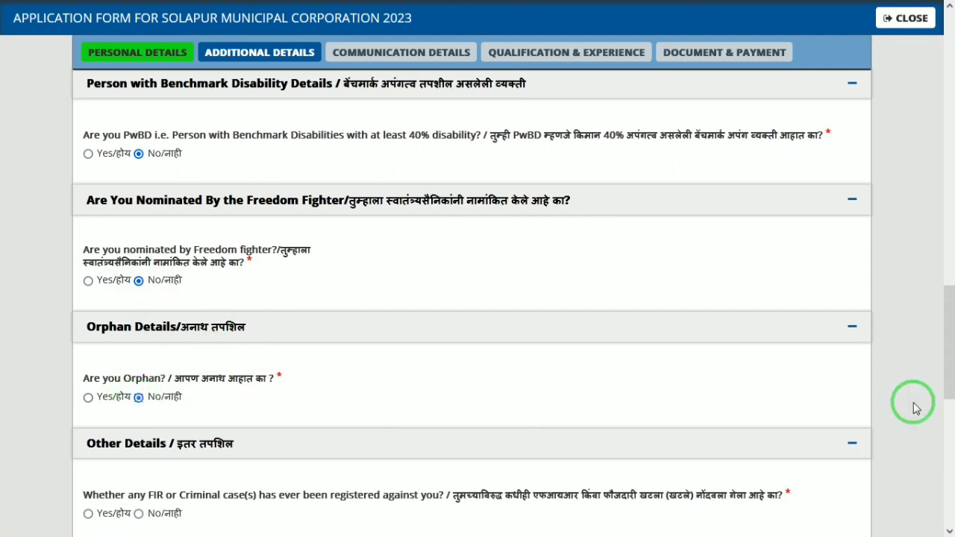
Answer No to the questions on FIR or criminal cases, arrest or detention, trial or conviction, and good-behaviour bonds.
{"action": "left_click_drag", "start_coordinate": [941, 332], "coordinate": [945, 384]}
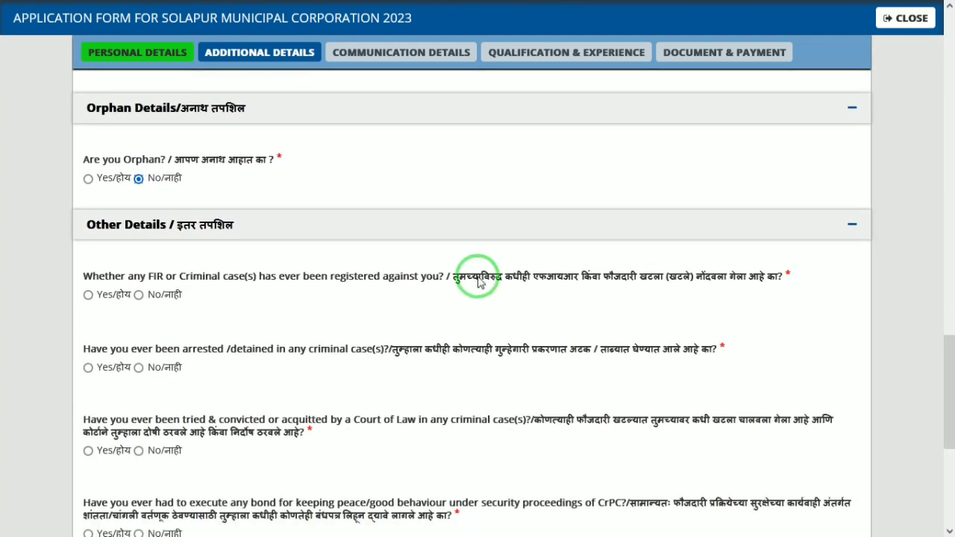
{"action": "left_click", "coordinate": [139, 297]}
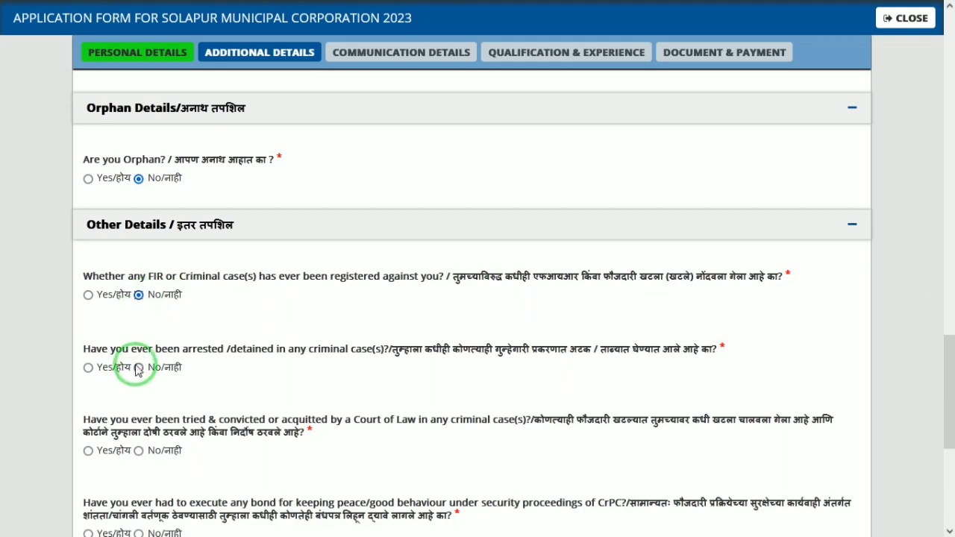
{"action": "left_click", "coordinate": [138, 368]}
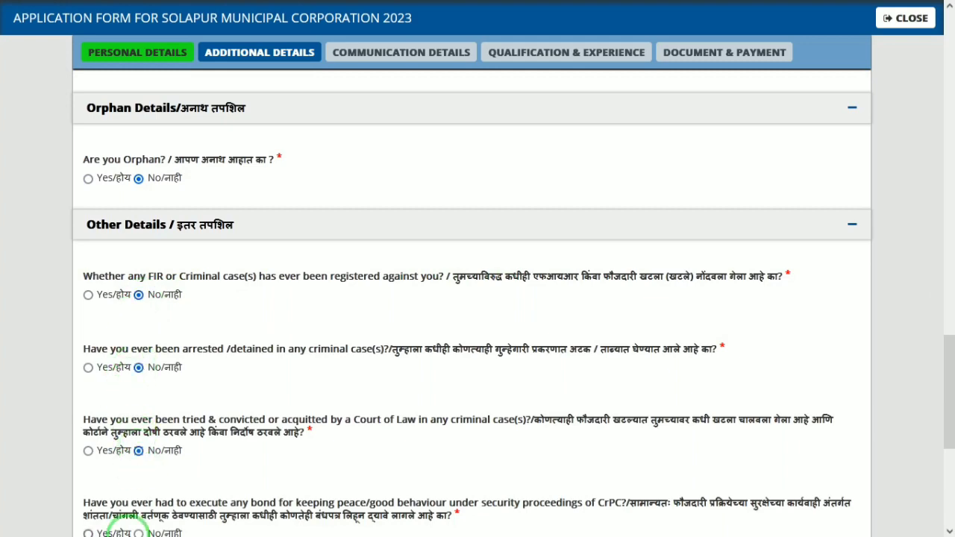
{"action": "left_click", "coordinate": [139, 533]}
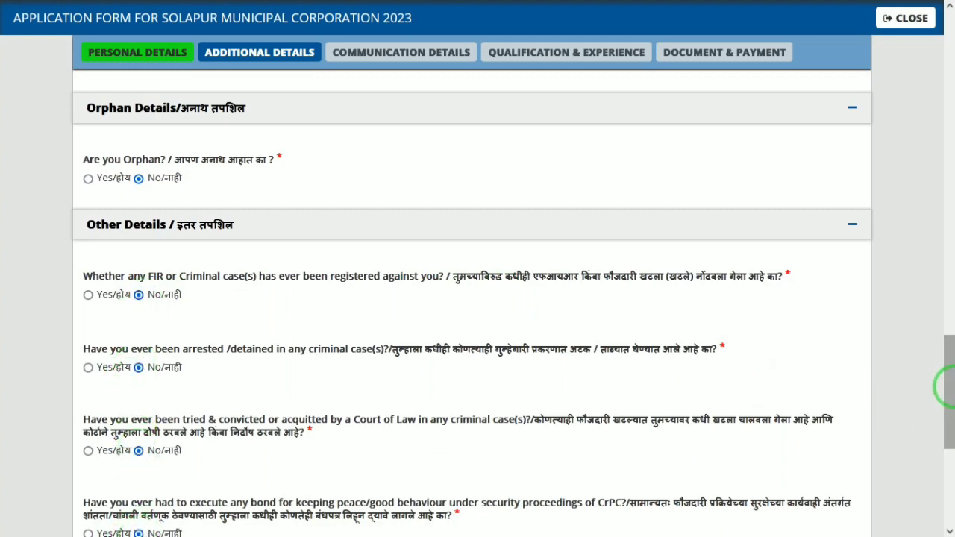
Answer No to the unfair means, criminal proceedings and pending enquiry questions, then save and continue to the communication details.
{"action": "left_click_drag", "start_coordinate": [945, 386], "coordinate": [945, 450]}
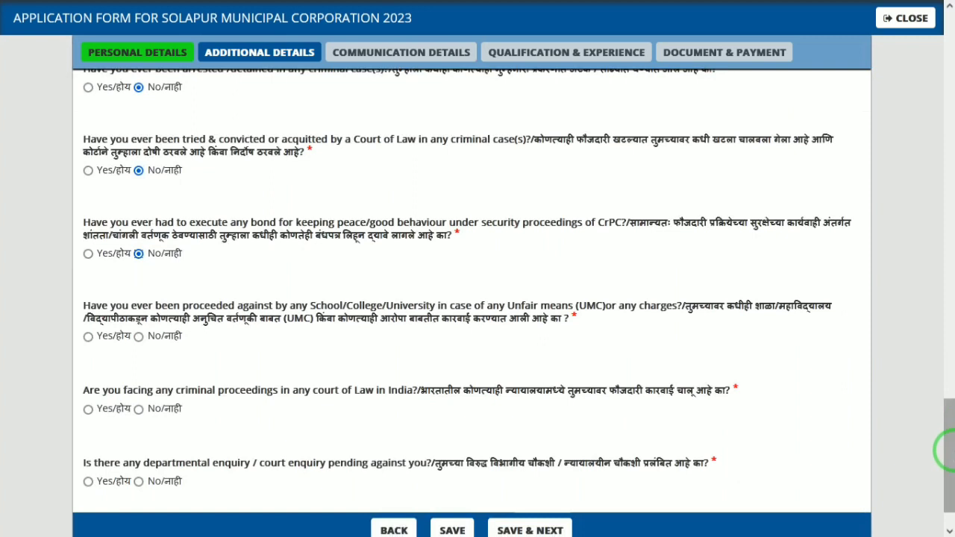
{"action": "left_click", "coordinate": [139, 340]}
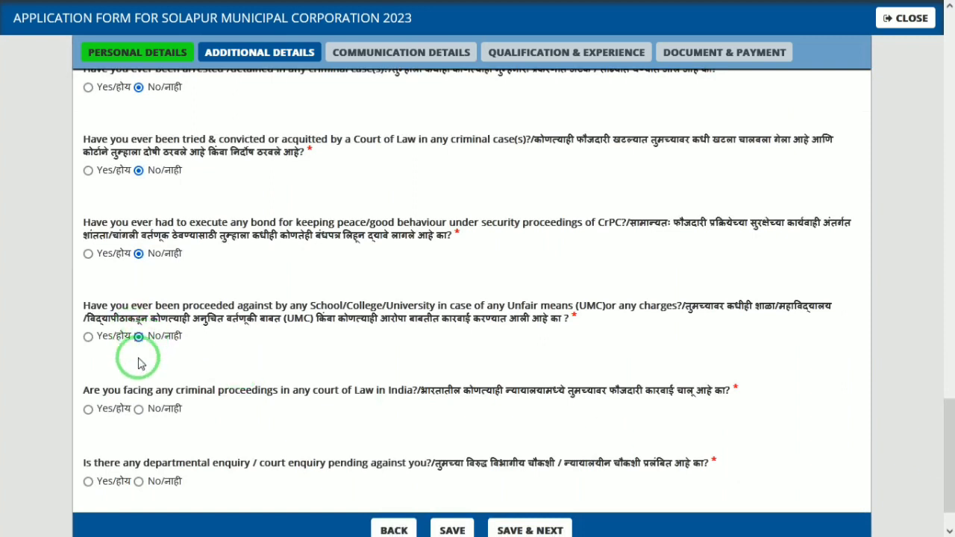
{"action": "left_click", "coordinate": [140, 410]}
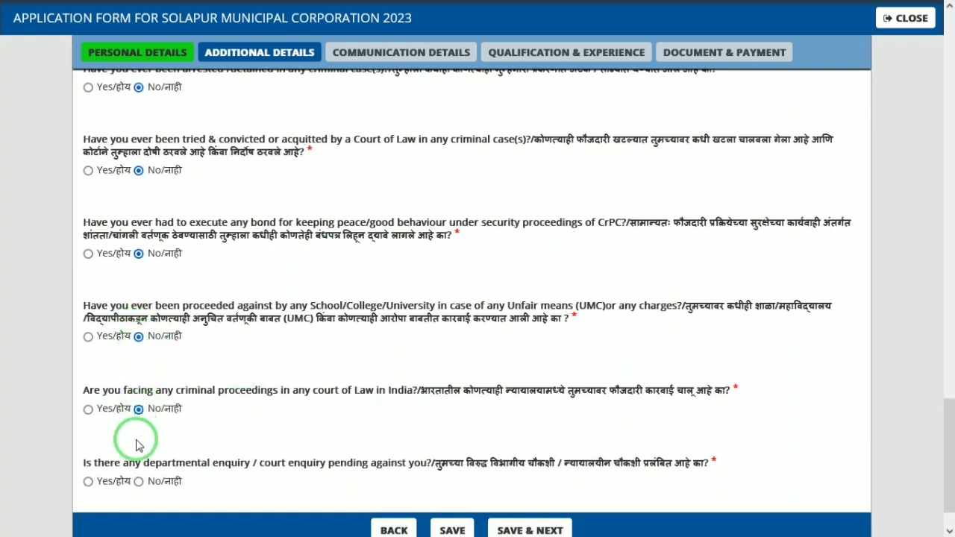
{"action": "left_click", "coordinate": [138, 482]}
{"action": "left_click", "coordinate": [538, 527]}
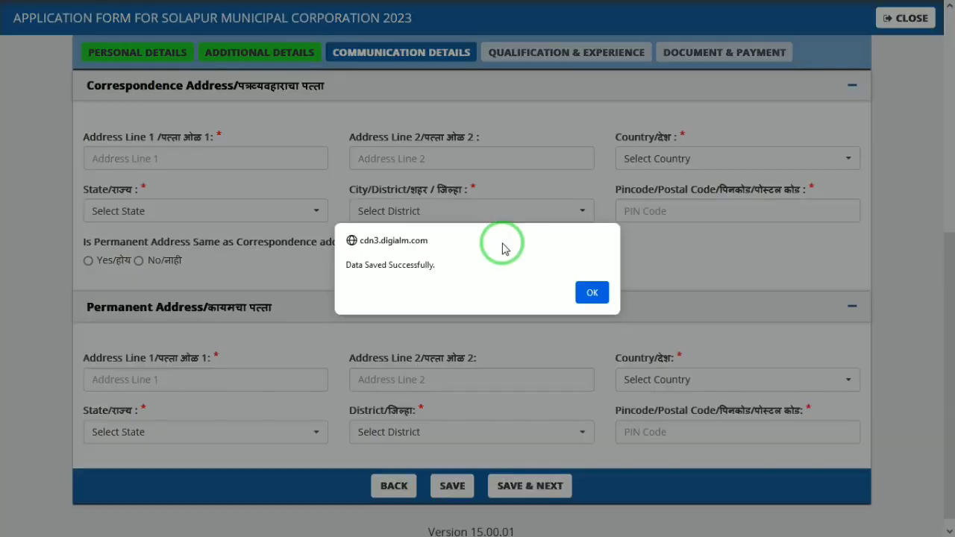
{"action": "left_click", "coordinate": [592, 293]}
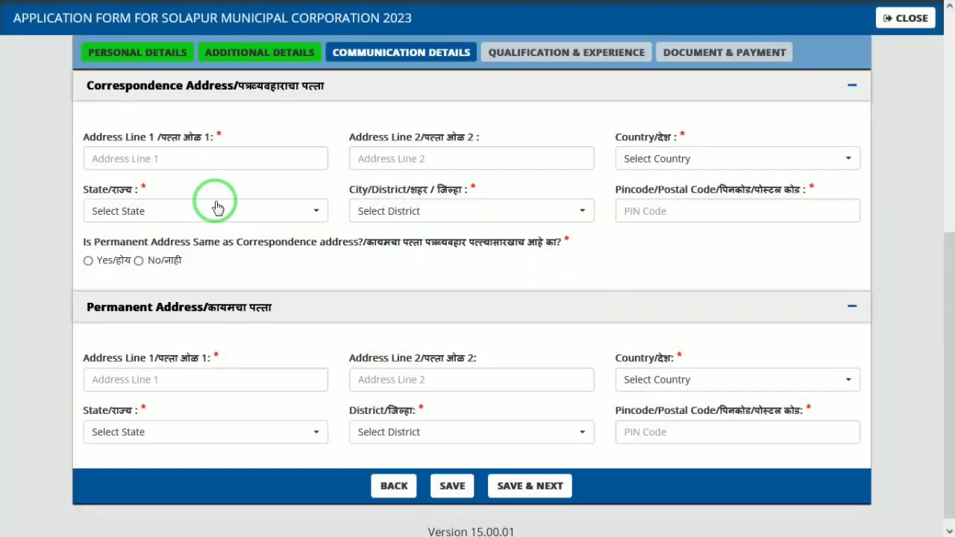
Fill in both address lines of the correspondence address.
{"action": "left_click", "coordinate": [176, 158]}
{"action": "type", "text": "HN 5 GALI 7"}
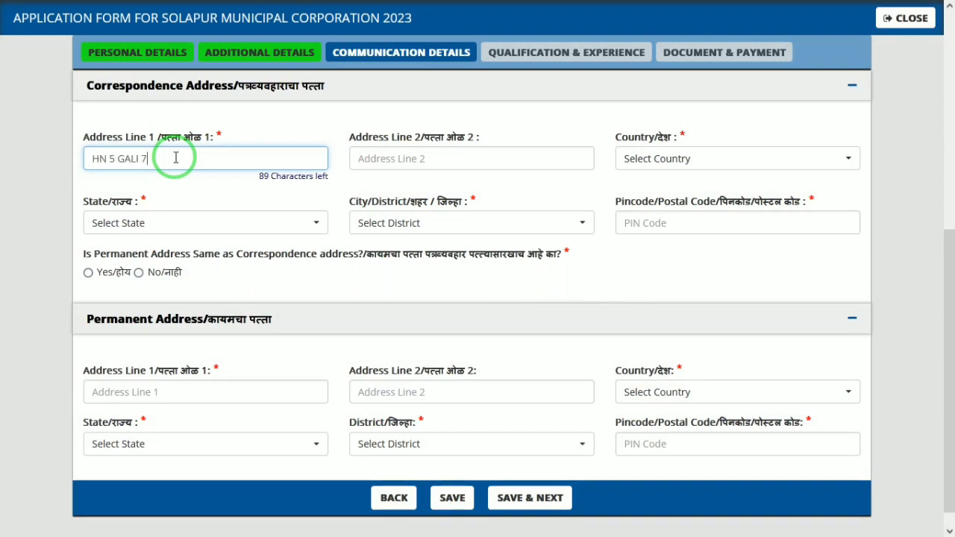
{"action": "key", "text": "Tab"}
{"action": "type", "text": "P"}
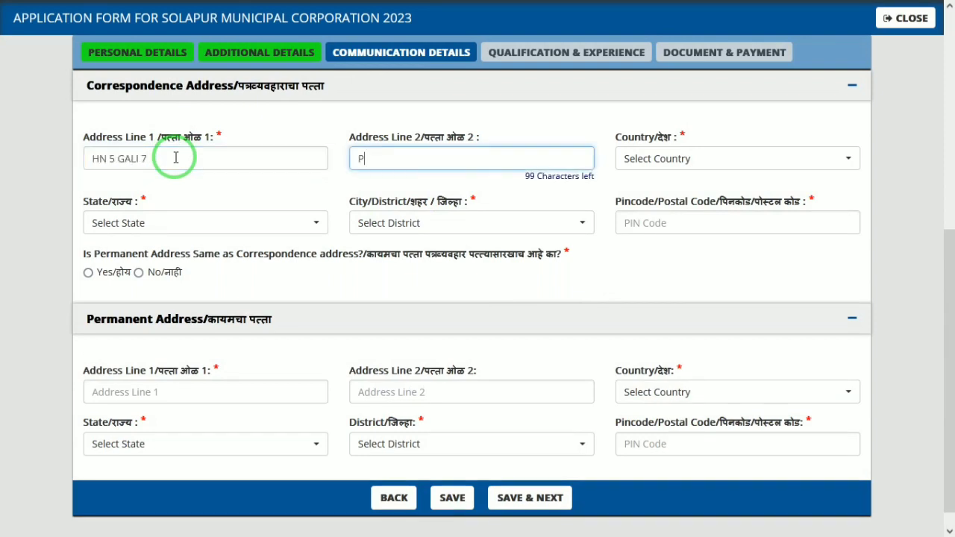
{"action": "key", "text": "Tab"}
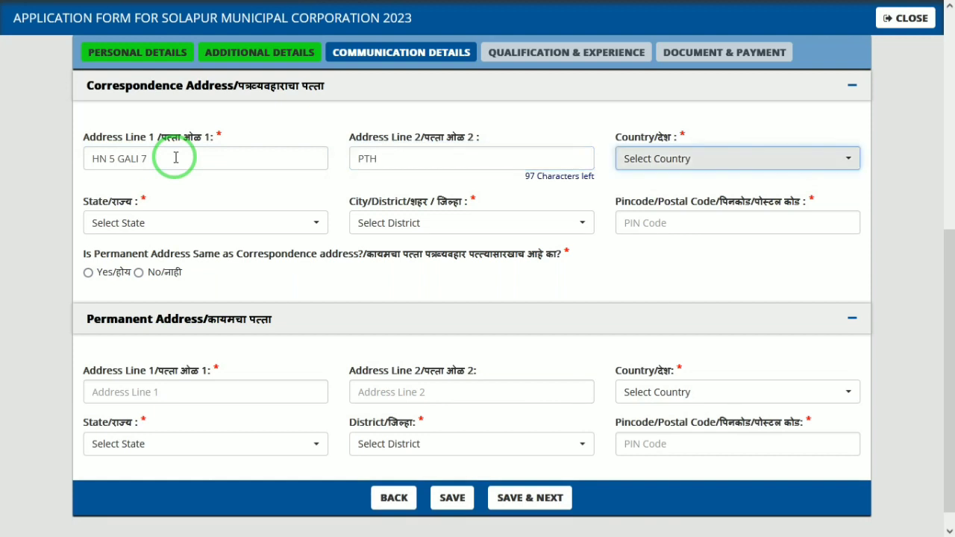
Set the correspondence address's country to India, state to Maharashtra and district to Beed, and enter its postal code.
{"action": "left_click", "coordinate": [698, 162]}
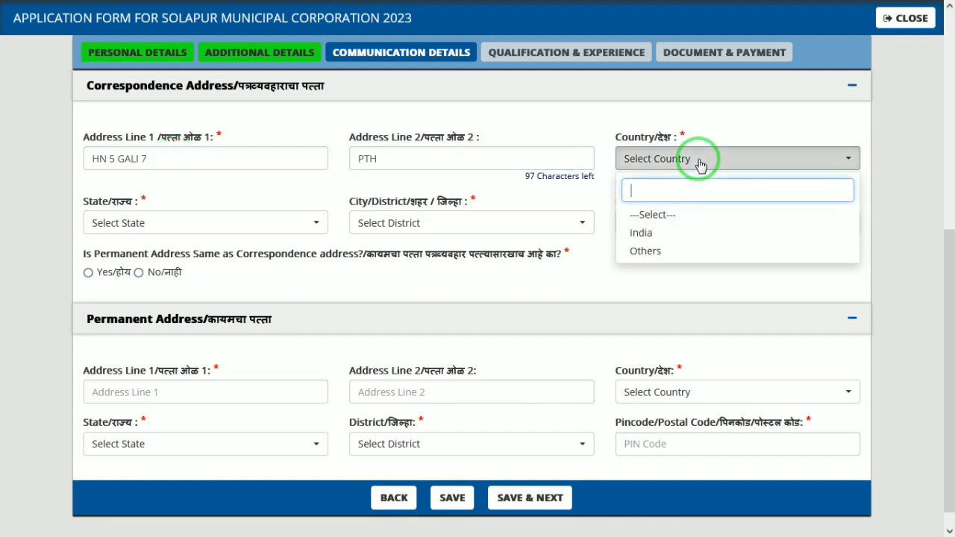
{"action": "left_click", "coordinate": [191, 220]}
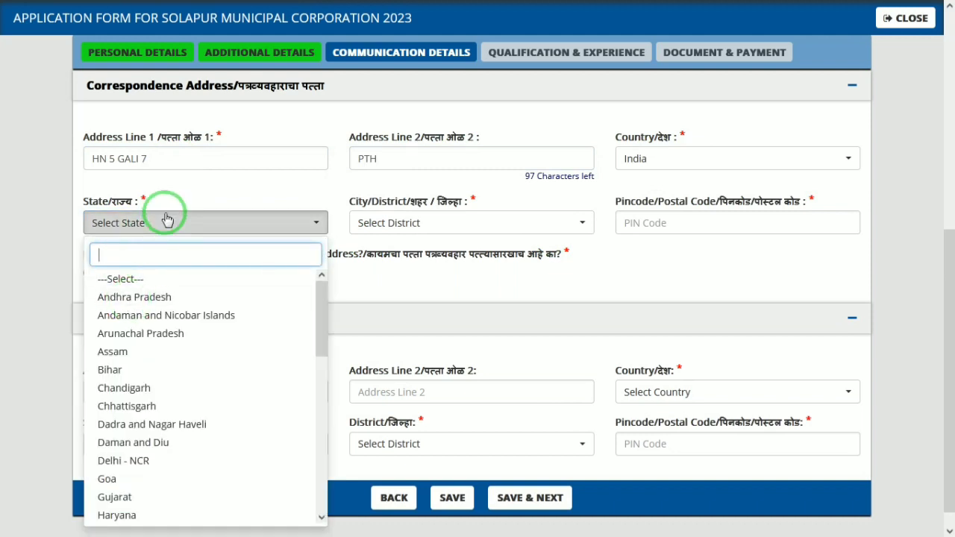
{"action": "type", "text": "MAHA"}
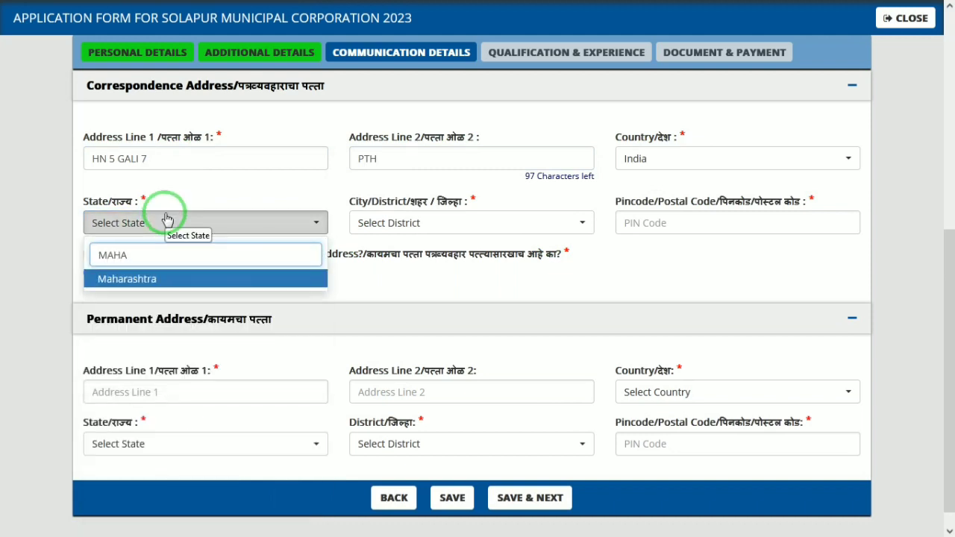
{"action": "left_click", "coordinate": [435, 227]}
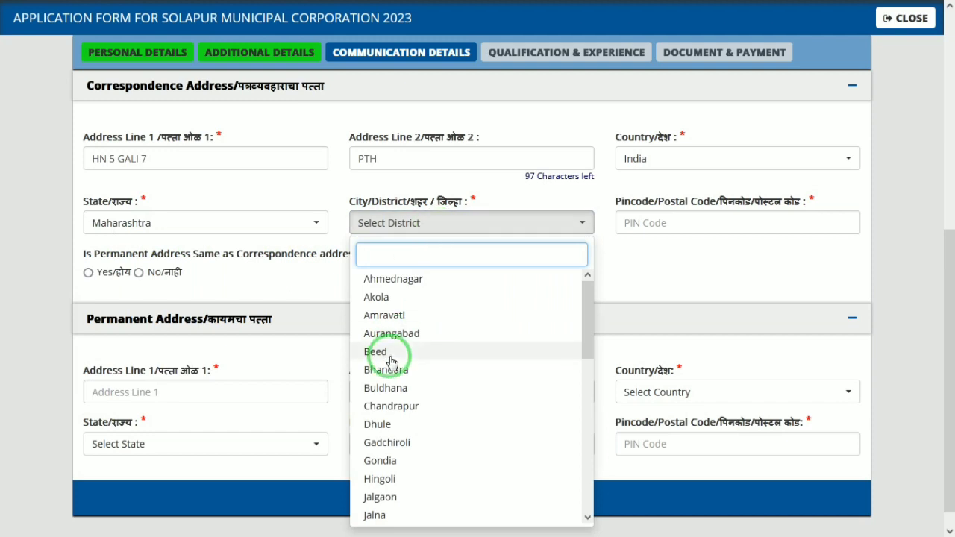
{"action": "left_click", "coordinate": [375, 352]}
{"action": "left_click", "coordinate": [682, 223]}
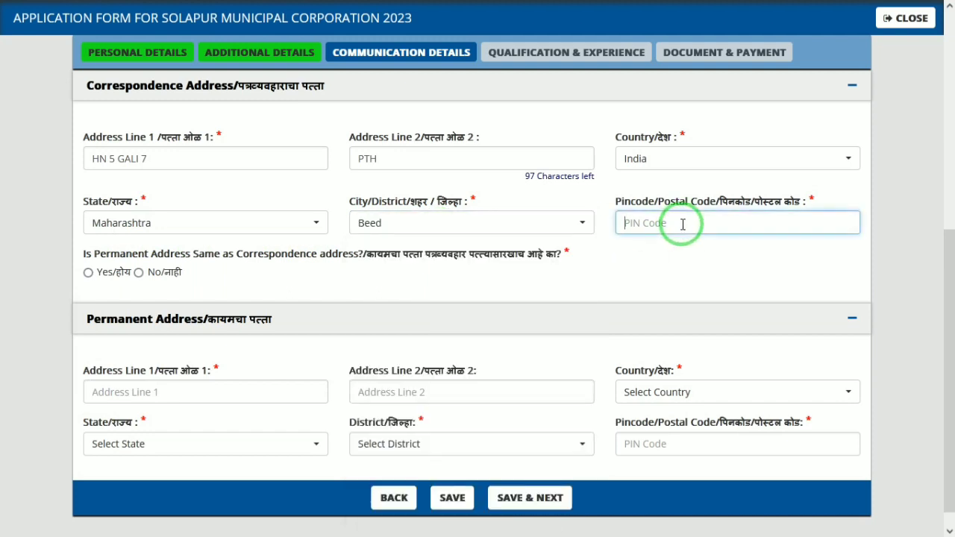
{"action": "type", "text": "455845"}
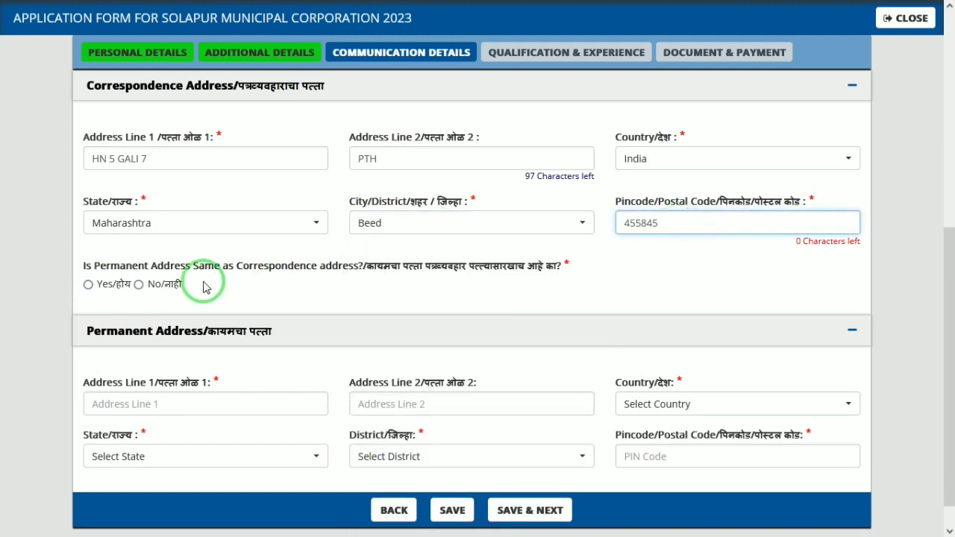
Mark the permanent address as the same as the correspondence address, then save and continue to the qualification details.
{"action": "left_click", "coordinate": [90, 288]}
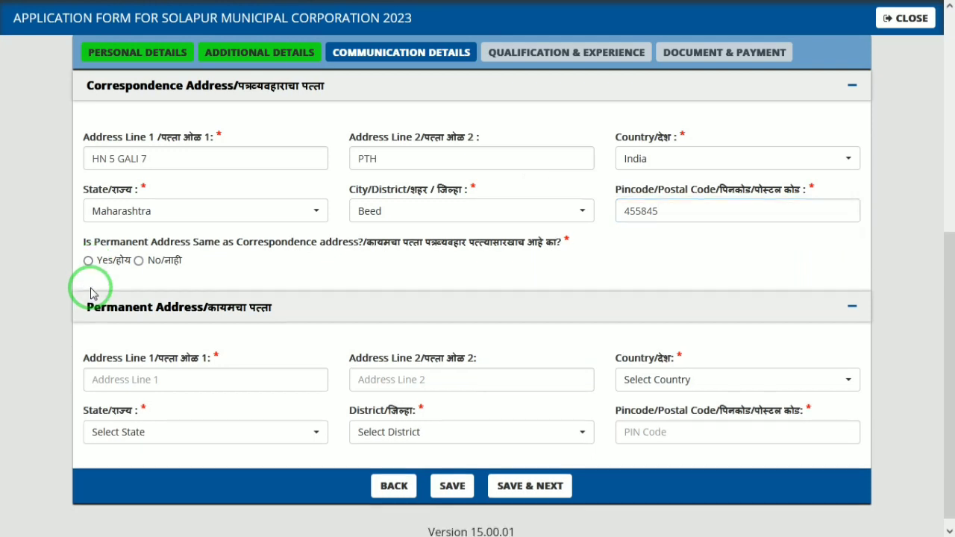
{"action": "left_click", "coordinate": [89, 266]}
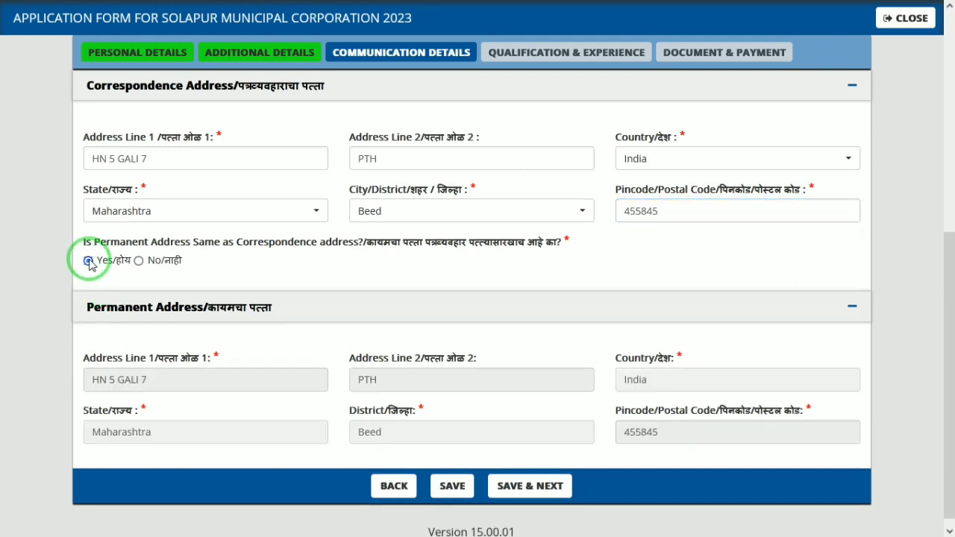
{"action": "left_click", "coordinate": [327, 266]}
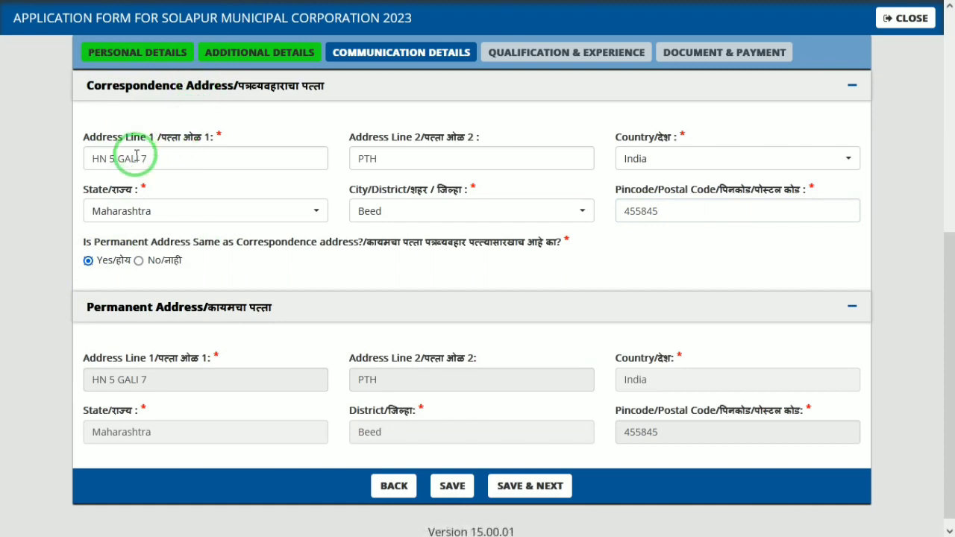
{"action": "left_click", "coordinate": [512, 485]}
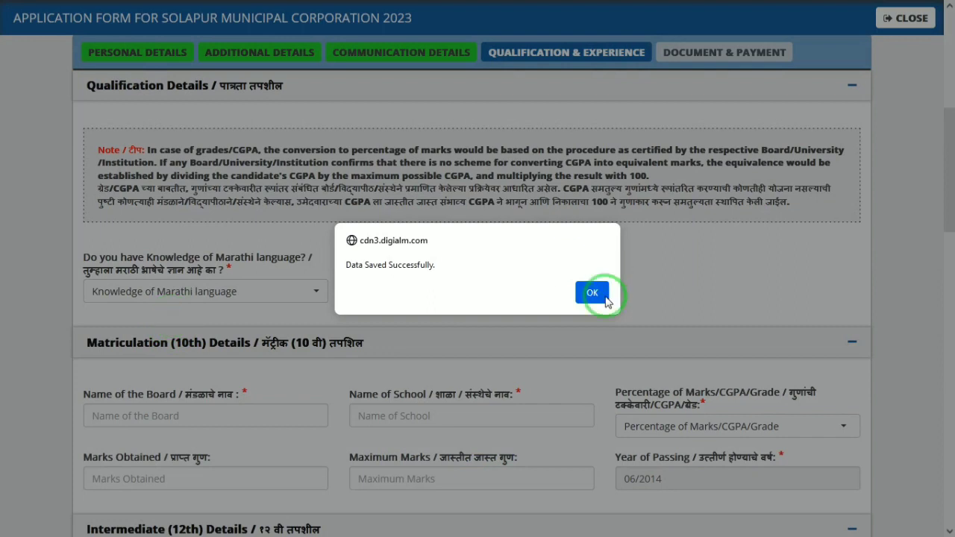
{"action": "left_click", "coordinate": [605, 298]}
Answer Yes to knowledge of Marathi, and enter UP as the board and JANTA as the school for Matriculation (10th).
{"action": "left_click", "coordinate": [250, 294]}
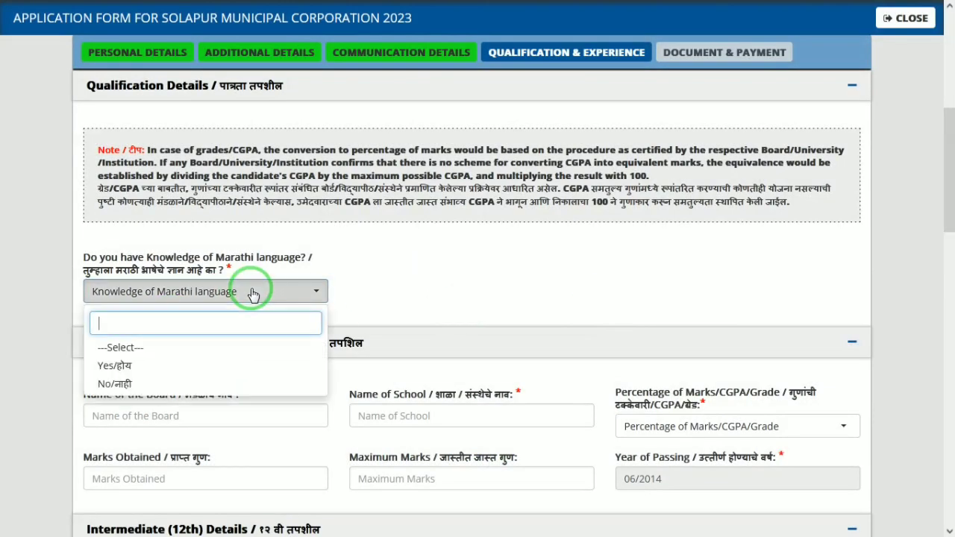
{"action": "left_click", "coordinate": [145, 365]}
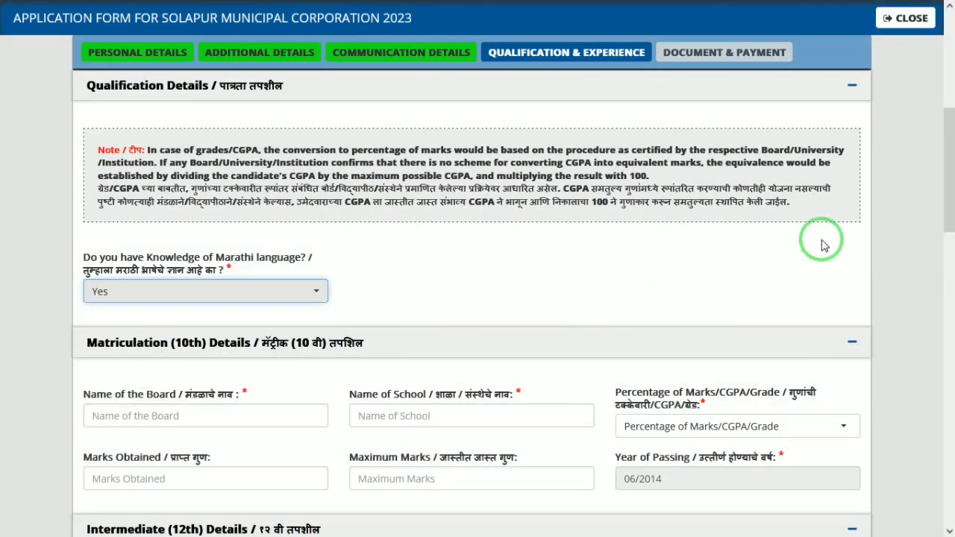
{"action": "left_click_drag", "start_coordinate": [948, 168], "coordinate": [949, 206]}
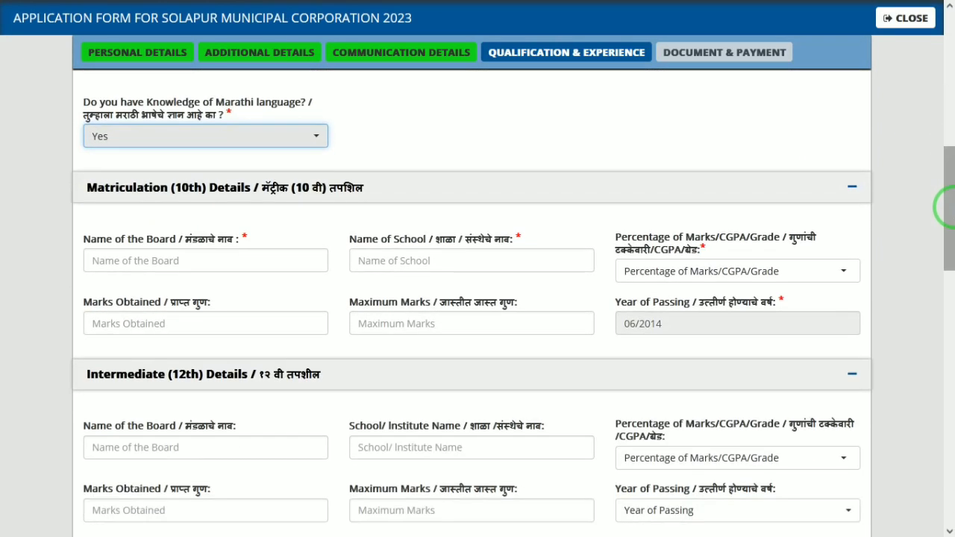
{"action": "left_click", "coordinate": [267, 267]}
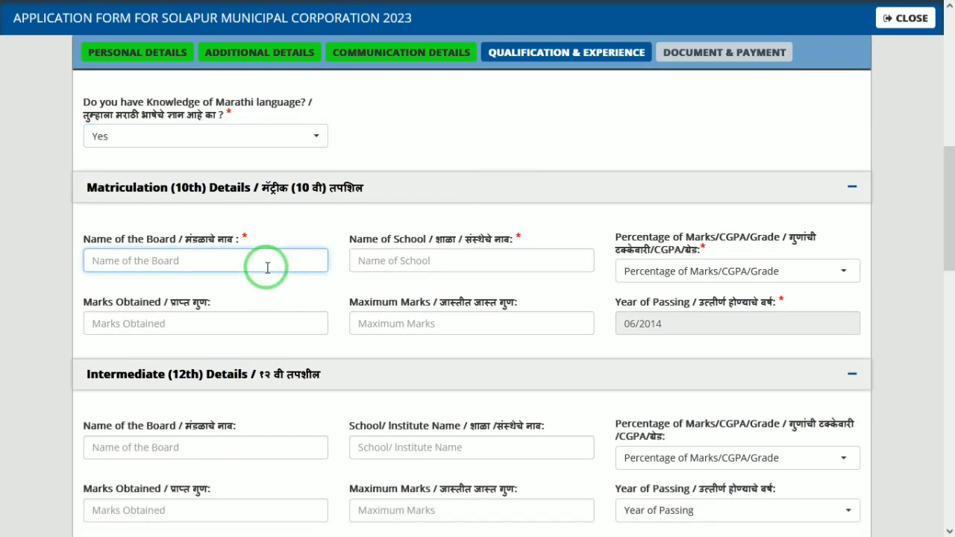
{"action": "type", "text": "UP"}
{"action": "key", "text": "Tab"}
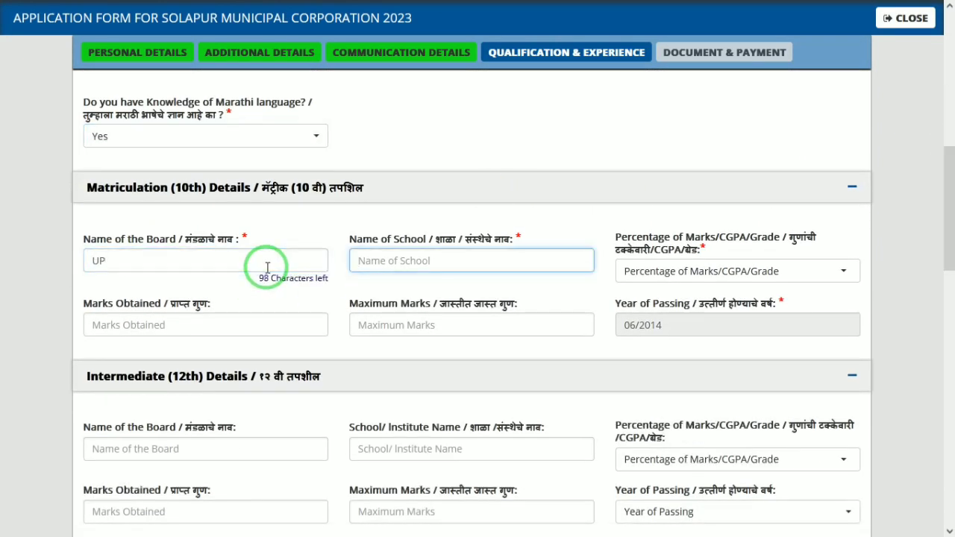
{"action": "type", "text": "JANTA"}
{"action": "key", "text": "Tab"}
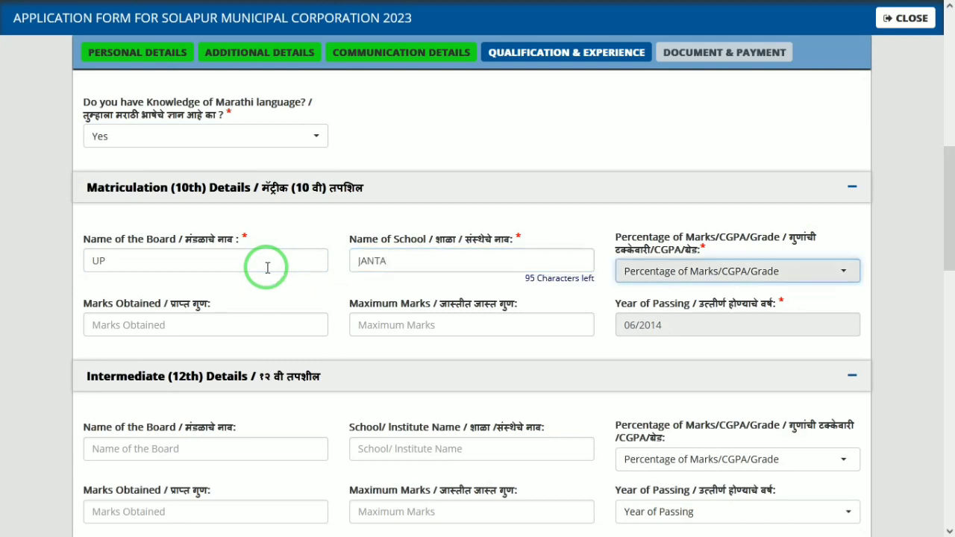
Set the 10th result type to Percentage, with 555 marks obtained out of a maximum of 600.
{"action": "left_click", "coordinate": [668, 270]}
{"action": "left_click", "coordinate": [659, 345]}
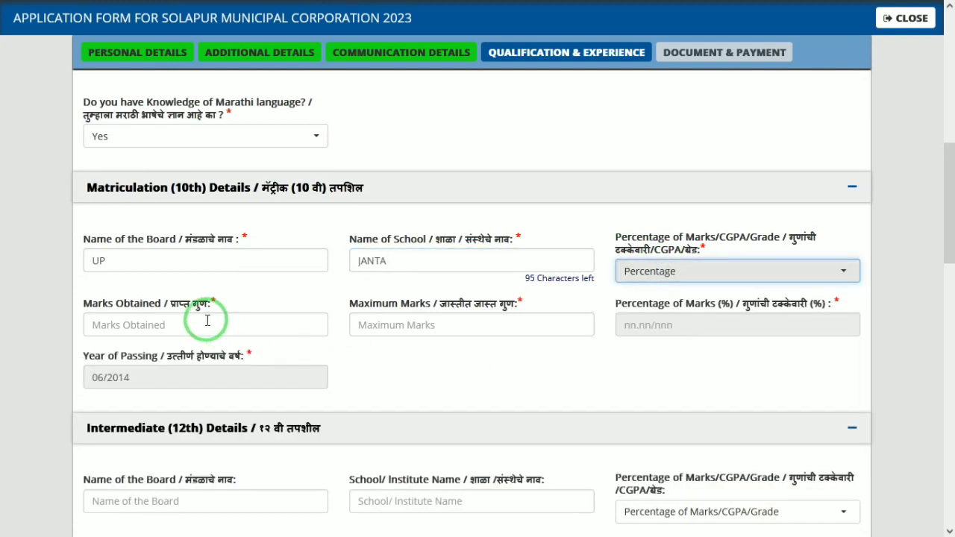
{"action": "left_click", "coordinate": [174, 327]}
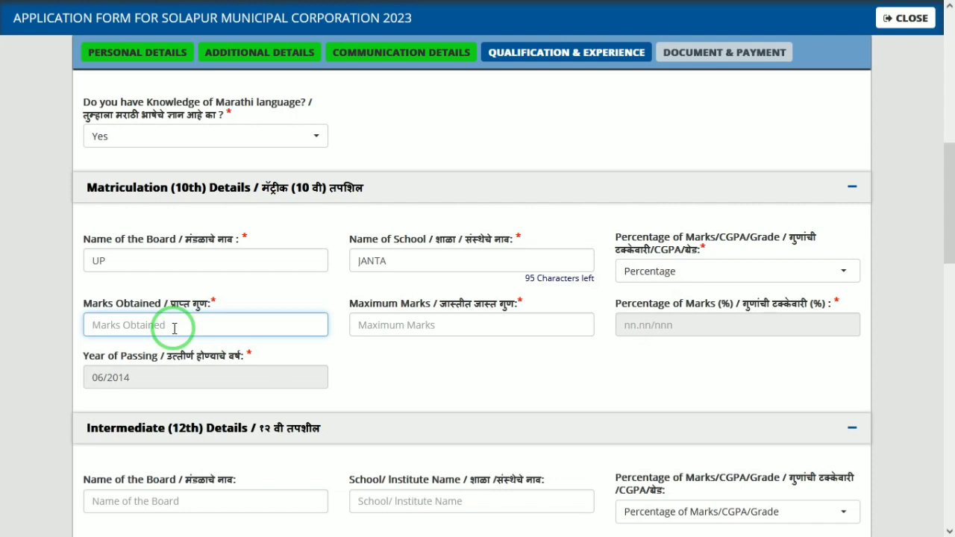
{"action": "type", "text": "555"}
{"action": "key", "text": "Tab"}
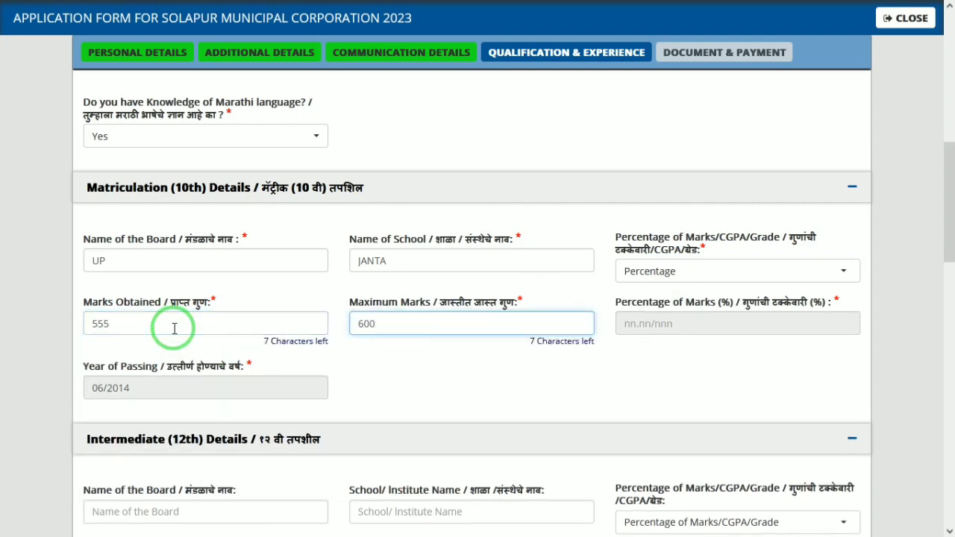
{"action": "key", "text": "Tab"}
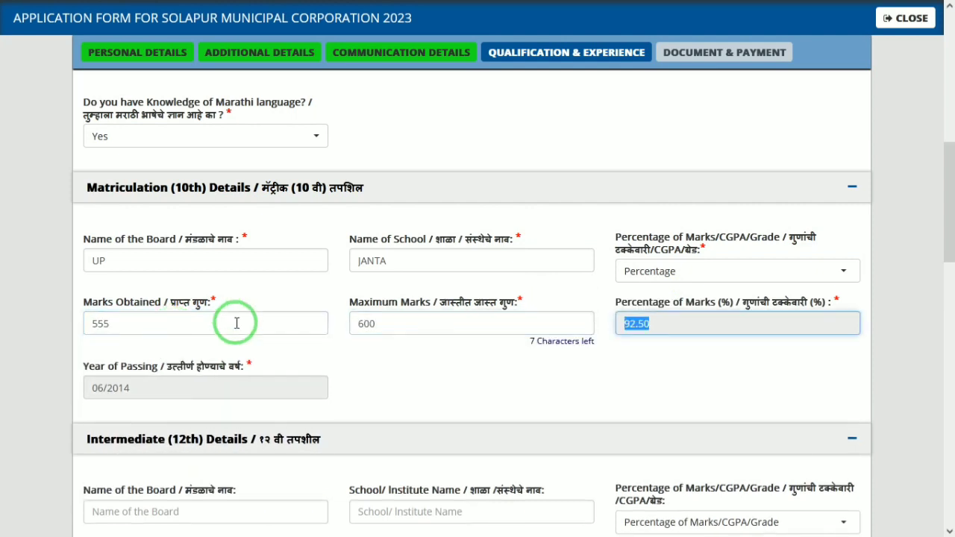
Enter UP BOARD as the board and JANTA as the school in the Intermediate (12th) details.
{"action": "left_click_drag", "start_coordinate": [946, 213], "coordinate": [942, 301]}
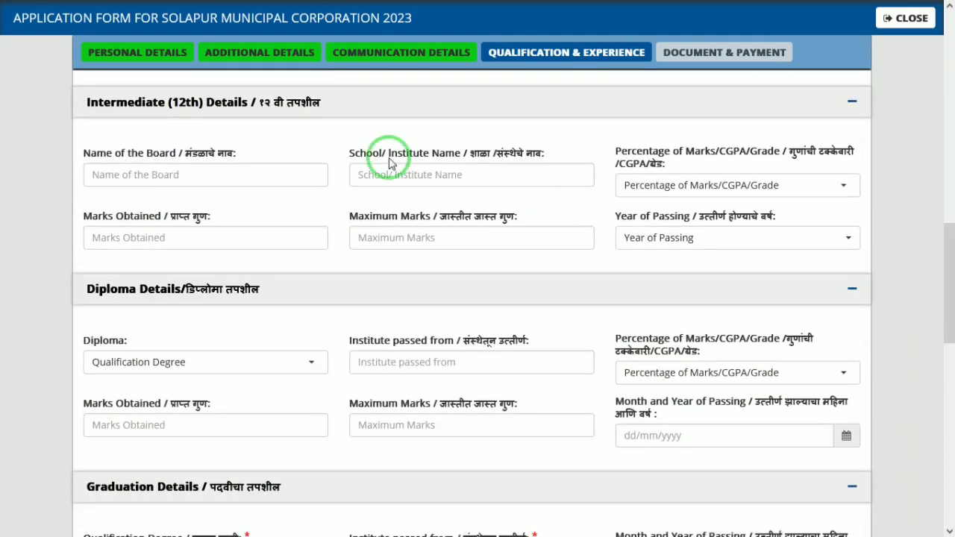
{"action": "left_click", "coordinate": [274, 175]}
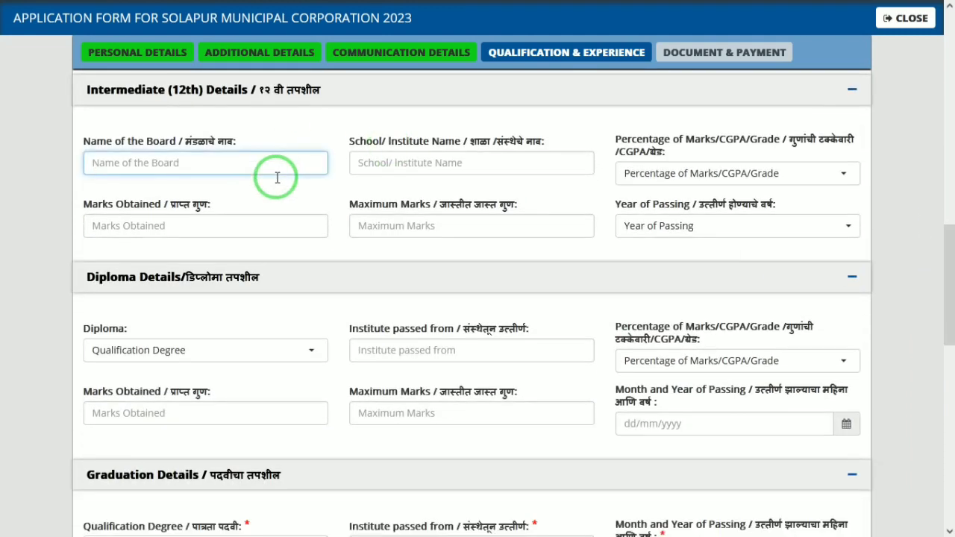
{"action": "type", "text": "UP BOAR"}
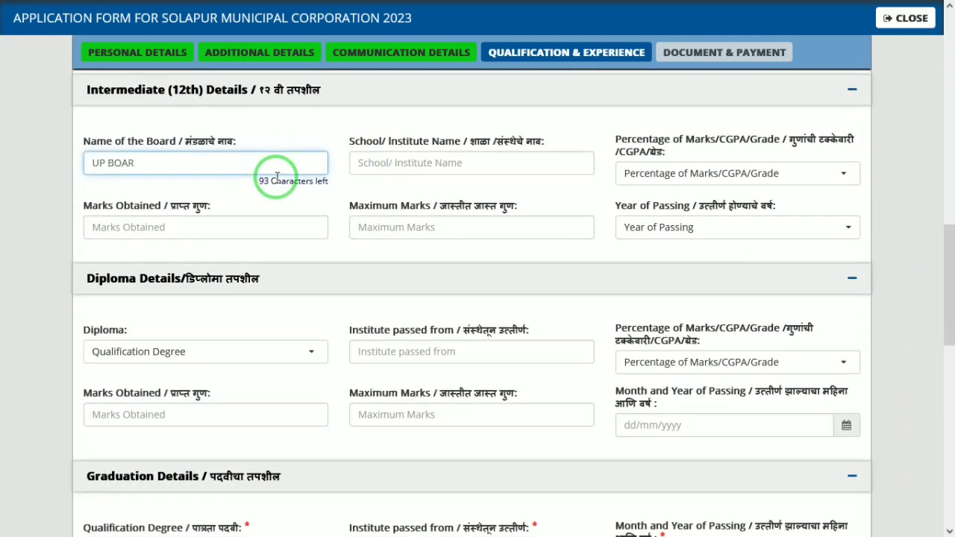
{"action": "type", "text": "D"}
{"action": "key", "text": "Tab"}
{"action": "type", "text": "JAN"}
{"action": "key", "text": "Tab"}
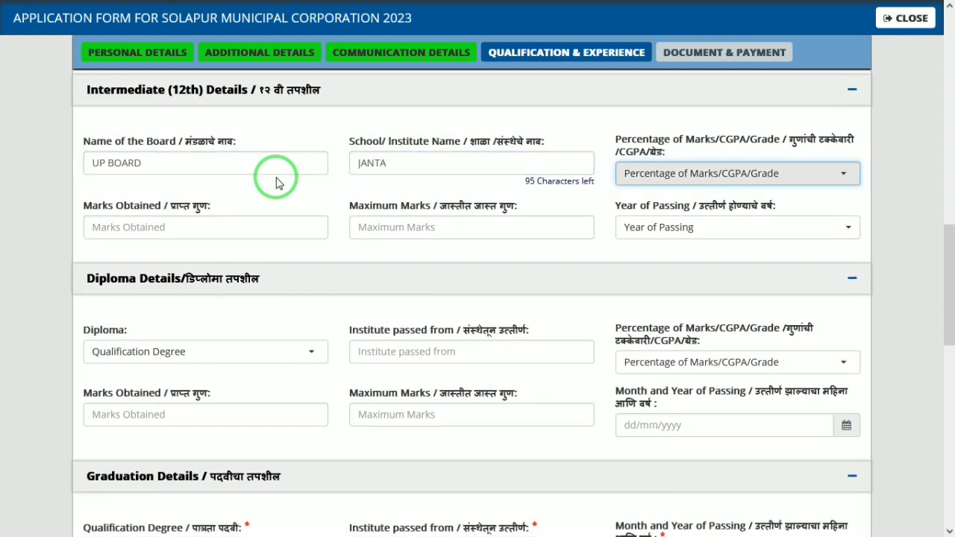
Set the 12th result type to Percentage, with 555 marks obtained out of 700 and 2016 as the year of passing.
{"action": "key", "text": "Down"}
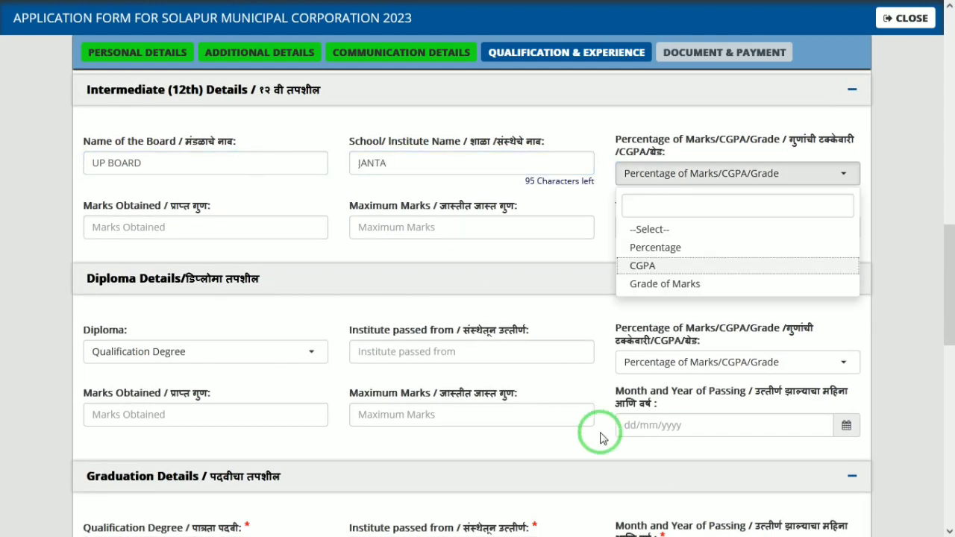
{"action": "left_click", "coordinate": [710, 247]}
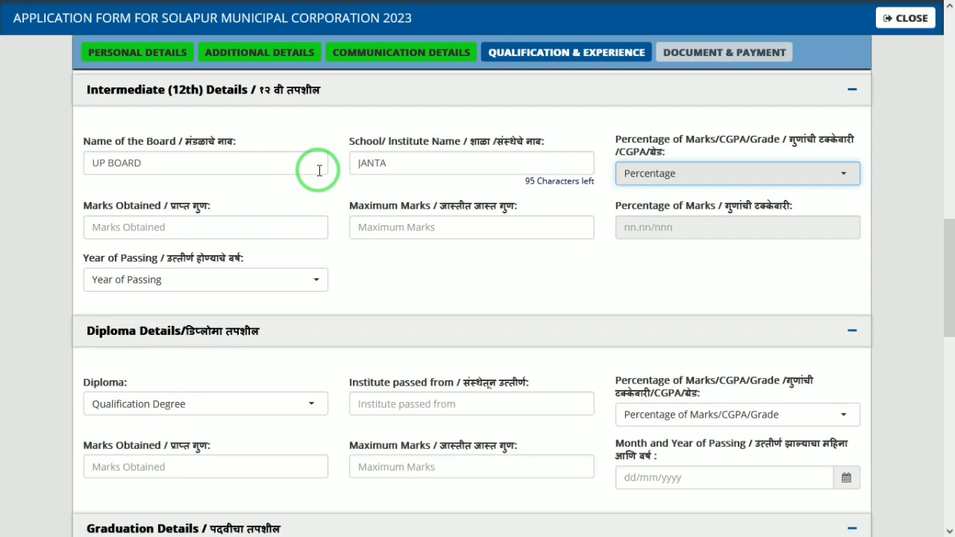
{"action": "left_click", "coordinate": [288, 221]}
{"action": "type", "text": "555"}
{"action": "key", "text": "Tab"}
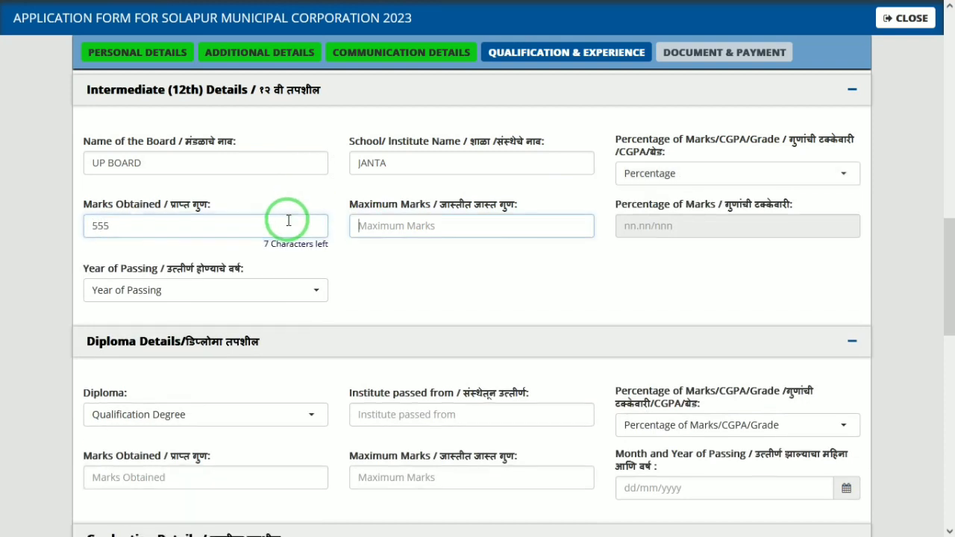
{"action": "type", "text": "700"}
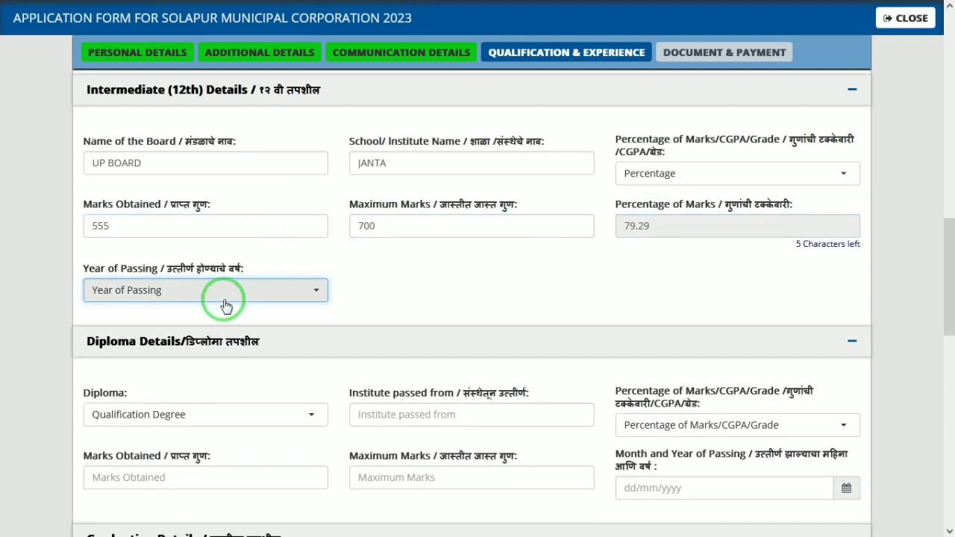
{"action": "left_click", "coordinate": [222, 295]}
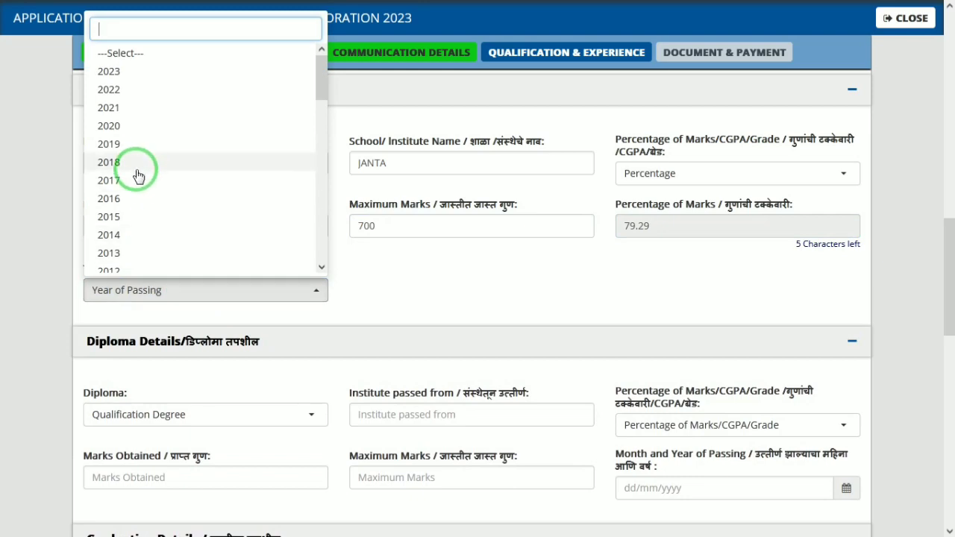
{"action": "left_click", "coordinate": [134, 200]}
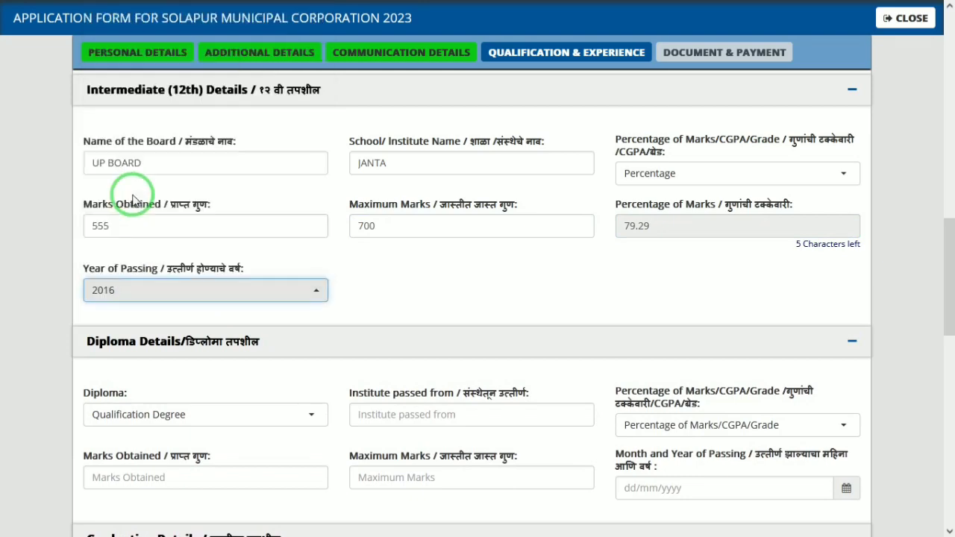
Choose Diploma in Electrical as the diploma and enter OASIA as the institute passed from.
{"action": "left_click_drag", "start_coordinate": [949, 248], "coordinate": [947, 314]}
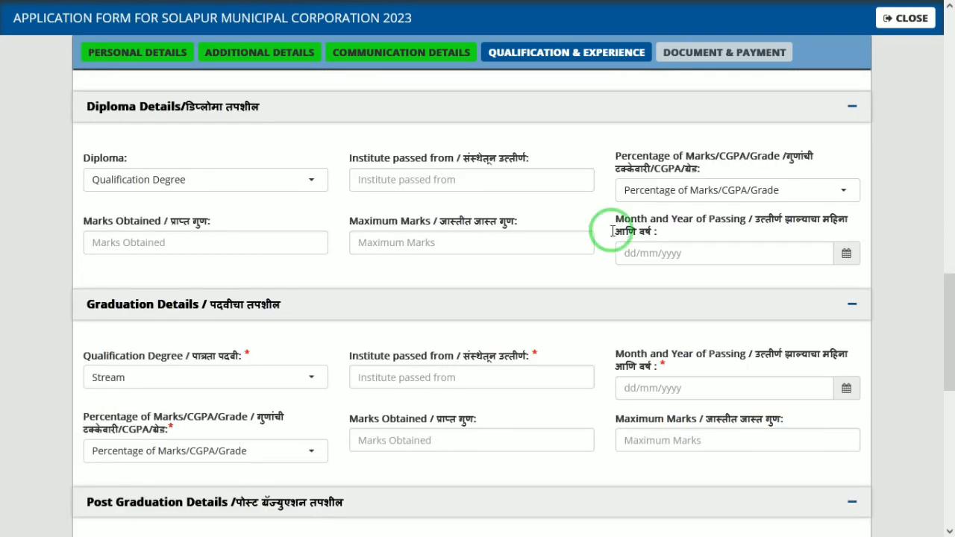
{"action": "left_click", "coordinate": [207, 183]}
{"action": "left_click", "coordinate": [134, 252]}
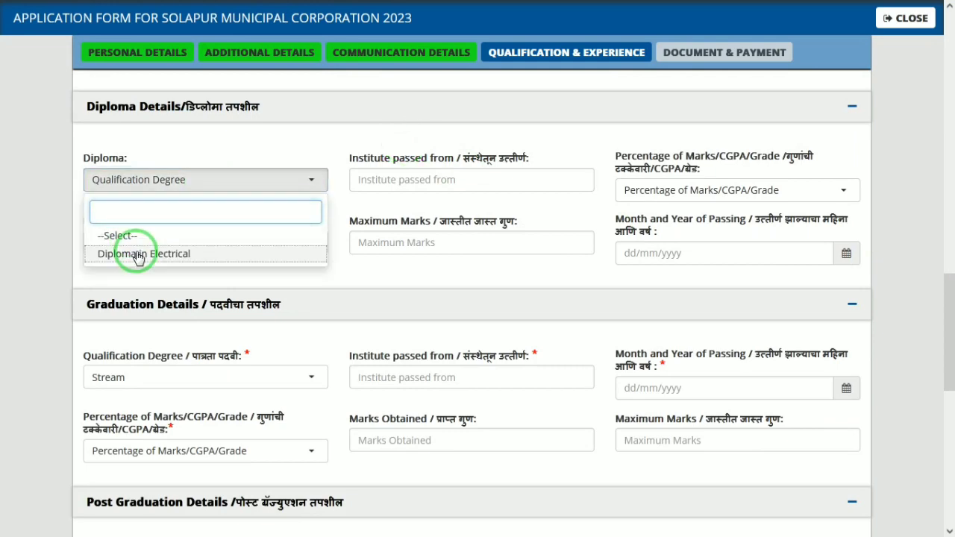
{"action": "left_click_drag", "start_coordinate": [946, 306], "coordinate": [949, 280]}
{"action": "left_click", "coordinate": [508, 284]}
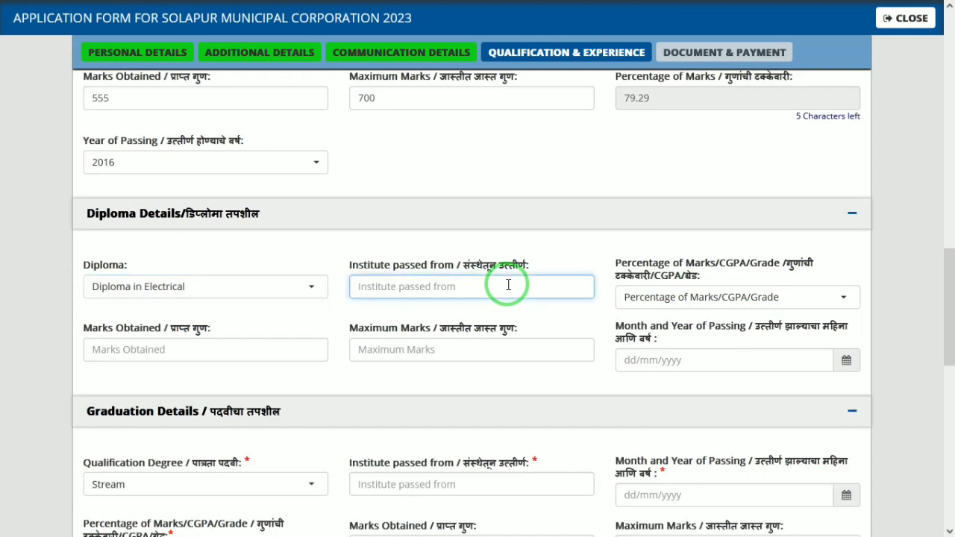
{"action": "type", "text": "OASIA"}
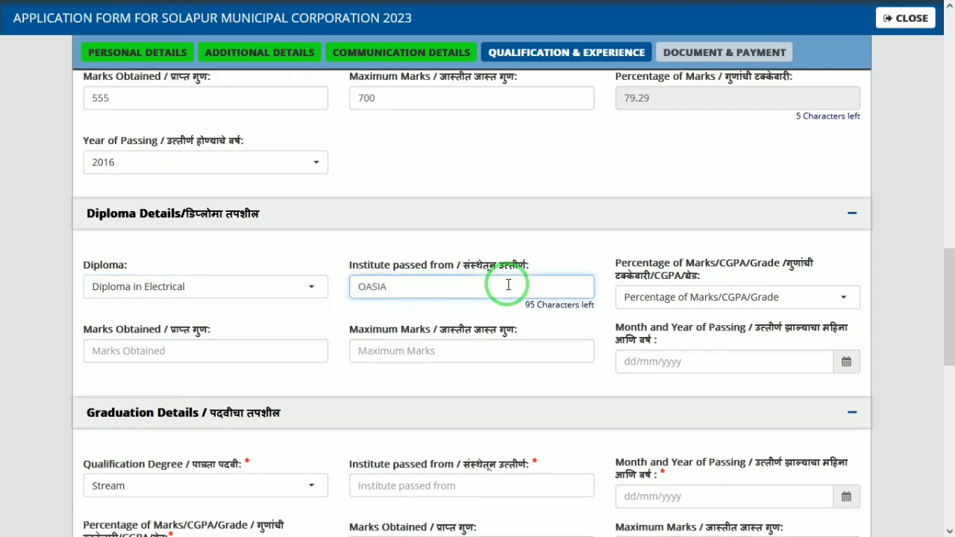
{"action": "key", "text": "Tab"}
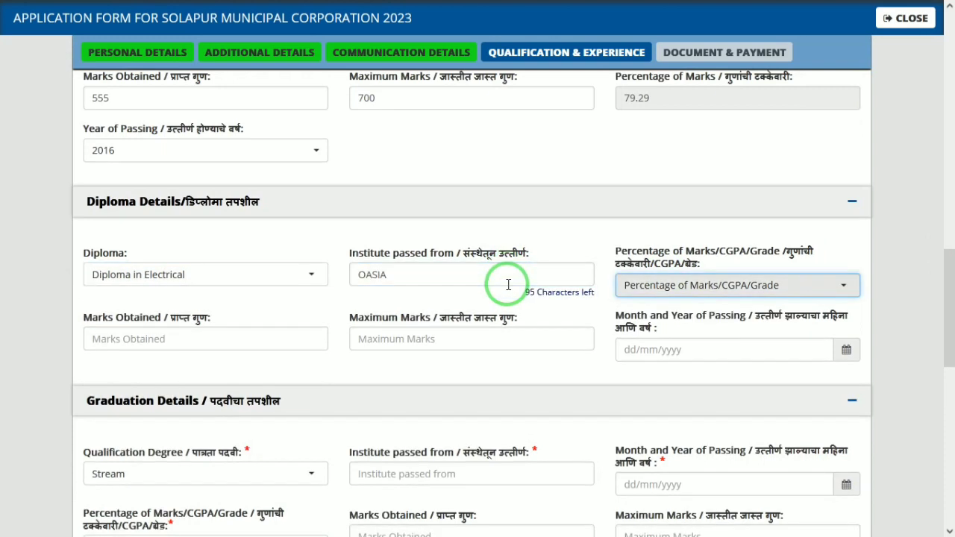
Set the diploma result type to Percentage, with 999 marks obtained out of a maximum of 1000.
{"action": "left_click", "coordinate": [789, 288]}
{"action": "left_click", "coordinate": [652, 358]}
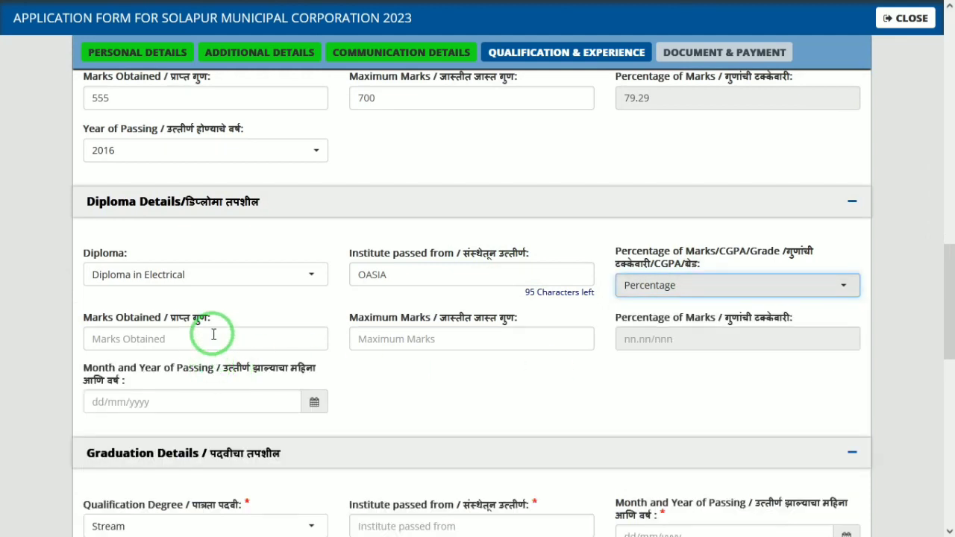
{"action": "left_click", "coordinate": [213, 335]}
{"action": "type", "text": "999"}
{"action": "key", "text": "Tab"}
{"action": "type", "text": "1"}
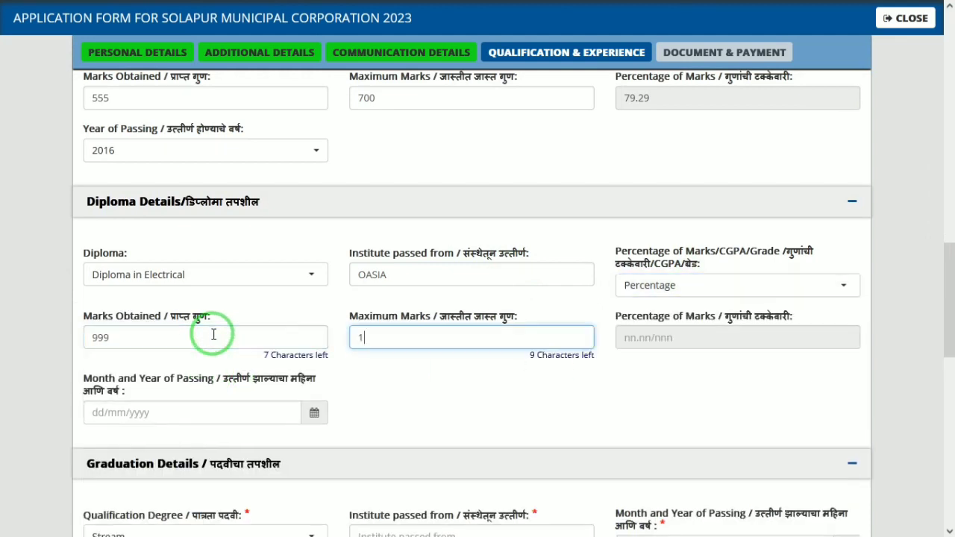
{"action": "key", "text": "Tab"}
{"action": "key", "text": "Tab"}
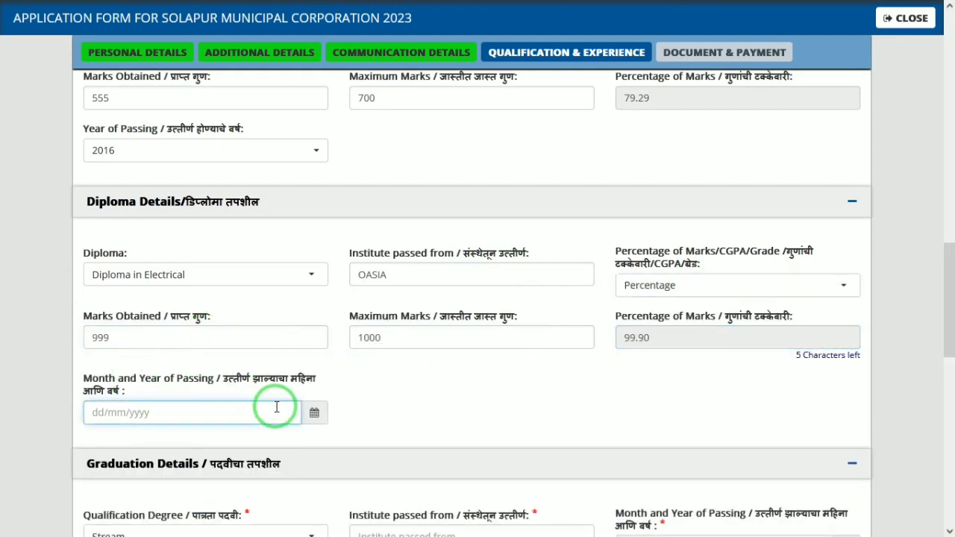
Set the diploma's month and year of passing to 14/07/2021.
{"action": "left_click", "coordinate": [314, 410]}
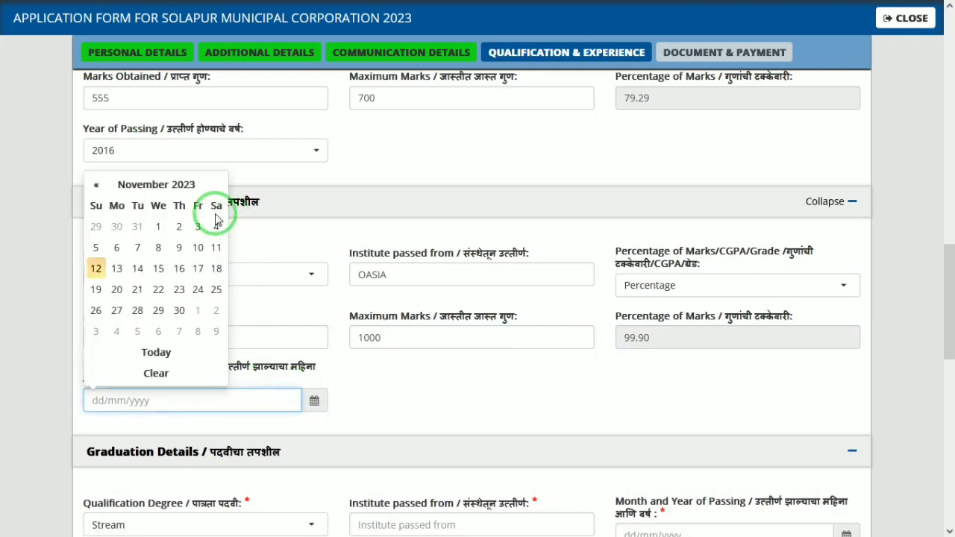
{"action": "left_click", "coordinate": [185, 187]}
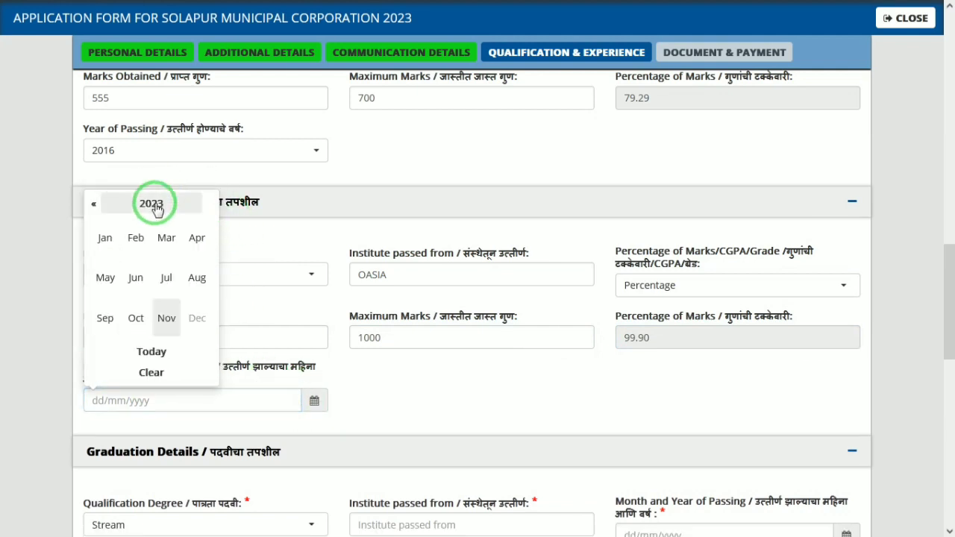
{"action": "left_click", "coordinate": [153, 205]}
{"action": "left_click", "coordinate": [166, 241]}
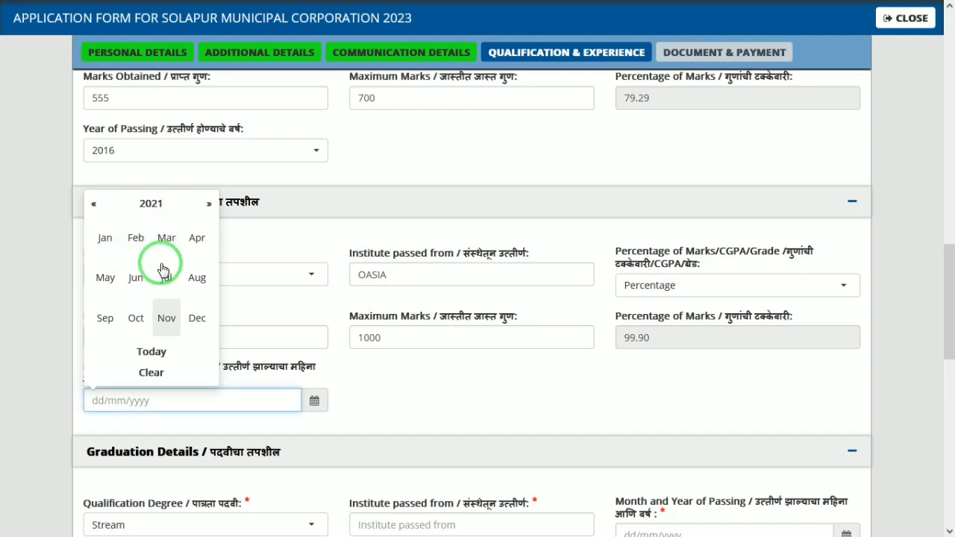
{"action": "left_click", "coordinate": [166, 274]}
{"action": "left_click", "coordinate": [158, 268]}
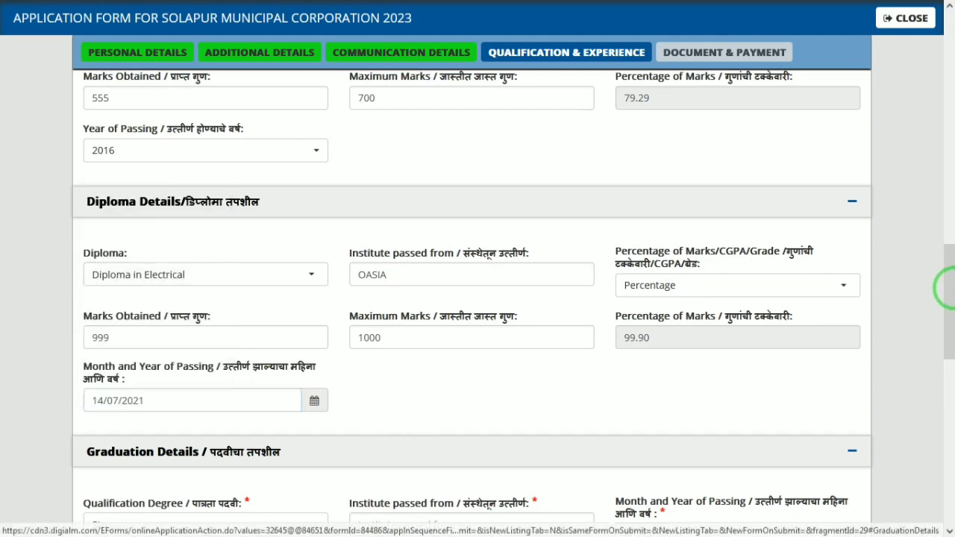
Choose B.E. Electrical as the graduation degree and enter OASIA as the institute passed from.
{"action": "left_click_drag", "start_coordinate": [944, 298], "coordinate": [947, 356]}
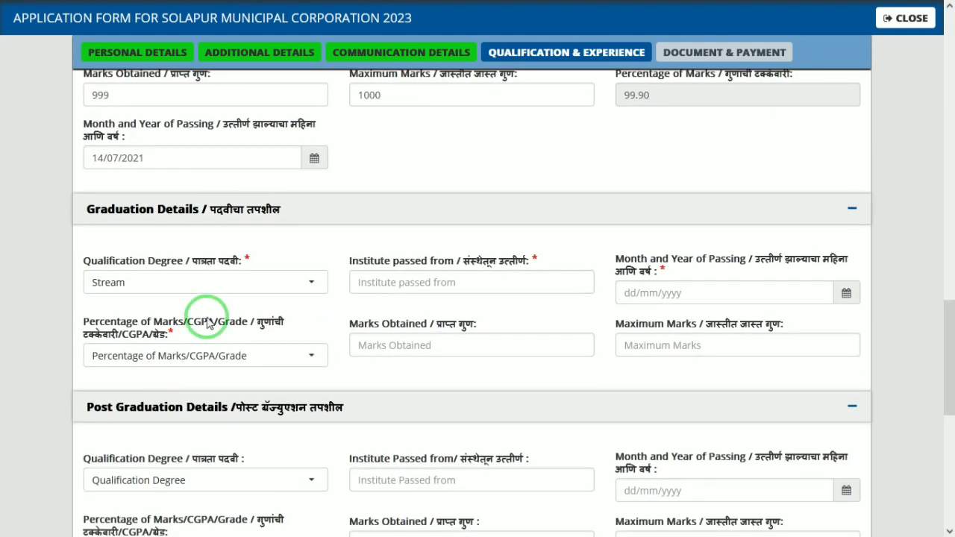
{"action": "left_click", "coordinate": [188, 284]}
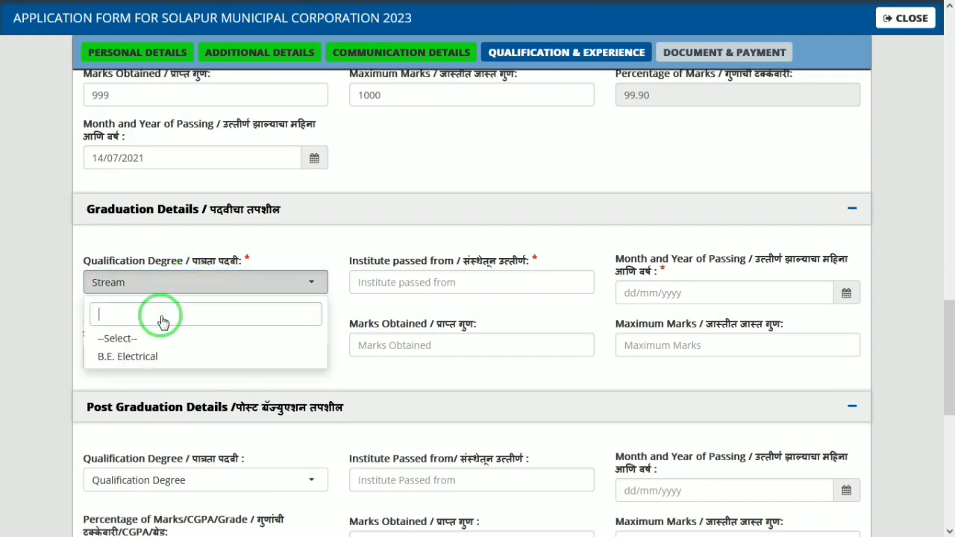
{"action": "left_click", "coordinate": [154, 357]}
{"action": "left_click", "coordinate": [424, 282]}
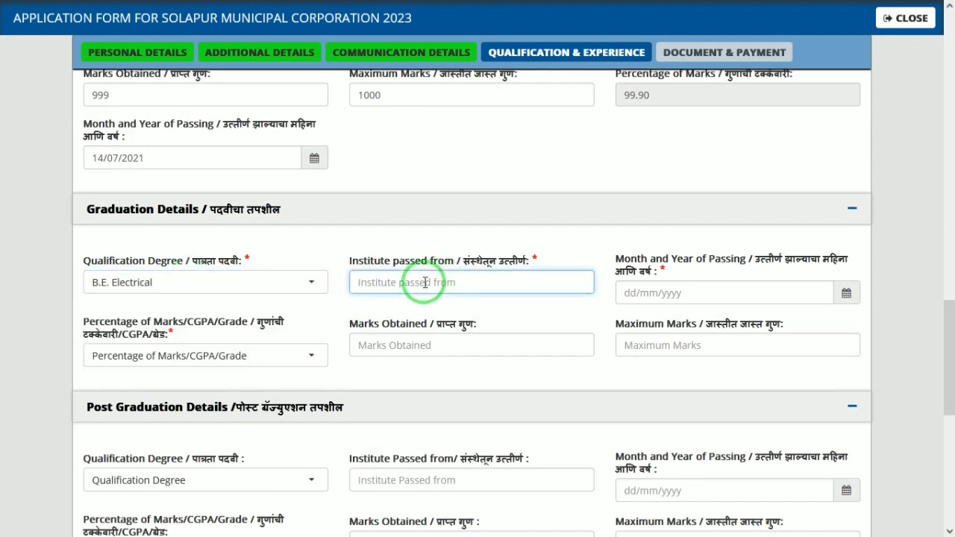
{"action": "type", "text": "OASIA"}
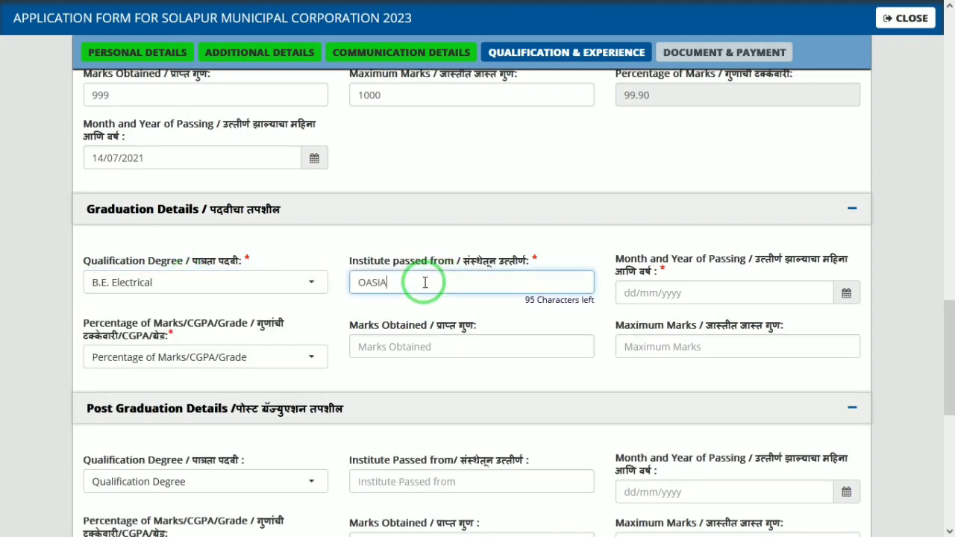
{"action": "key", "text": "Tab"}
Set the graduation's month and year of passing to 18/07/2023.
{"action": "left_click", "coordinate": [846, 293]}
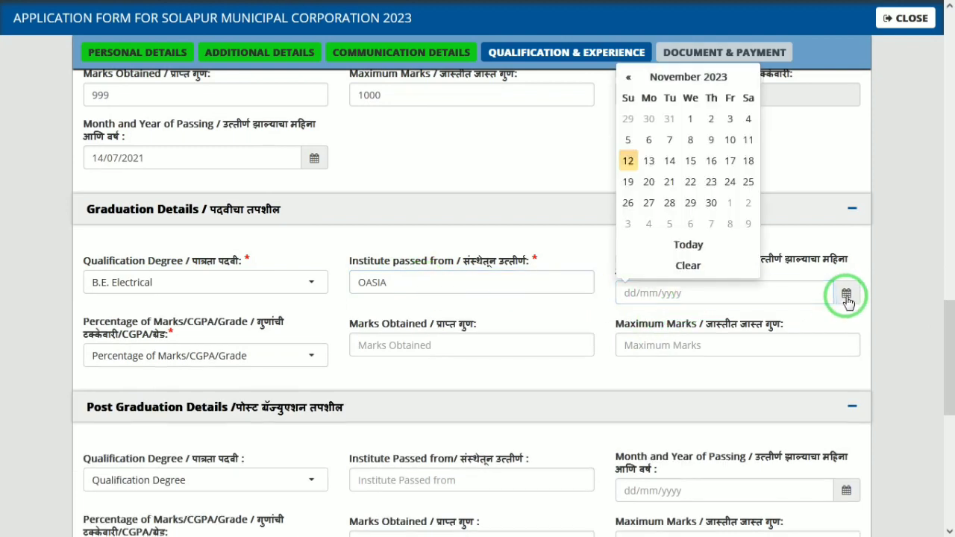
{"action": "left_click", "coordinate": [713, 79]}
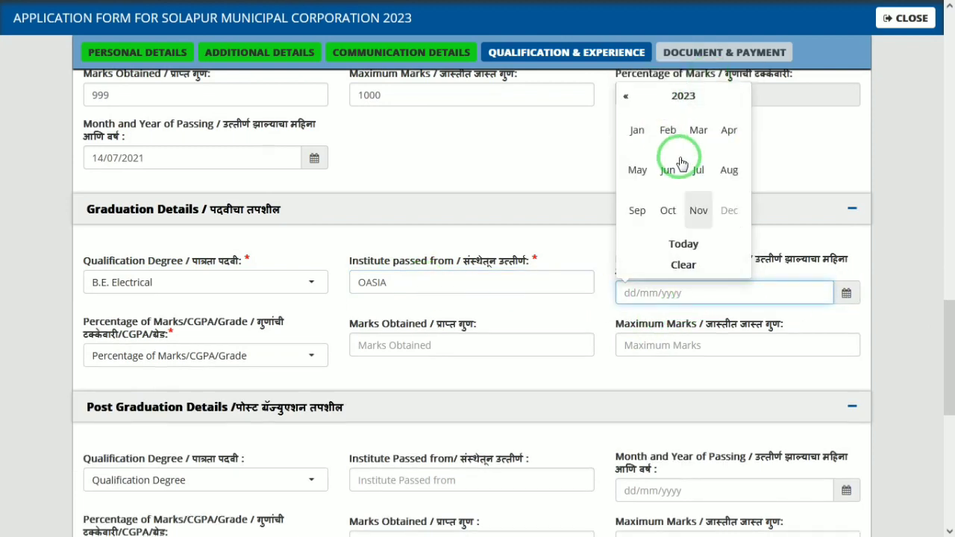
{"action": "left_click", "coordinate": [705, 187]}
{"action": "left_click", "coordinate": [670, 182]}
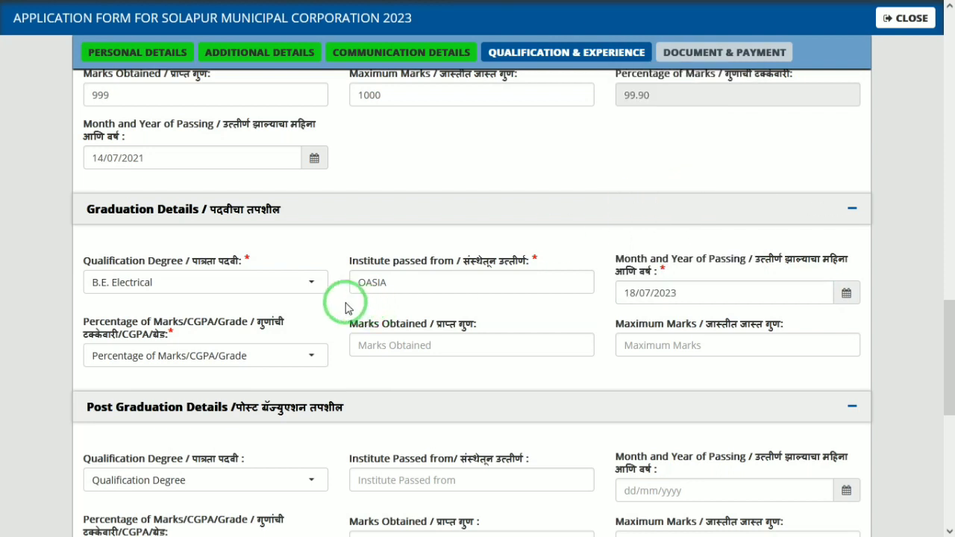
Set the graduation result type to Percentage, with 654 marks obtained out of a maximum of 700.
{"action": "left_click", "coordinate": [231, 357]}
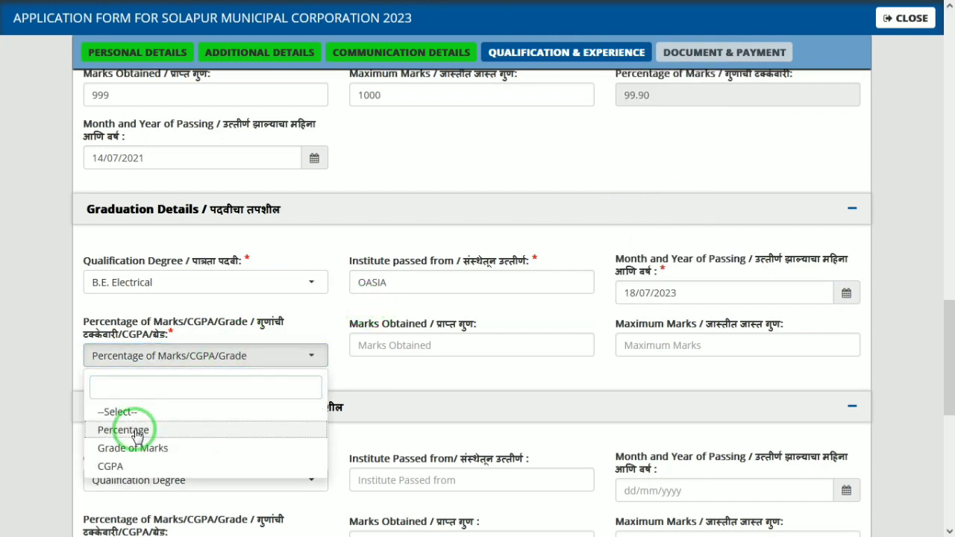
{"action": "left_click", "coordinate": [135, 427]}
{"action": "left_click", "coordinate": [465, 345]}
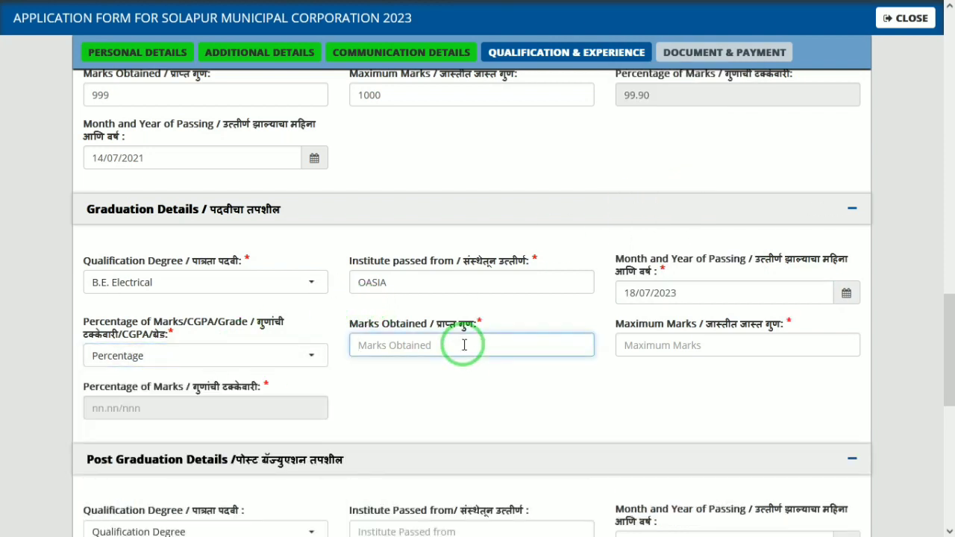
{"action": "type", "text": "65"}
{"action": "type", "text": "6"}
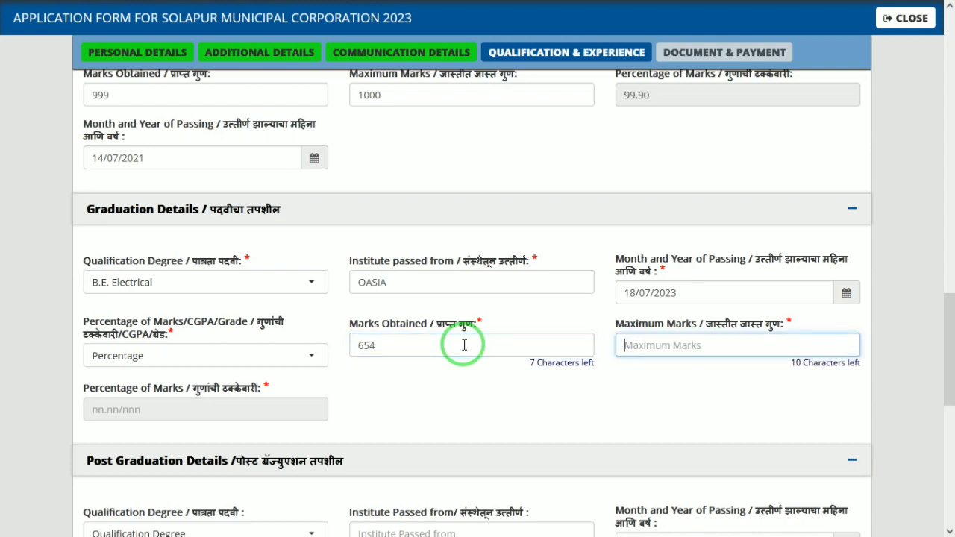
{"action": "type", "text": "0"}
{"action": "key", "text": "Tab"}
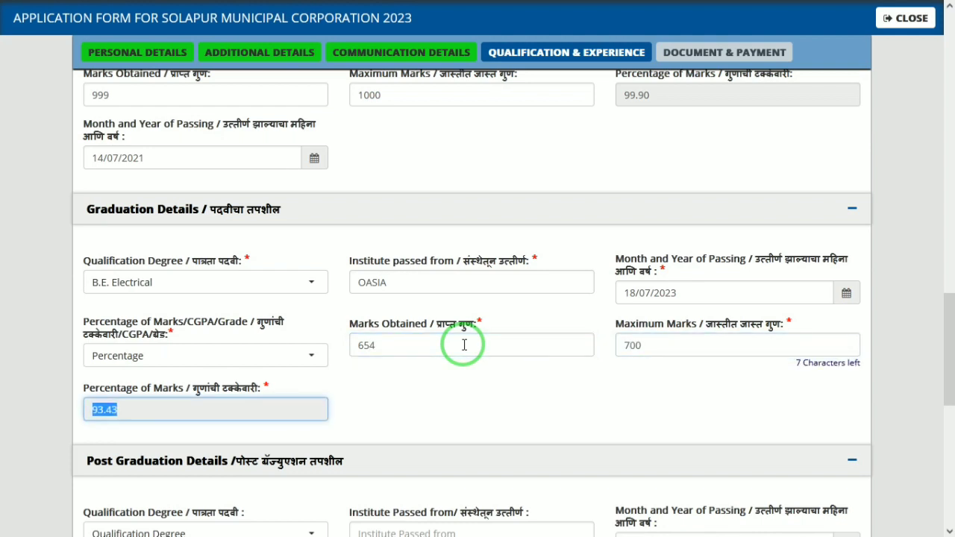
Leave the post-graduation and experience details blank, save the qualification section and continue to Document & Payment.
{"action": "left_click_drag", "start_coordinate": [945, 349], "coordinate": [946, 406]}
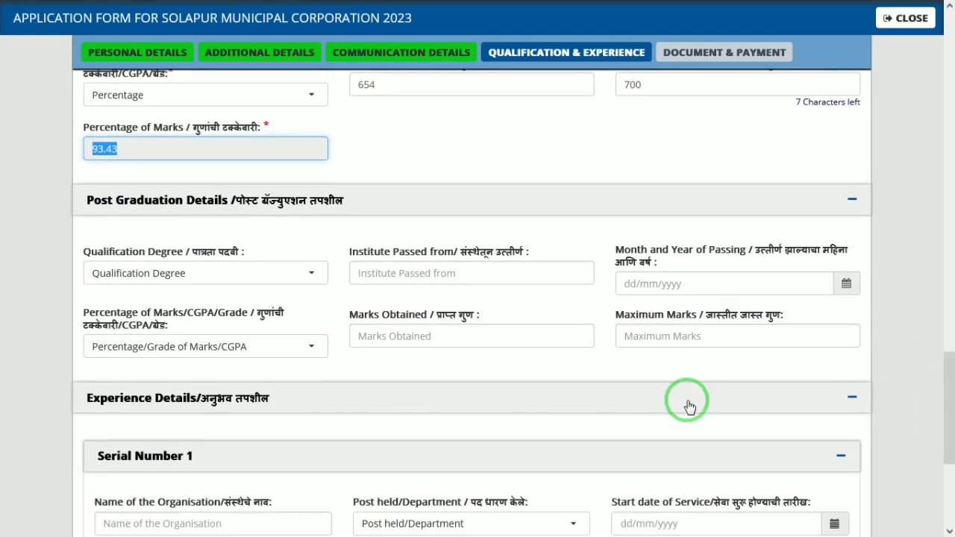
{"action": "left_click", "coordinate": [312, 275]}
{"action": "left_click", "coordinate": [695, 324]}
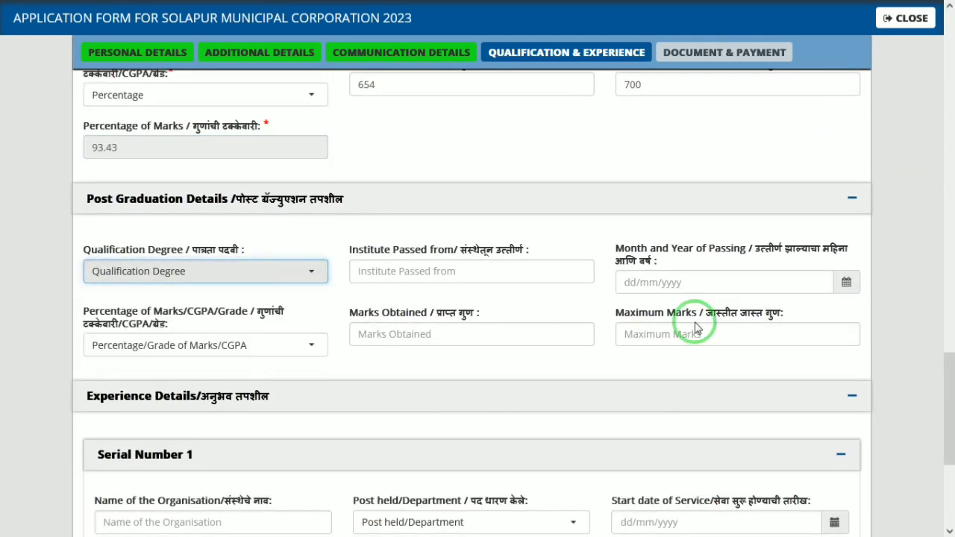
{"action": "left_click_drag", "start_coordinate": [945, 339], "coordinate": [944, 446]}
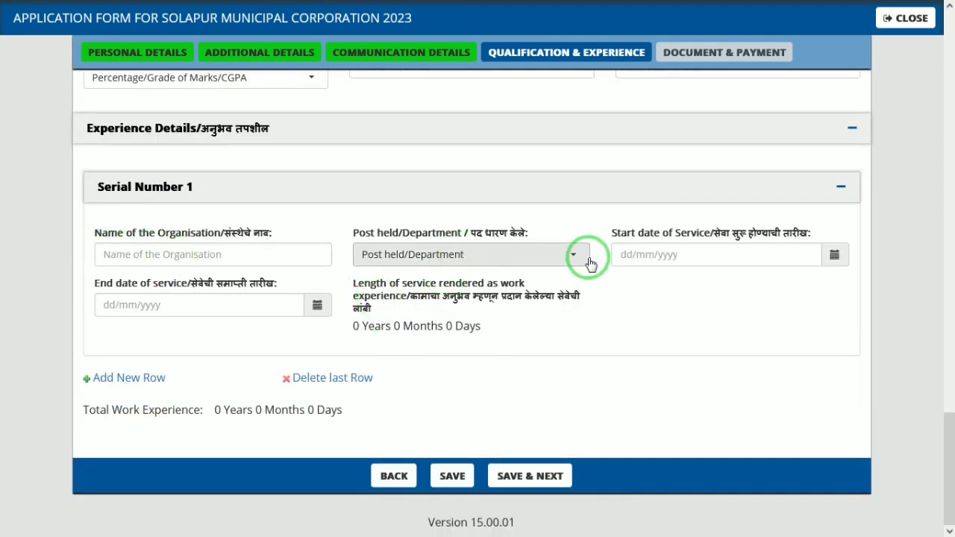
{"action": "left_click", "coordinate": [543, 477]}
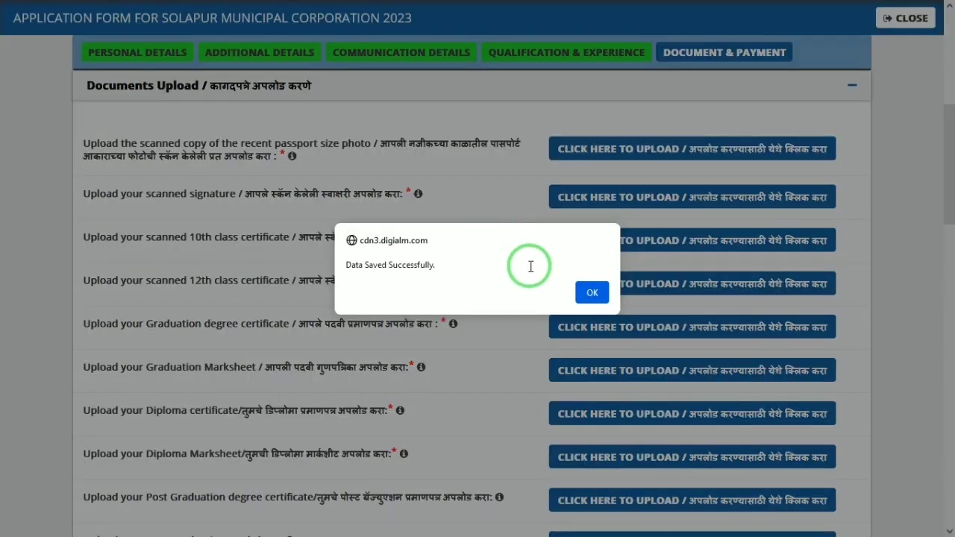
{"action": "left_click", "coordinate": [589, 288]}
Upload POOOOO.jpg from the 50KB folder as the passport size photograph and close the upload dialog.
{"action": "left_click", "coordinate": [638, 151]}
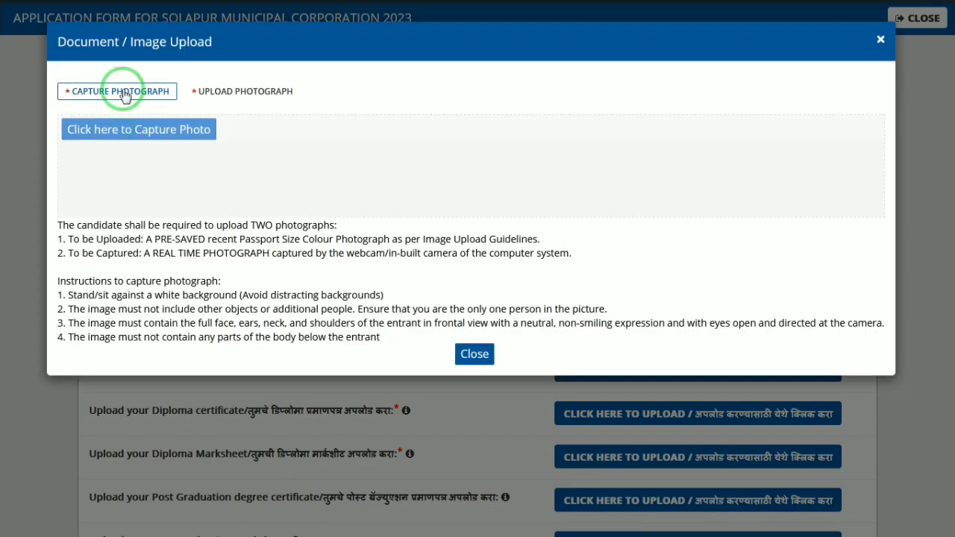
{"action": "left_click", "coordinate": [124, 95]}
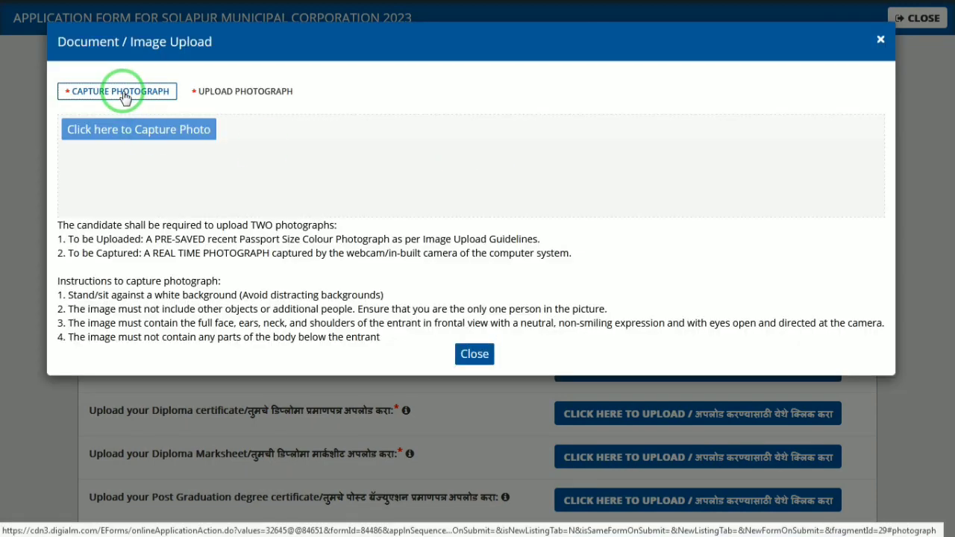
{"action": "left_click", "coordinate": [227, 96]}
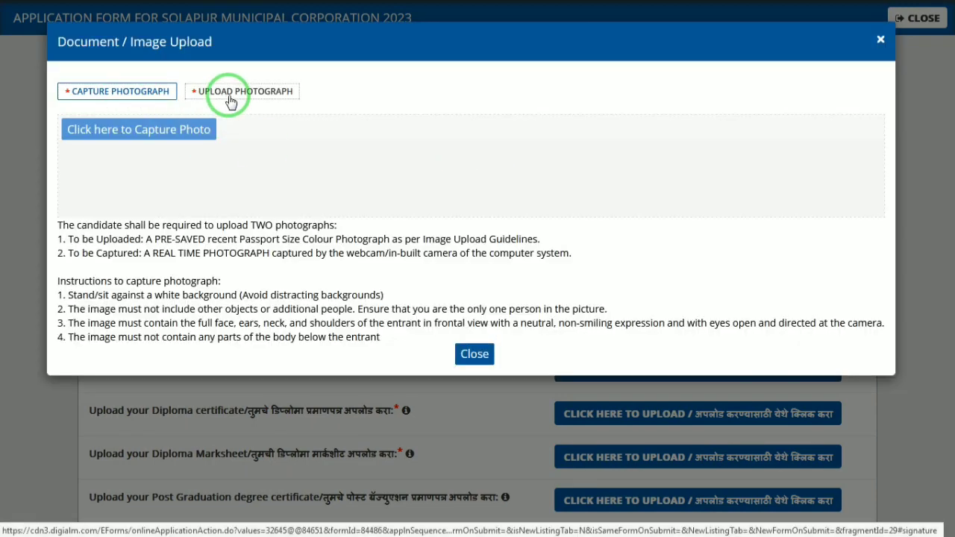
{"action": "left_click", "coordinate": [431, 156]}
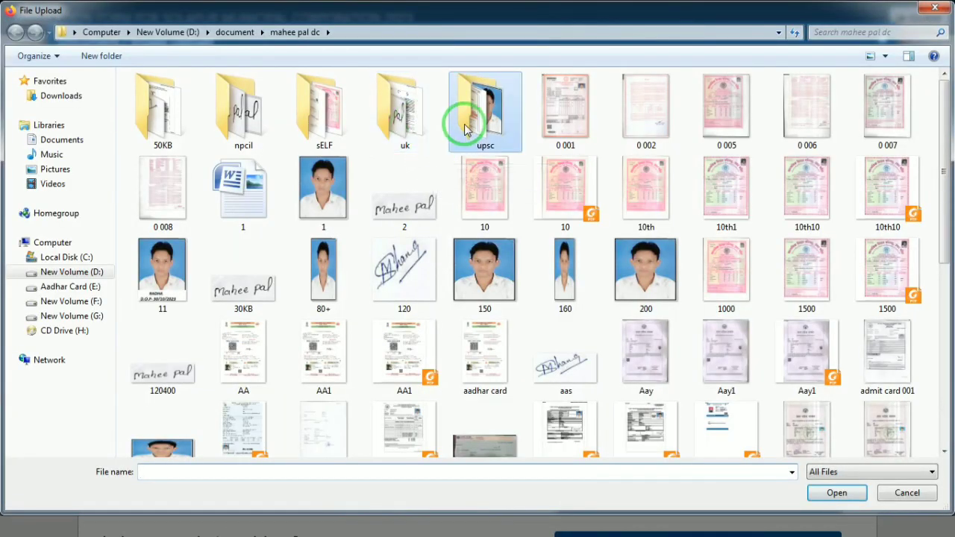
{"action": "double_click", "coordinate": [470, 112]}
{"action": "left_click", "coordinate": [16, 32]}
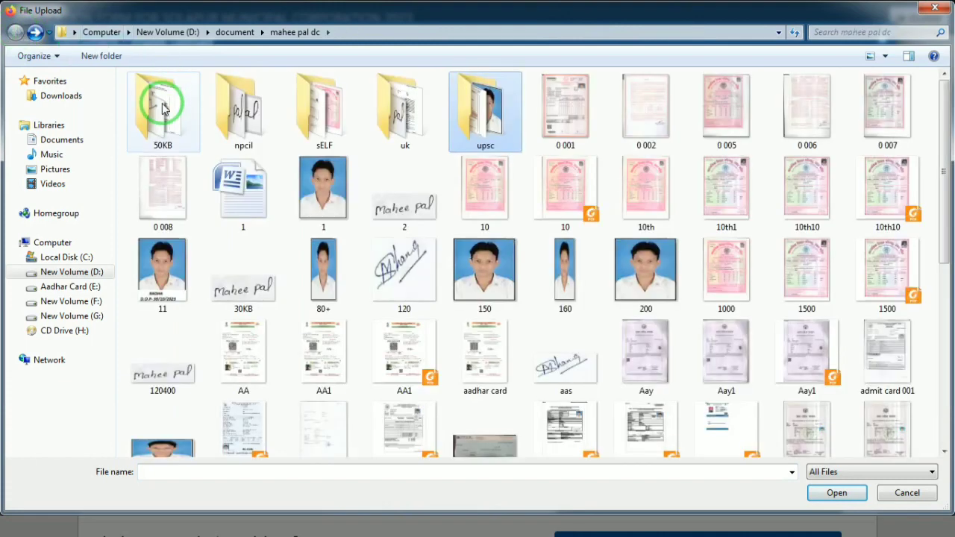
{"action": "double_click", "coordinate": [153, 104]}
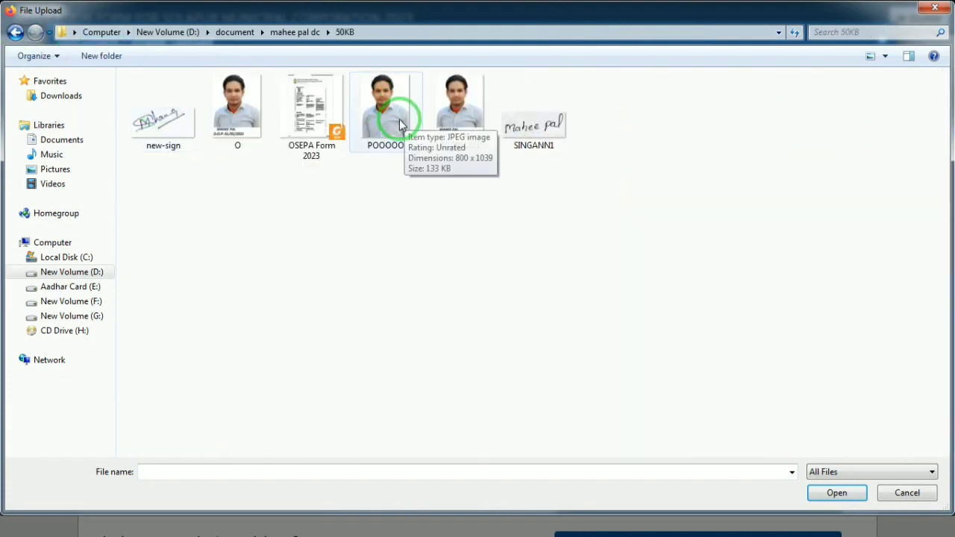
{"action": "double_click", "coordinate": [403, 124]}
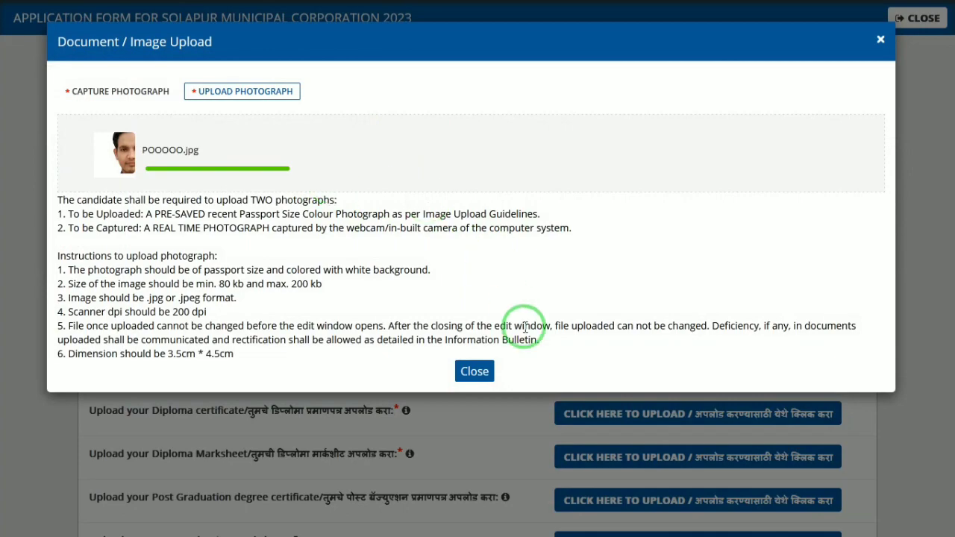
{"action": "left_click", "coordinate": [474, 372]}
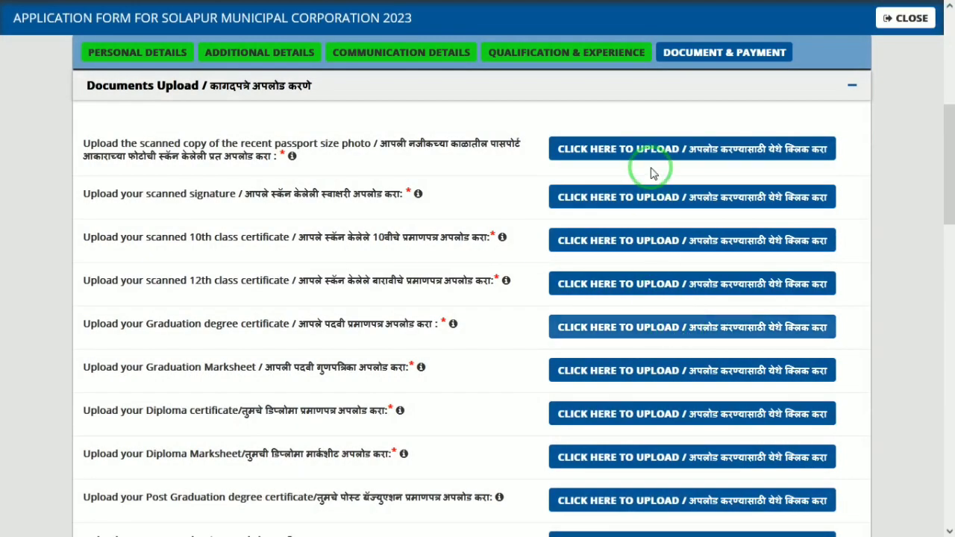
{"action": "left_click", "coordinate": [652, 194]}
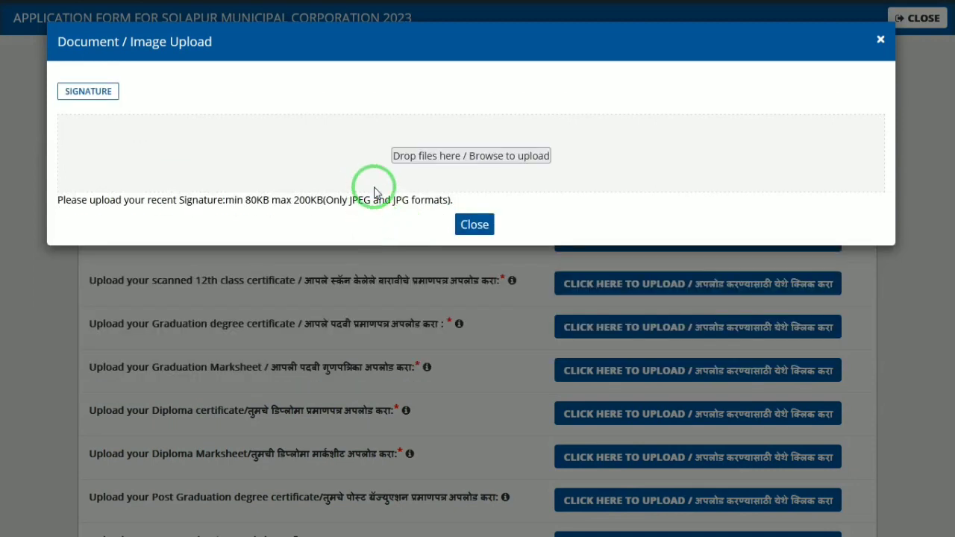
{"action": "left_click", "coordinate": [457, 157]}
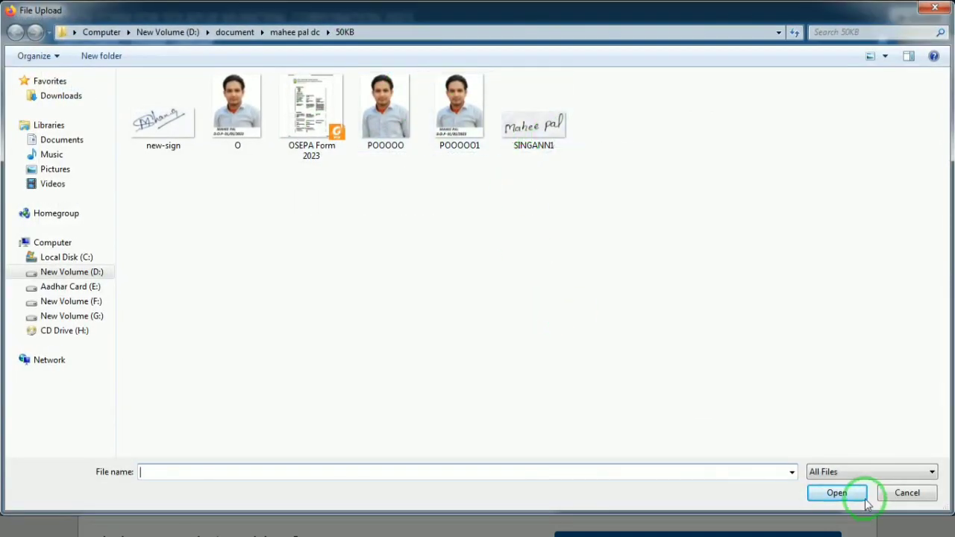
{"action": "left_click", "coordinate": [906, 494]}
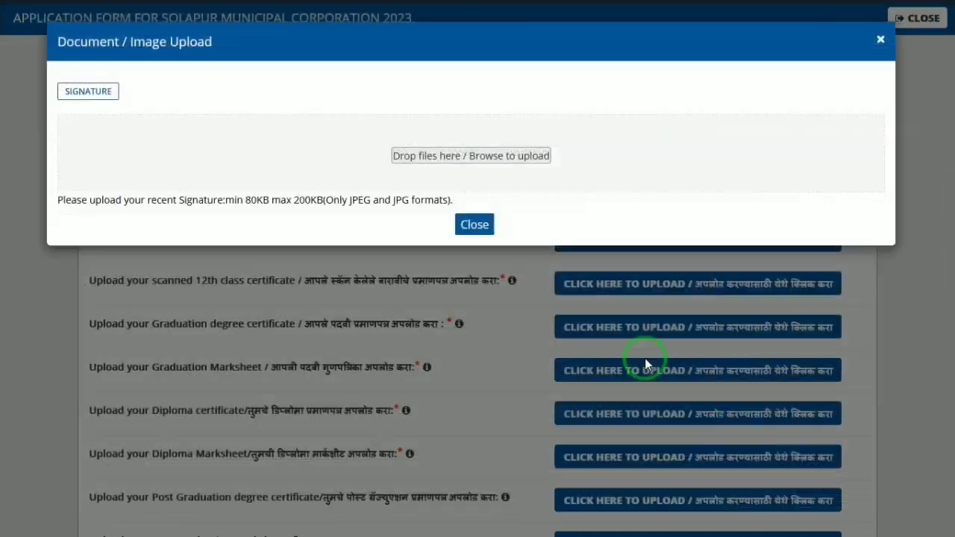
{"action": "left_click", "coordinate": [475, 225]}
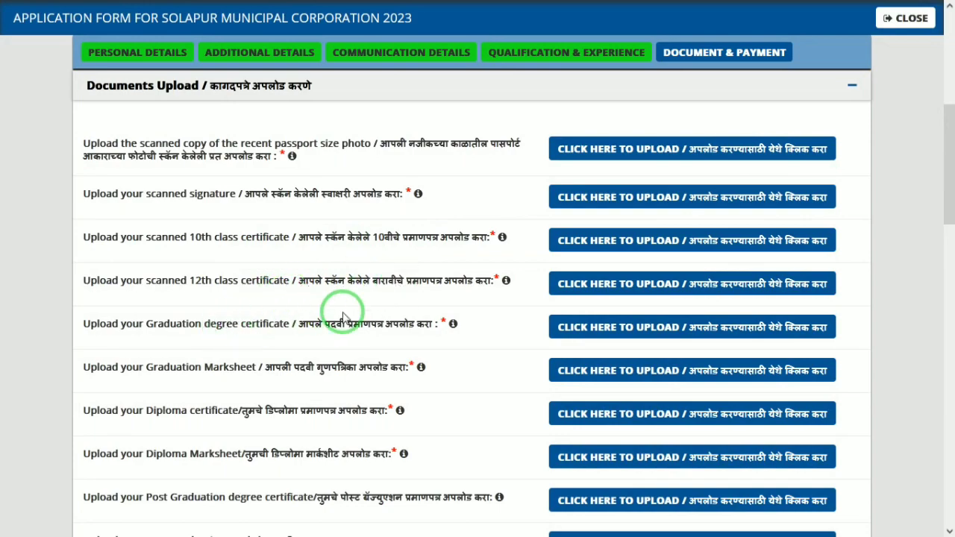
Upload 10.pdf from the parent of the 50KB folder as the graduation degree certificate and close the upload dialog.
{"action": "left_click", "coordinate": [618, 326]}
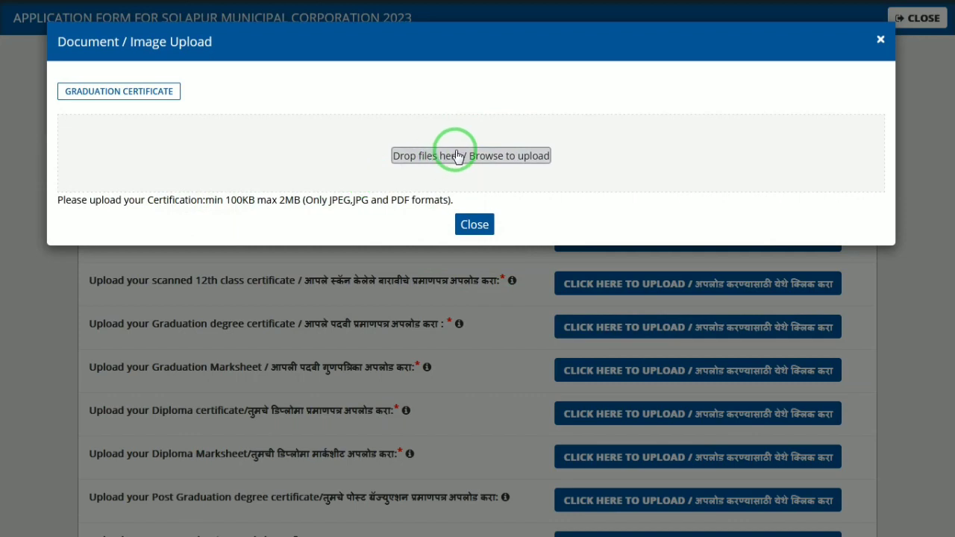
{"action": "left_click", "coordinate": [457, 156]}
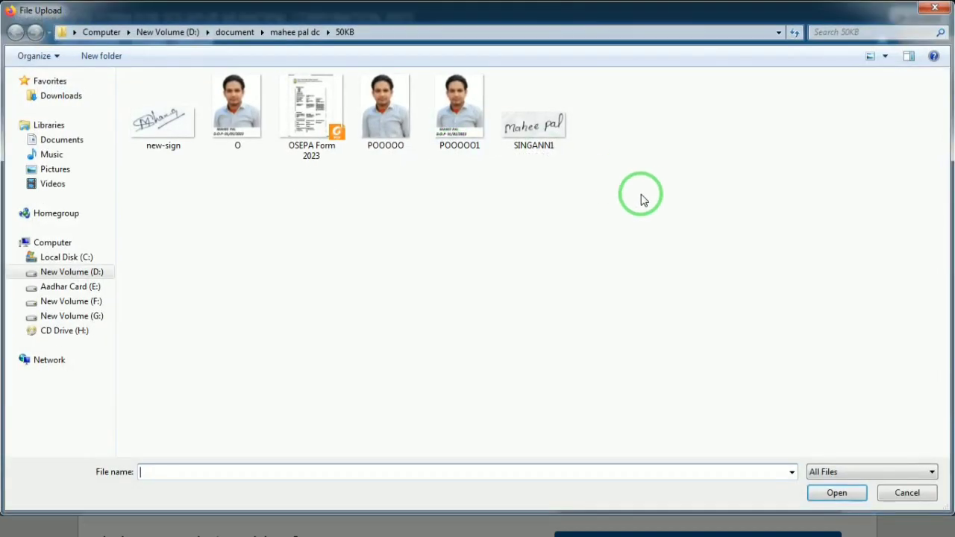
{"action": "left_click", "coordinate": [287, 34]}
{"action": "double_click", "coordinate": [572, 215]}
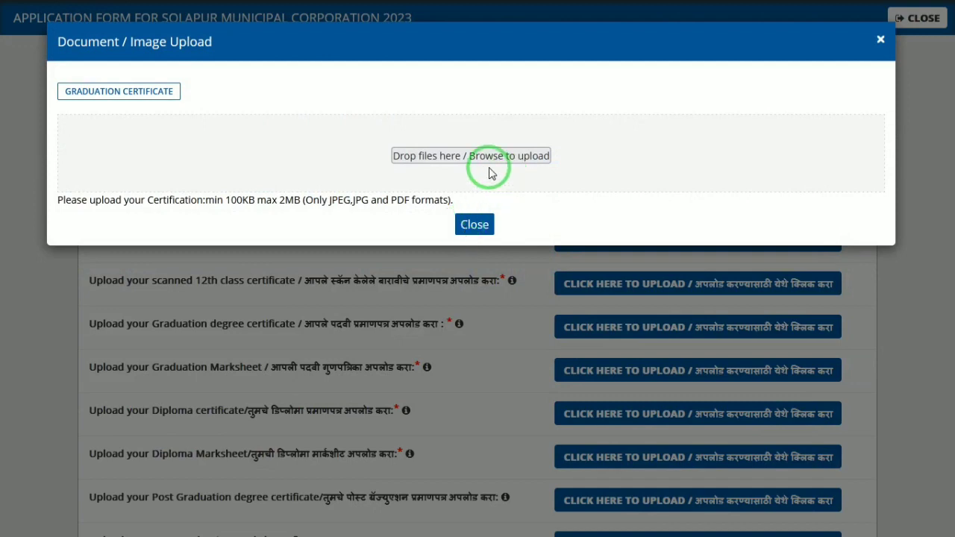
{"action": "left_click", "coordinate": [475, 212]}
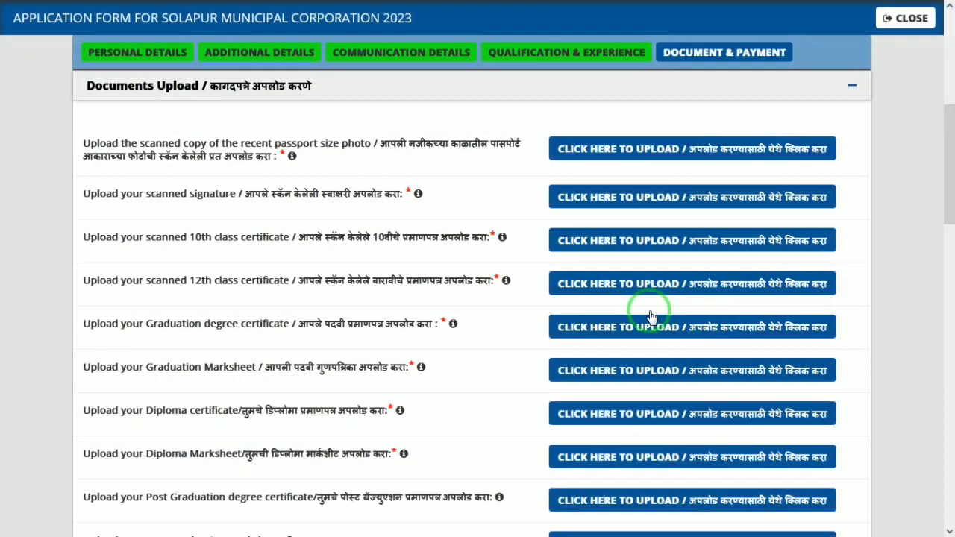
{"action": "left_click", "coordinate": [611, 298]}
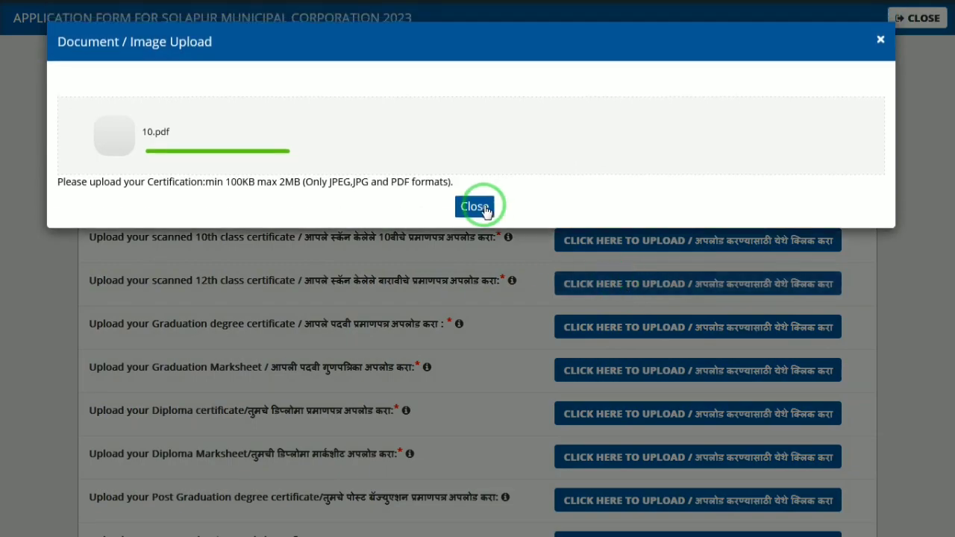
{"action": "left_click", "coordinate": [478, 207]}
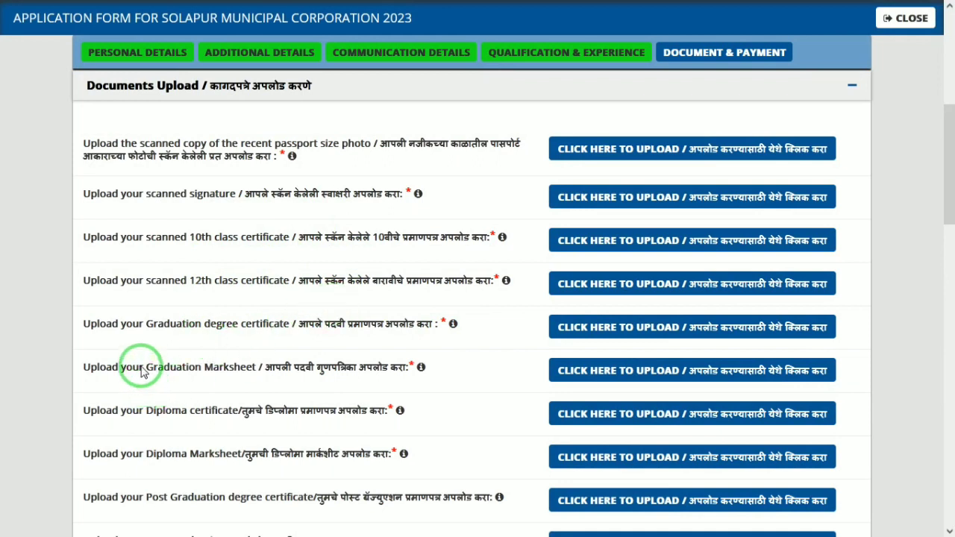
Accept the declarations that the application form has been previewed and that all its statements are true, complete and correct.
{"action": "left_click_drag", "start_coordinate": [140, 368], "coordinate": [181, 365]}
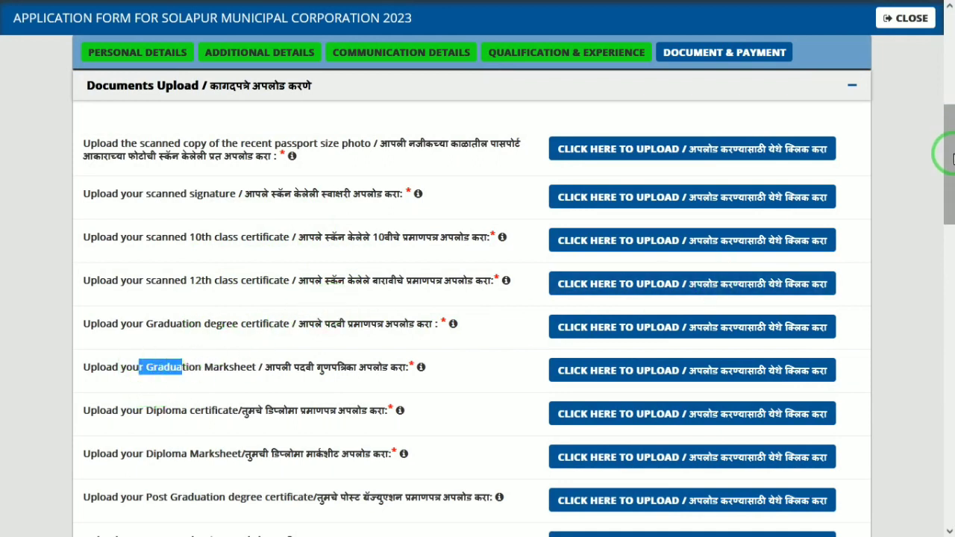
{"action": "left_click_drag", "start_coordinate": [952, 157], "coordinate": [948, 214]}
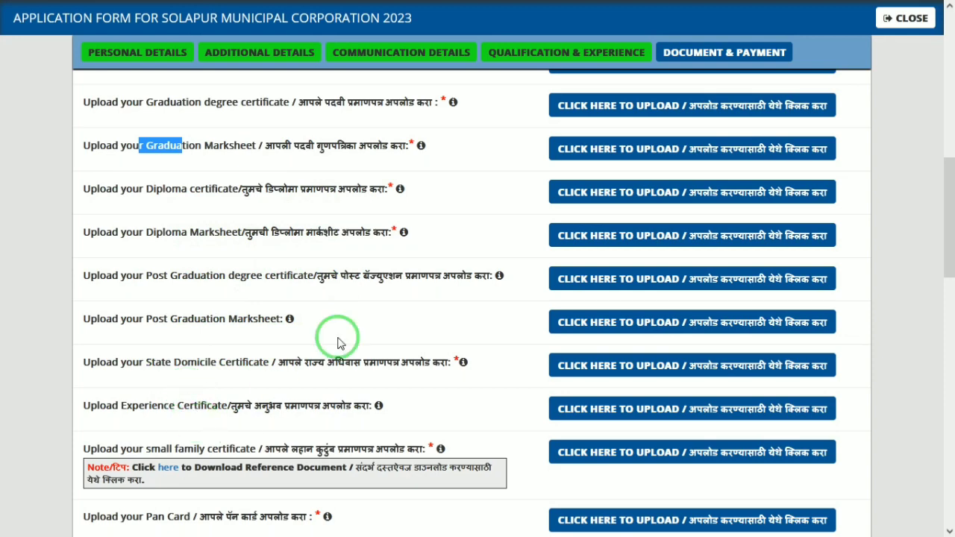
{"action": "left_click_drag", "start_coordinate": [948, 267], "coordinate": [949, 303]}
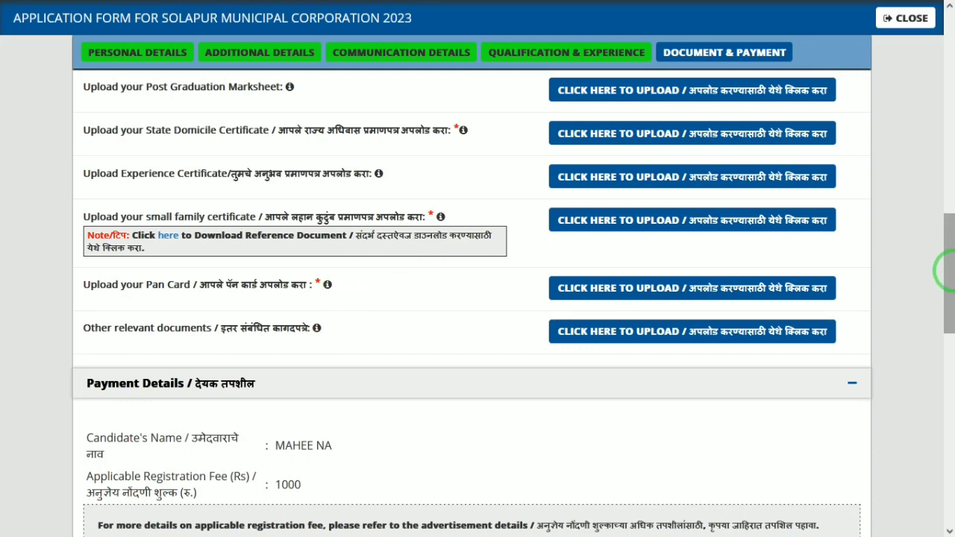
{"action": "left_click_drag", "start_coordinate": [949, 280], "coordinate": [945, 390]}
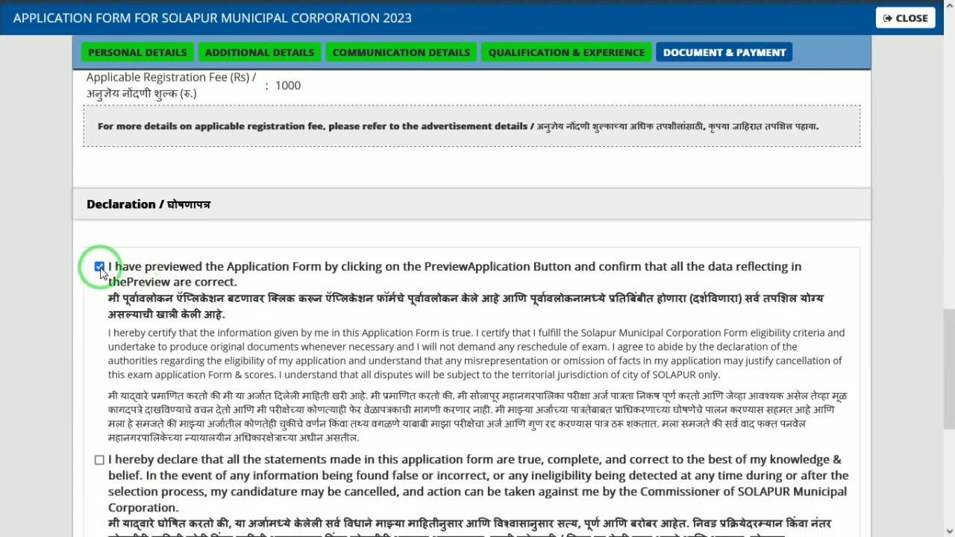
{"action": "scroll", "coordinate": [101, 273], "scroll_direction": "down", "scroll_amount": 1}
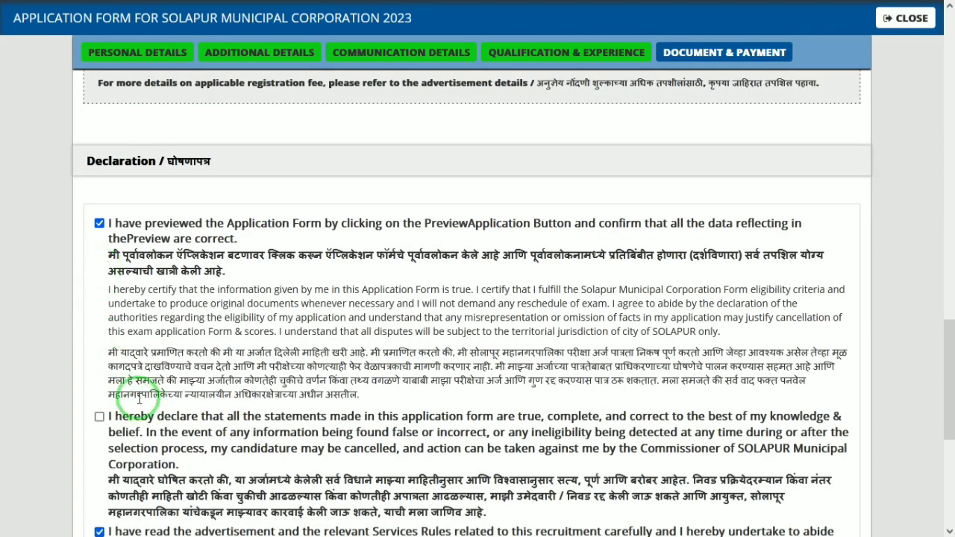
{"action": "left_click", "coordinate": [99, 418]}
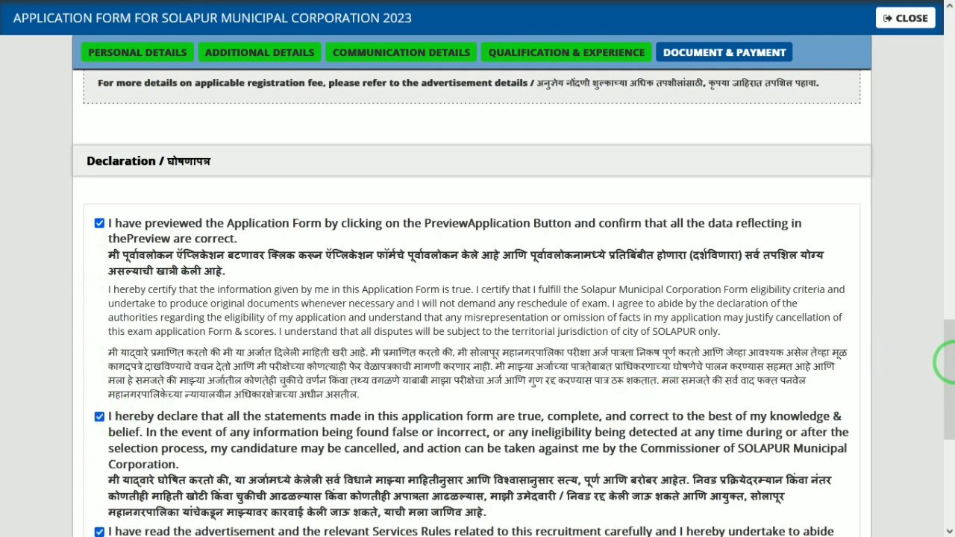
Accept the certificate possession, SMS/Email communication and I Agree declarations, and try to submit the application.
{"action": "left_click_drag", "start_coordinate": [947, 386], "coordinate": [947, 462]}
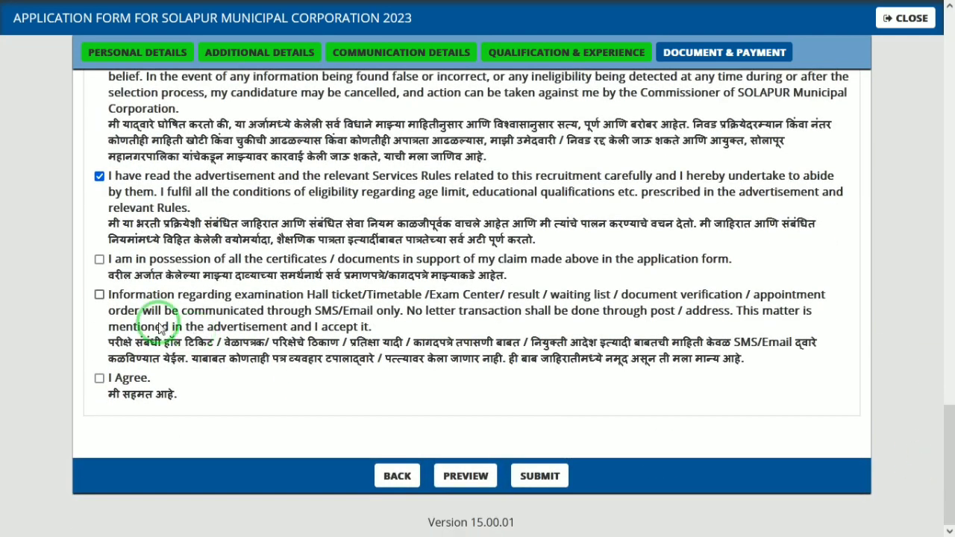
{"action": "left_click", "coordinate": [100, 261]}
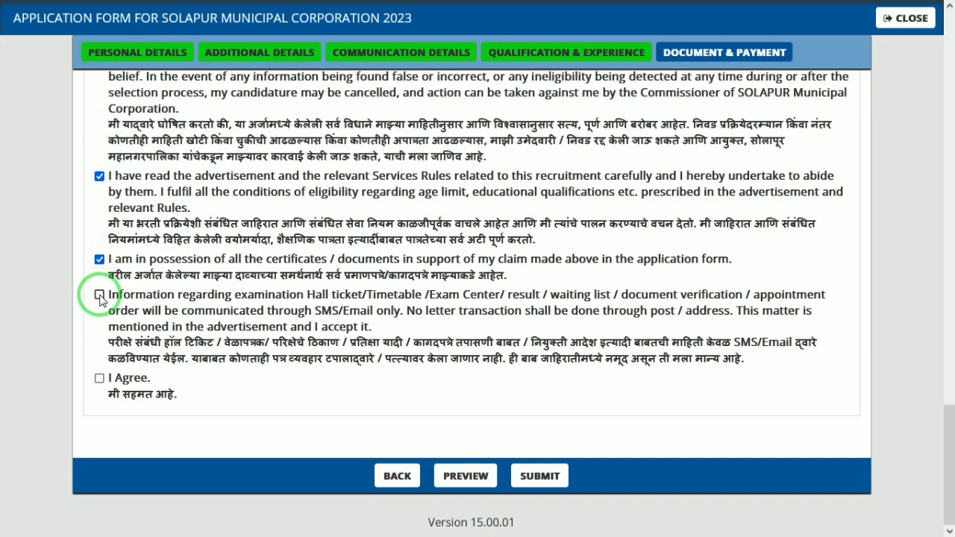
{"action": "left_click", "coordinate": [100, 296]}
{"action": "left_click", "coordinate": [100, 379]}
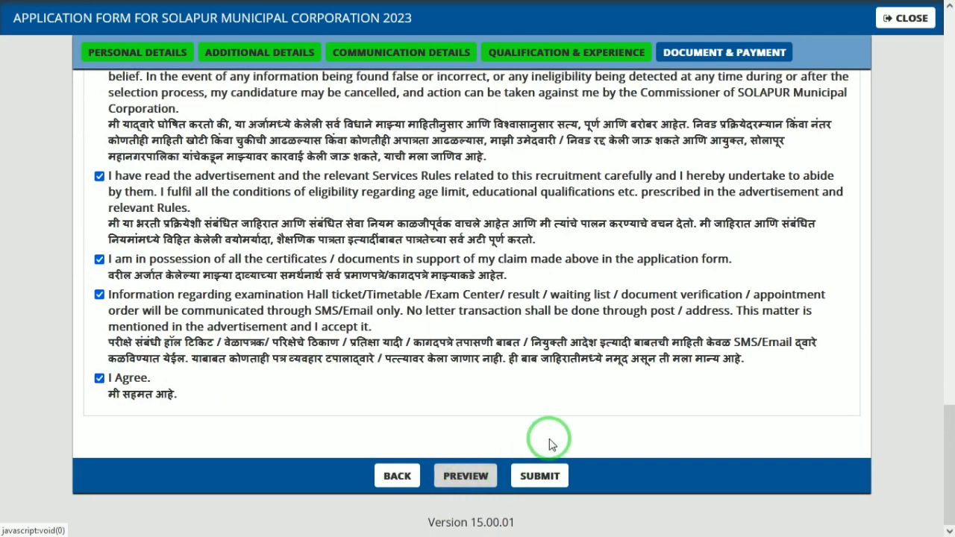
{"action": "left_click", "coordinate": [533, 475]}
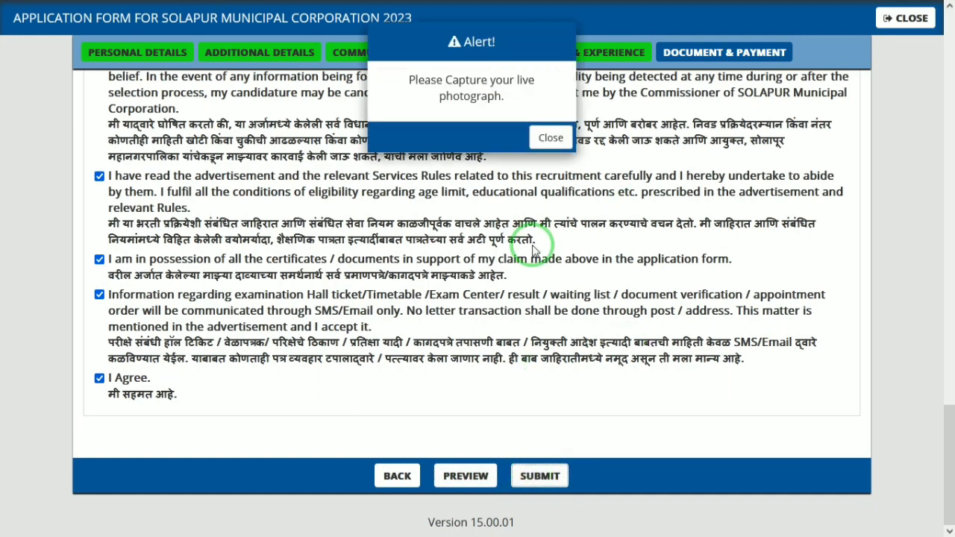
{"action": "left_click", "coordinate": [550, 137]}
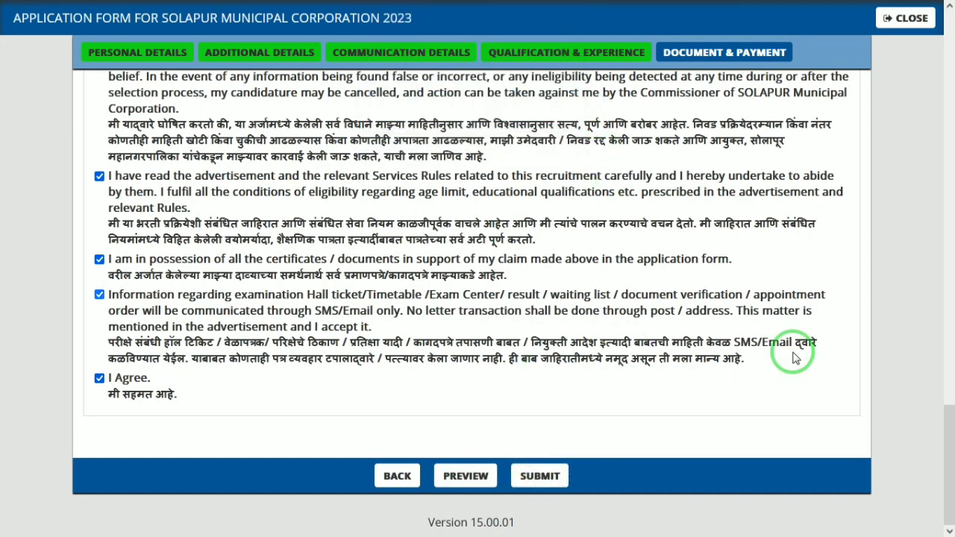